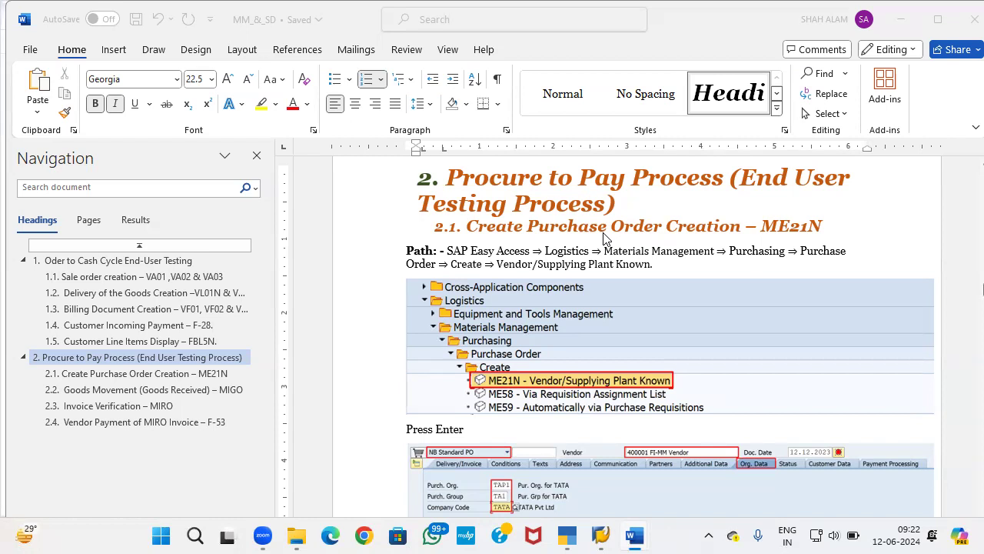
Review the Procure to Pay sections on goods receipt (MIGO), invoice verification (MIRO), vendor payment (F-53) and purchase order creation (ME21N)
click(165, 390)
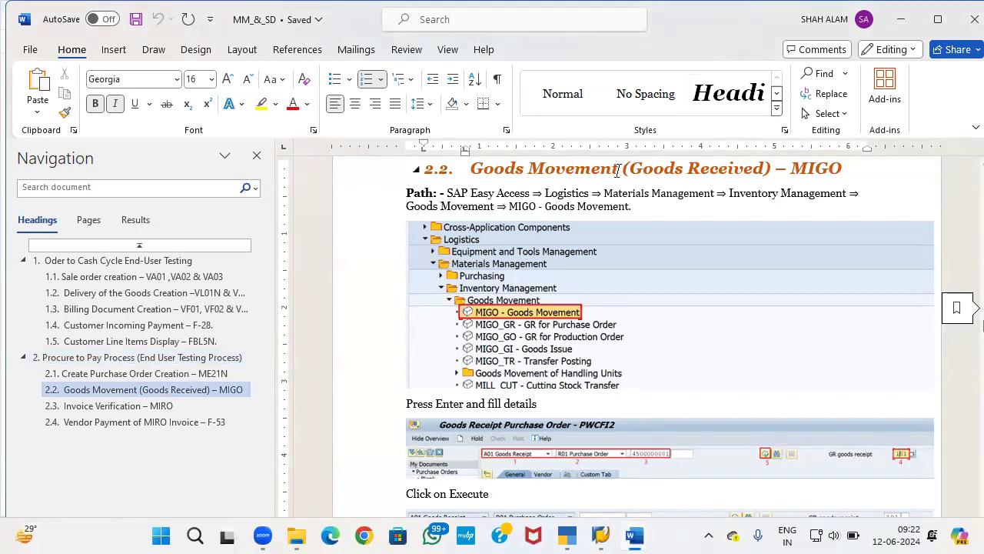
click(110, 405)
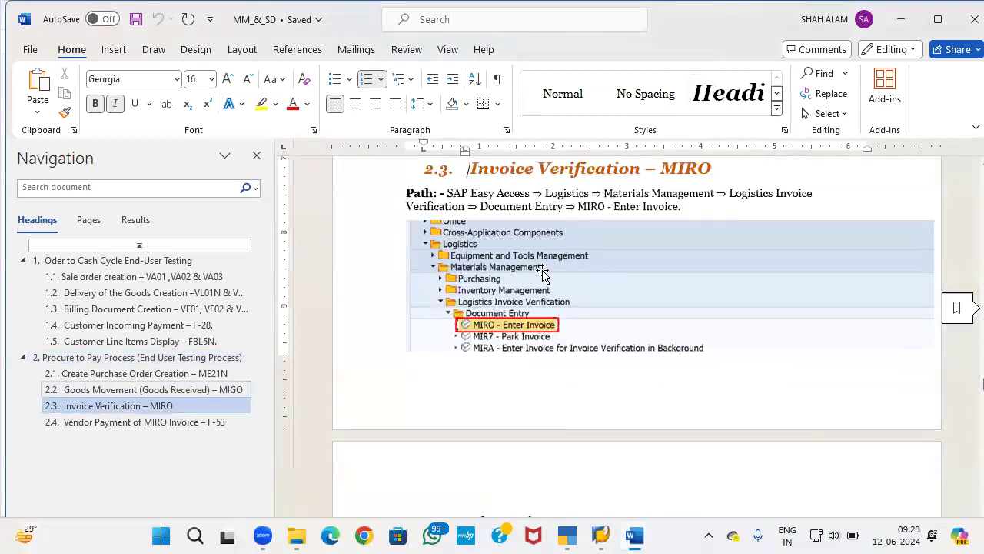
click(185, 422)
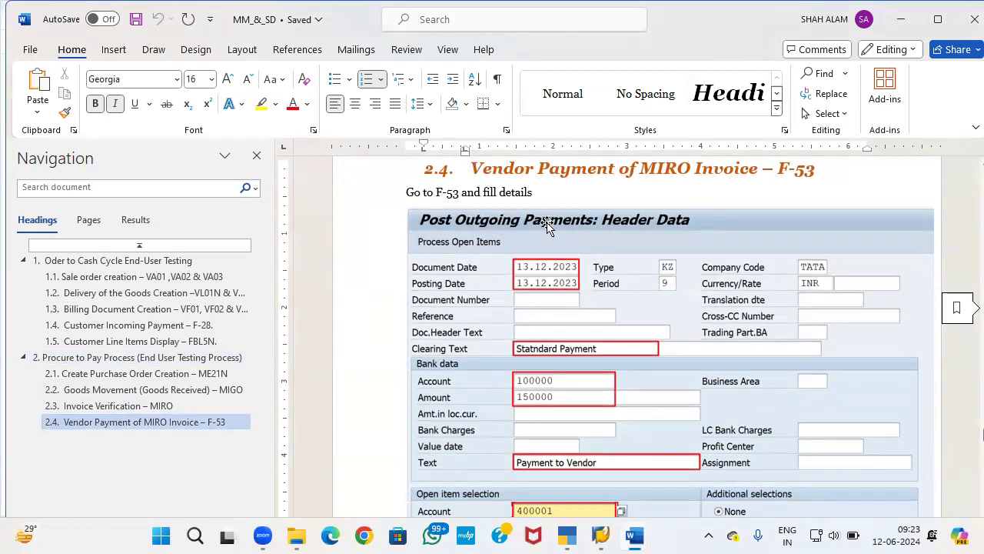
click(211, 373)
scroll(596, 185, up, 1)
Switch to the SAP Easy Access window
mouse_move(604, 536)
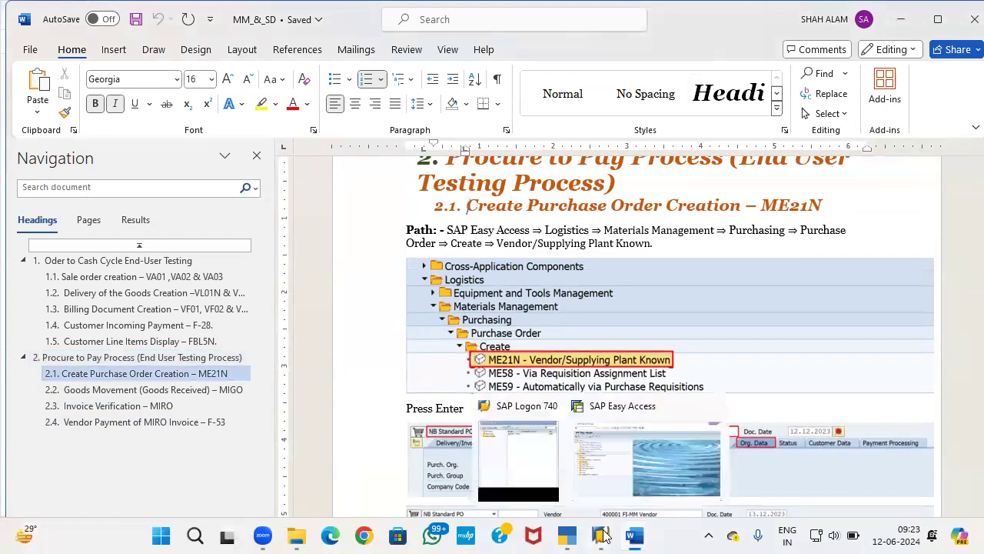
click(624, 471)
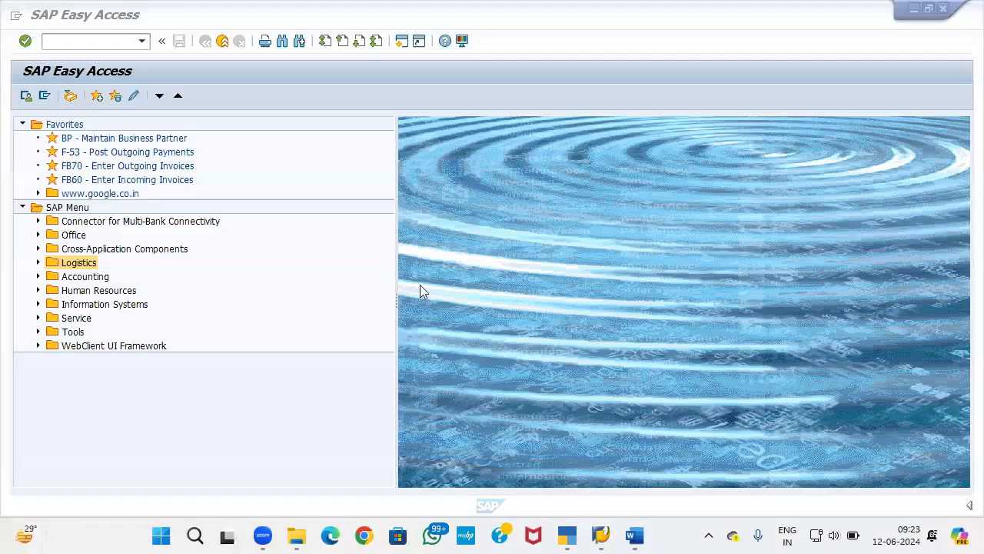
click(100, 42)
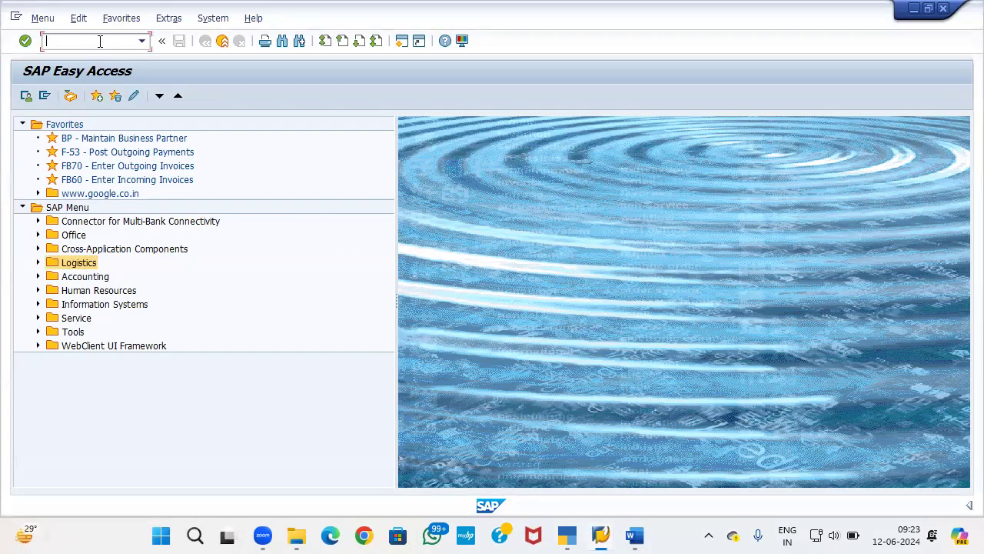
text(mm)
key(Return)
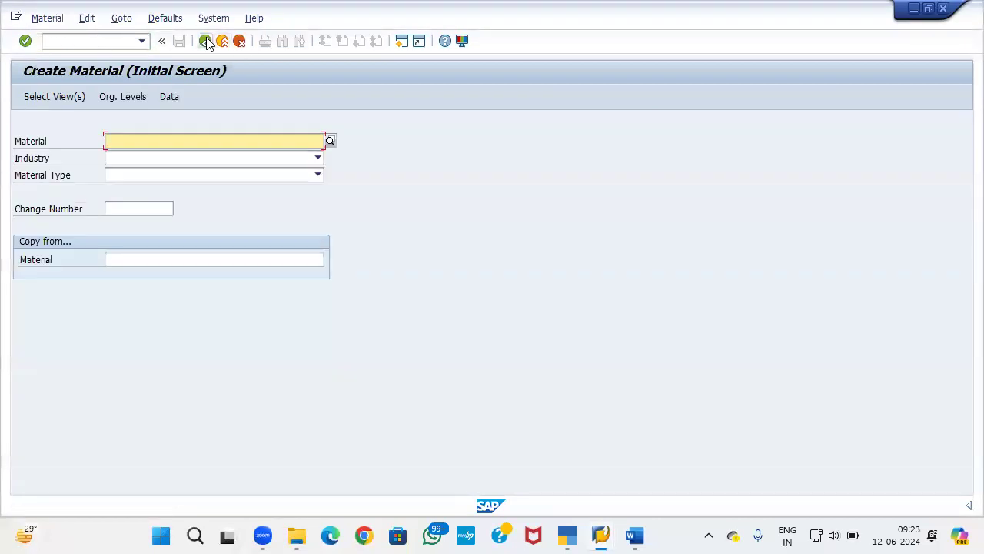
click(205, 41)
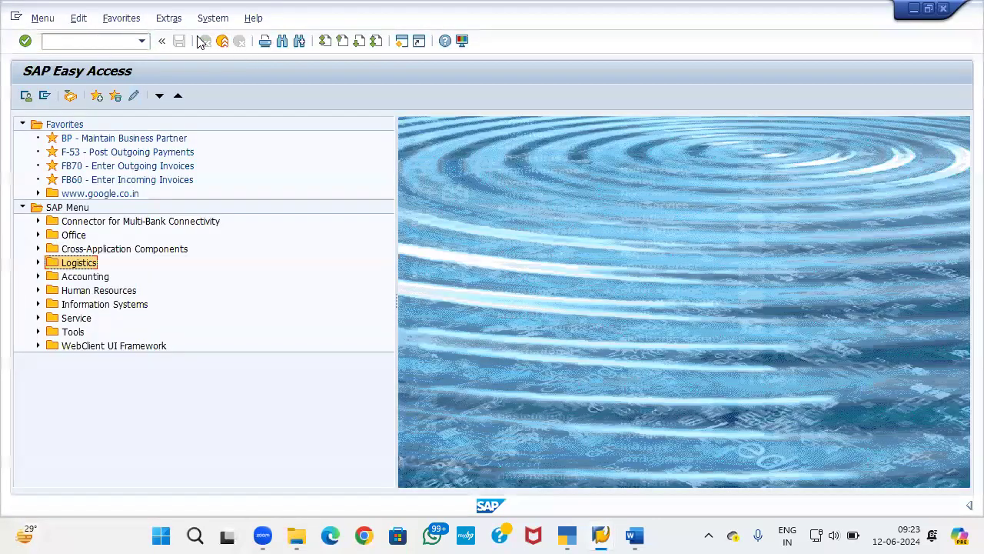
Open the immediate material creation transaction under Logistics, Materials Management, Material Master, Material, Create (General)
click(37, 263)
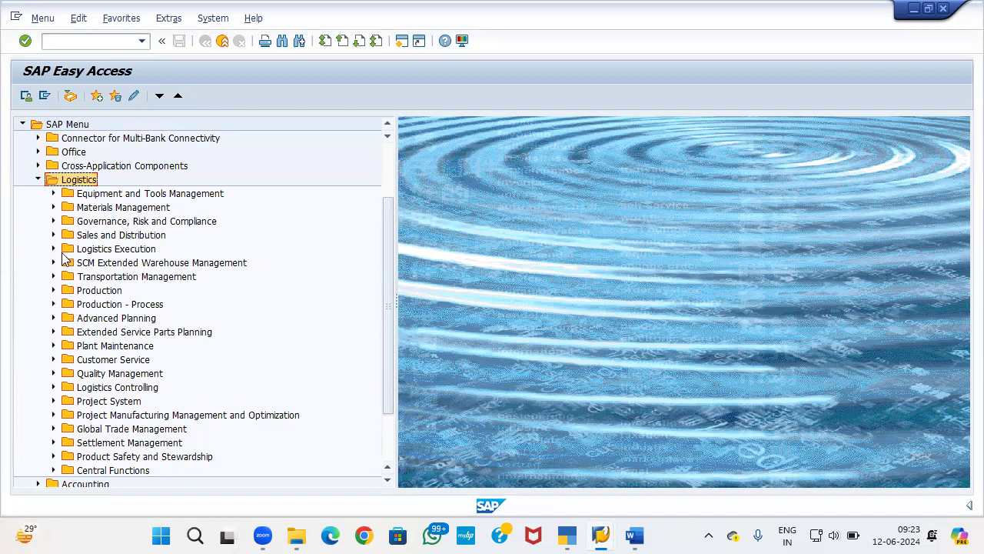
click(54, 207)
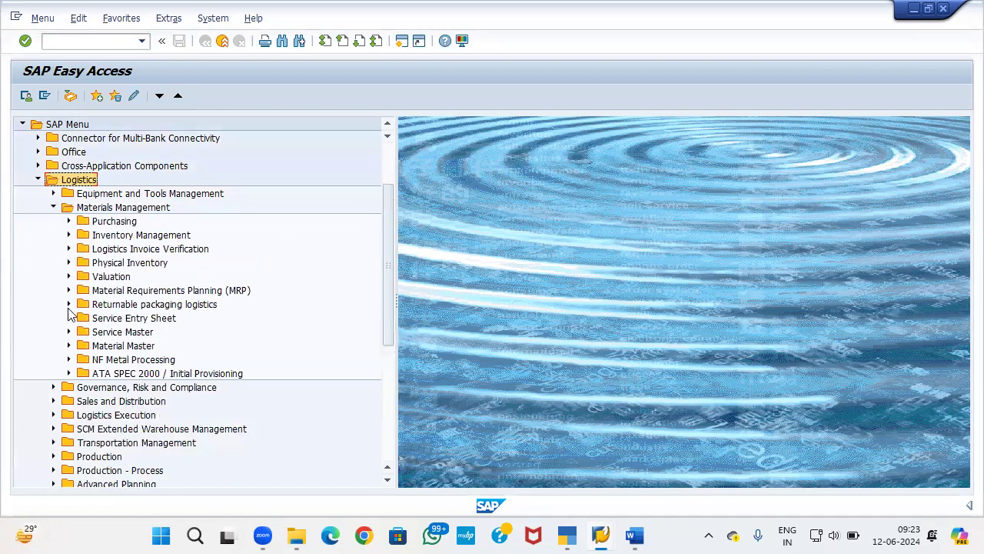
click(69, 346)
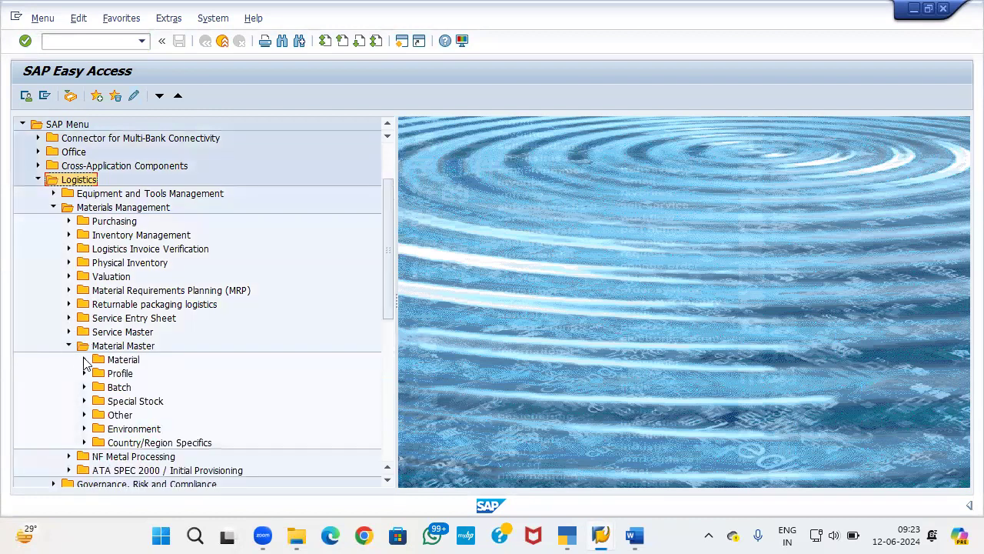
click(83, 360)
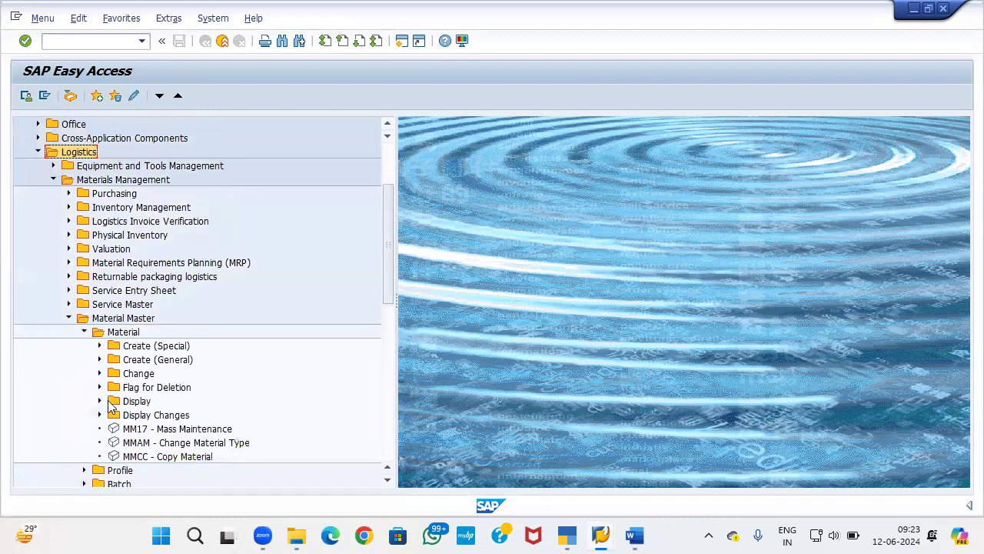
click(99, 360)
click(149, 374)
double_click(151, 376)
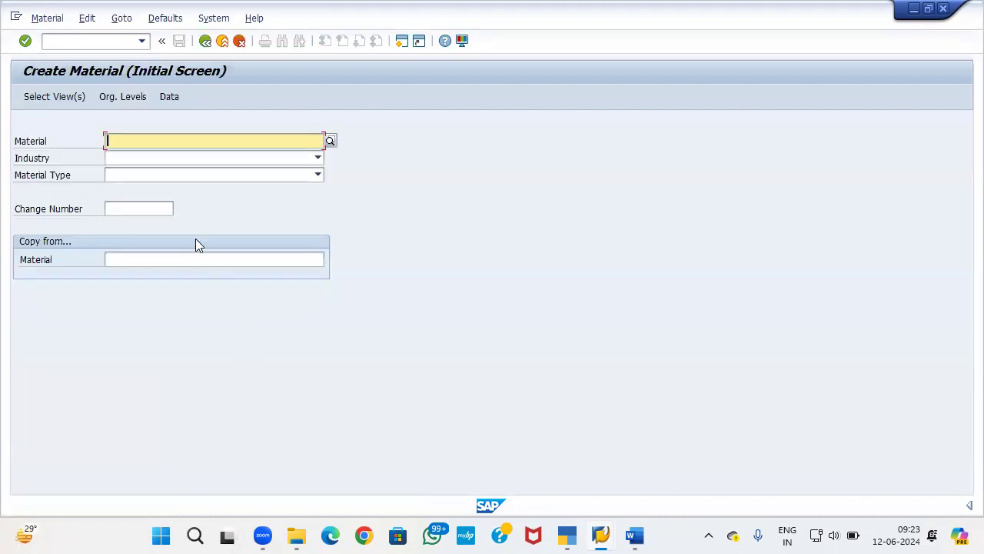
Set the new material's industry to Retail and its material type to SRFT Finished Product -SRFT
key(Tab)
click(317, 159)
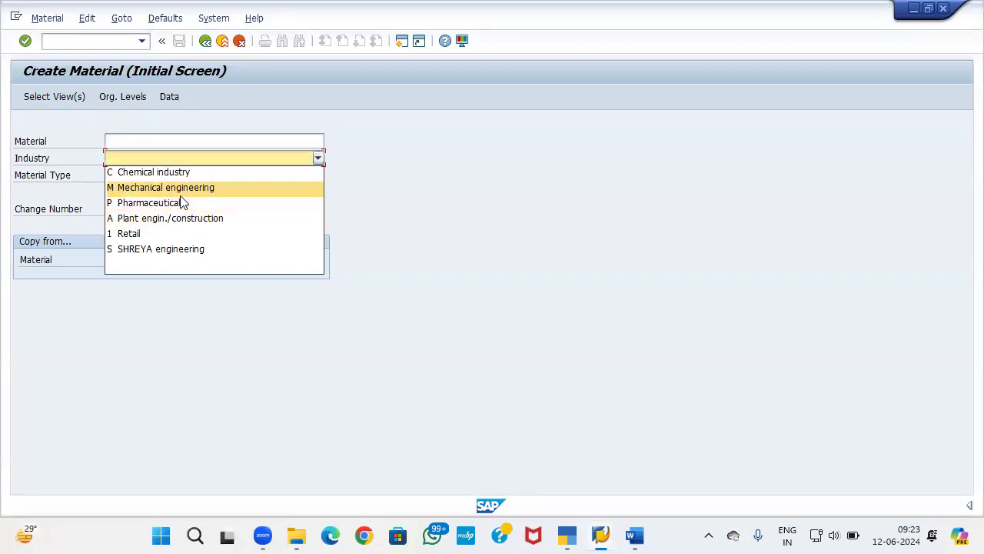
click(162, 240)
click(285, 176)
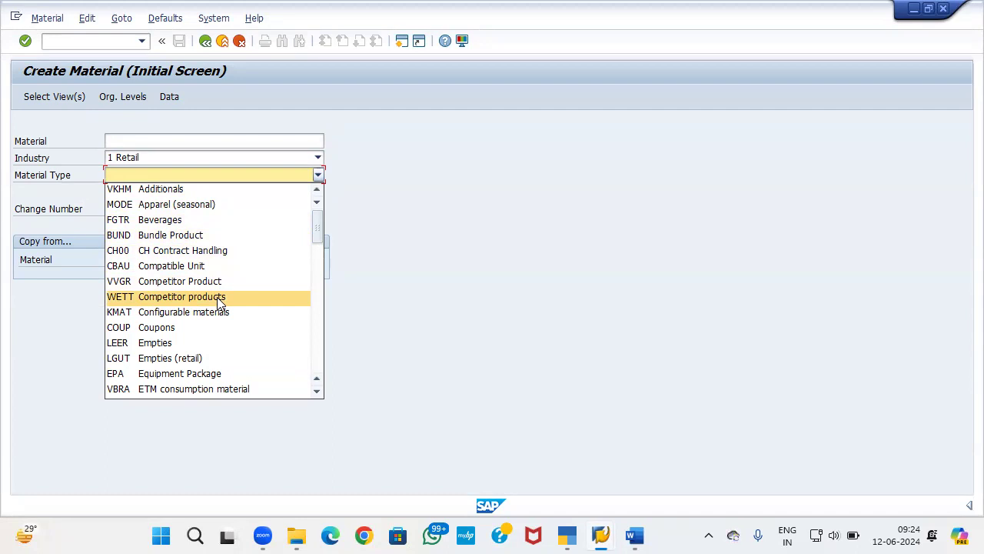
scroll(219, 303, down, 10)
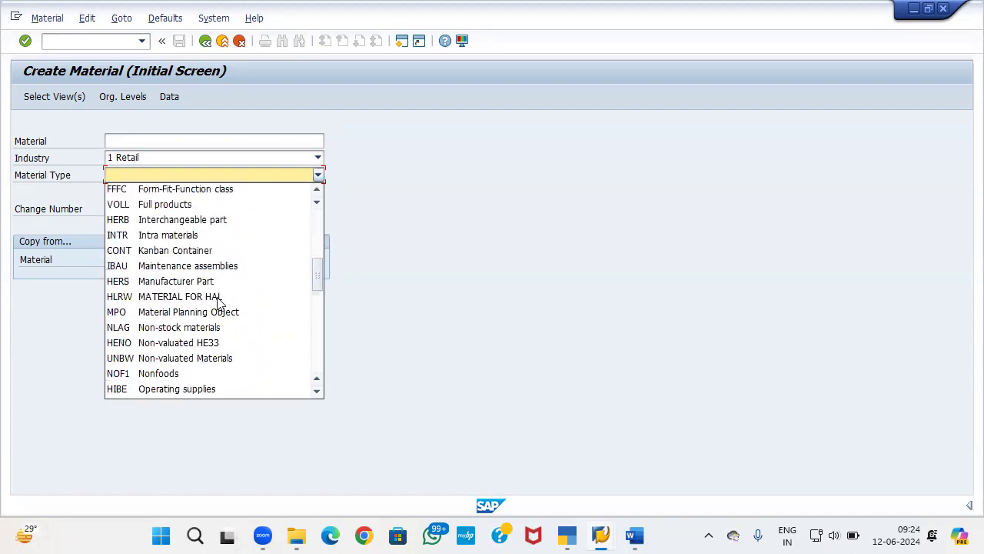
scroll(219, 304, down, 6)
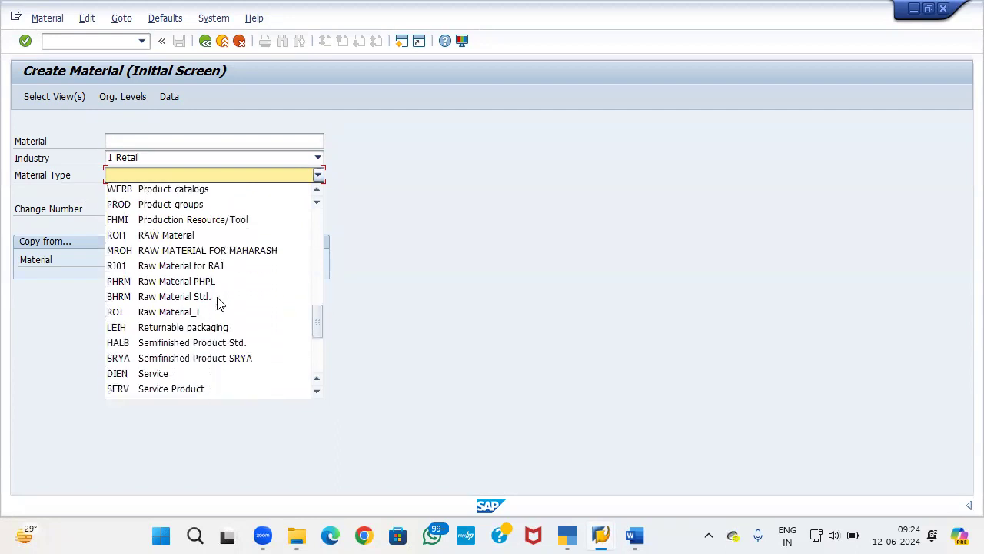
scroll(219, 303, down, 4)
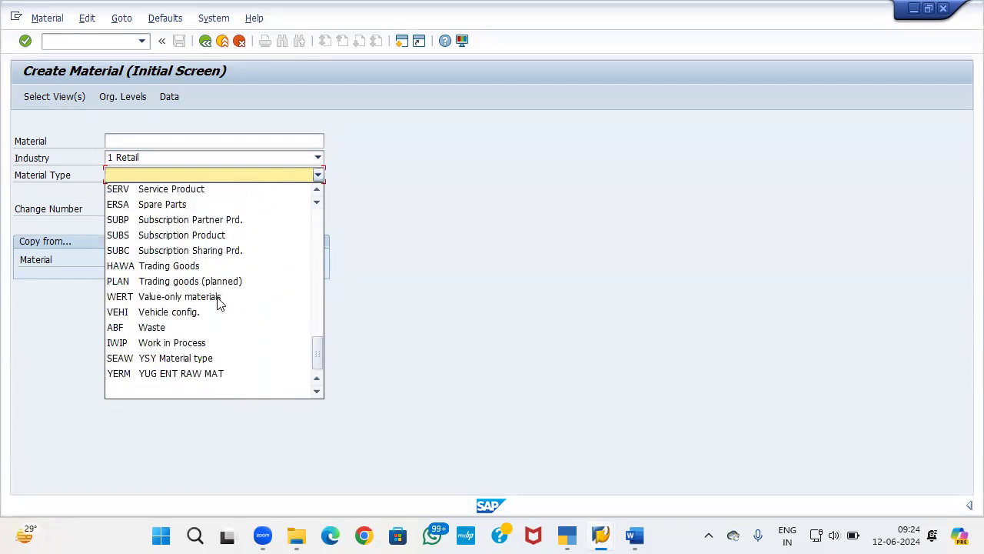
scroll(219, 304, up, 14)
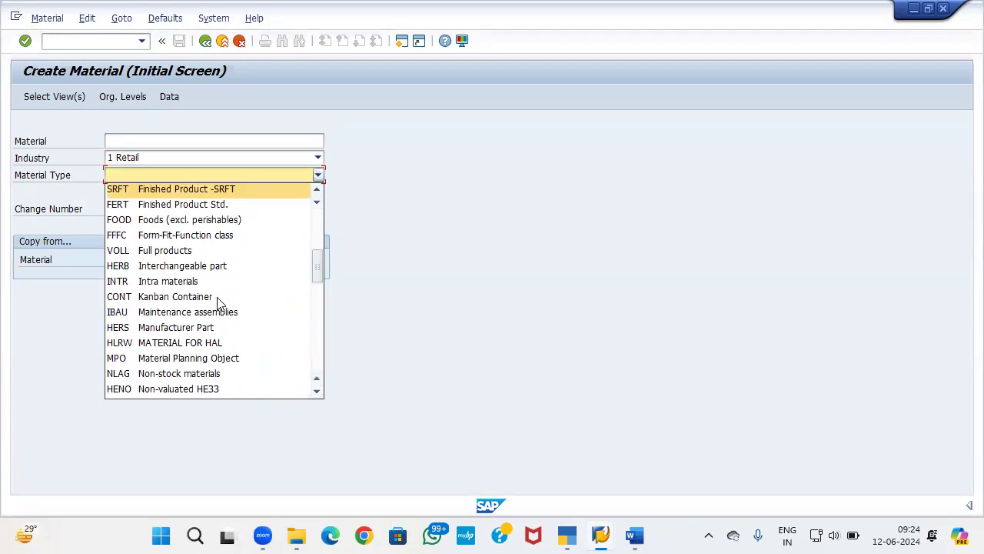
click(158, 190)
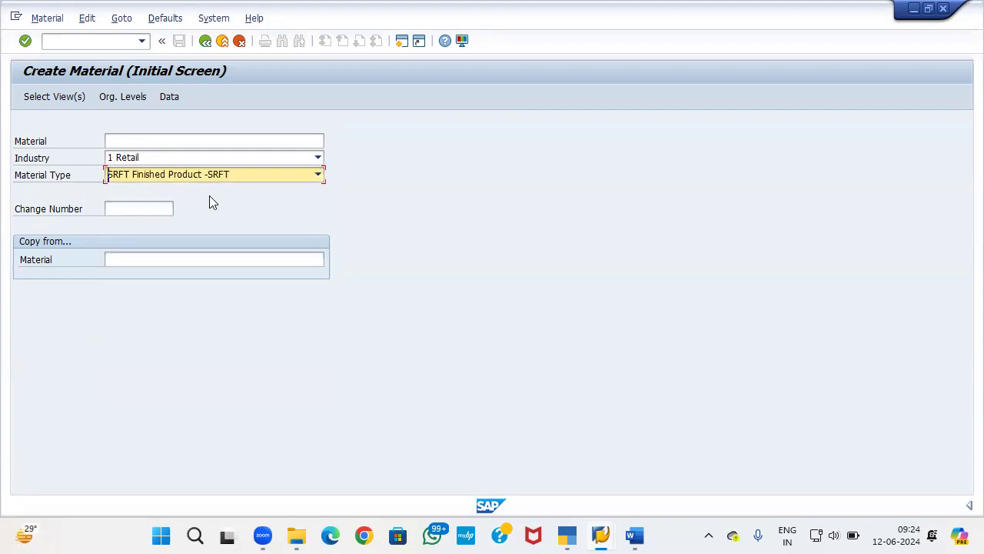
Select the views Basic Data 1, Basic Data 2, Purchasing, General Plant Data / Storage 1 and Accounting 1 for the material
key(Return)
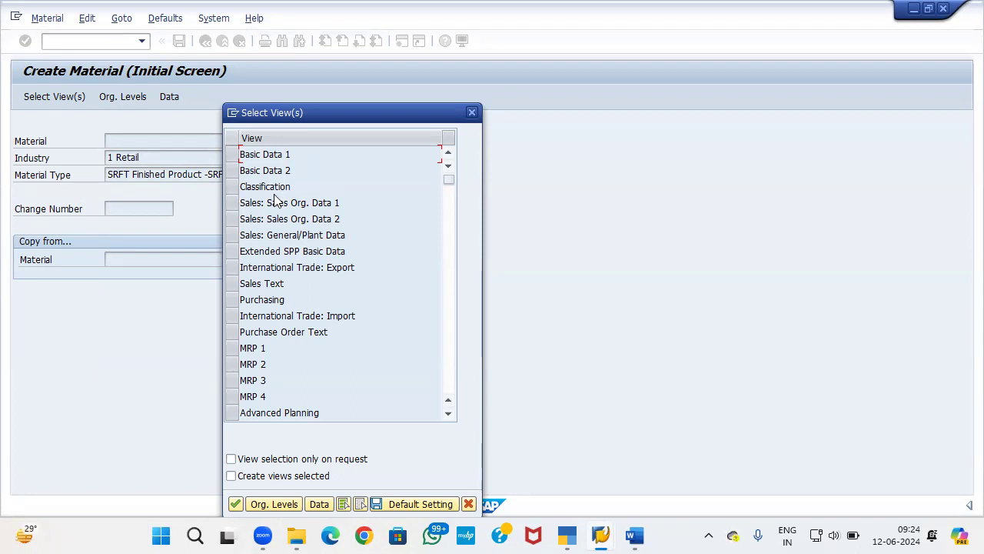
click(231, 154)
click(232, 170)
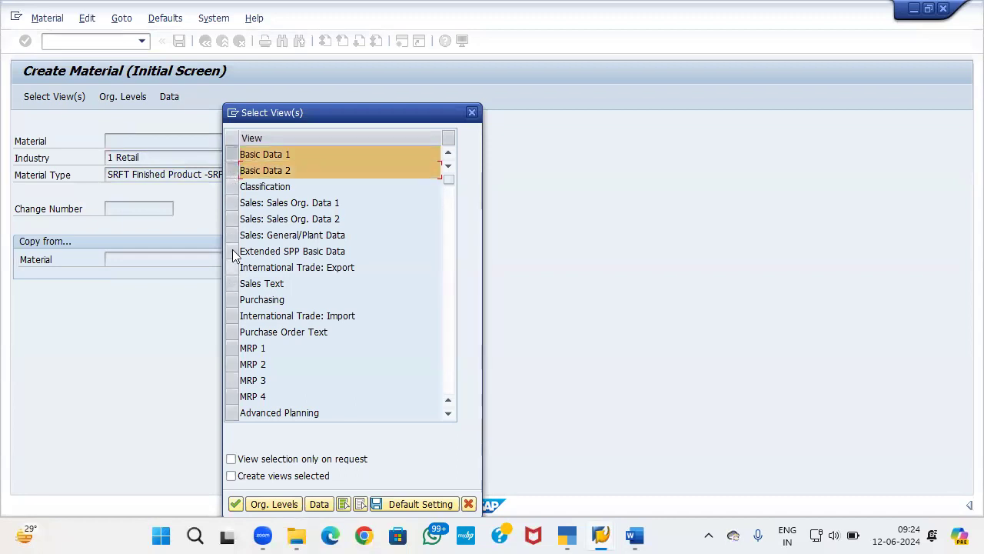
click(231, 300)
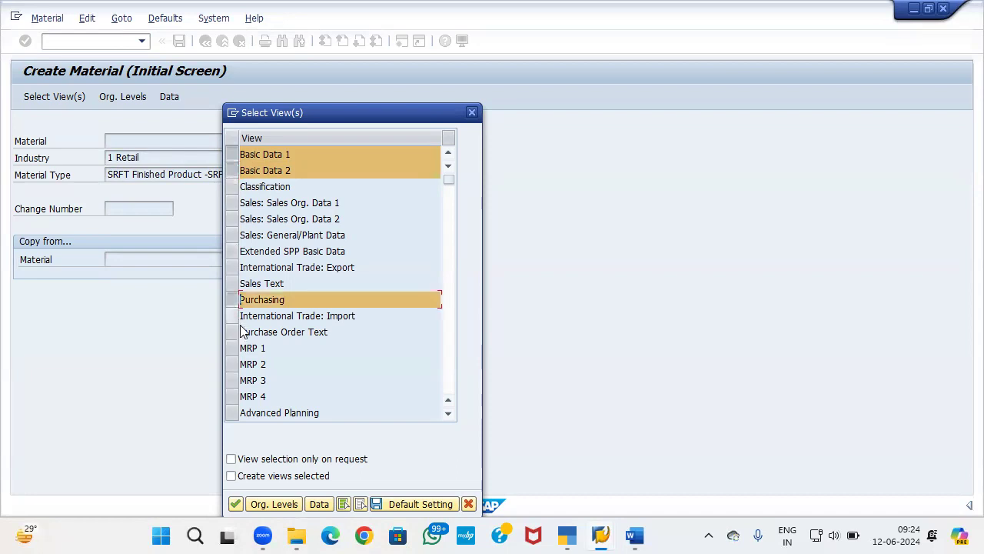
scroll(244, 376, down, 2)
click(231, 381)
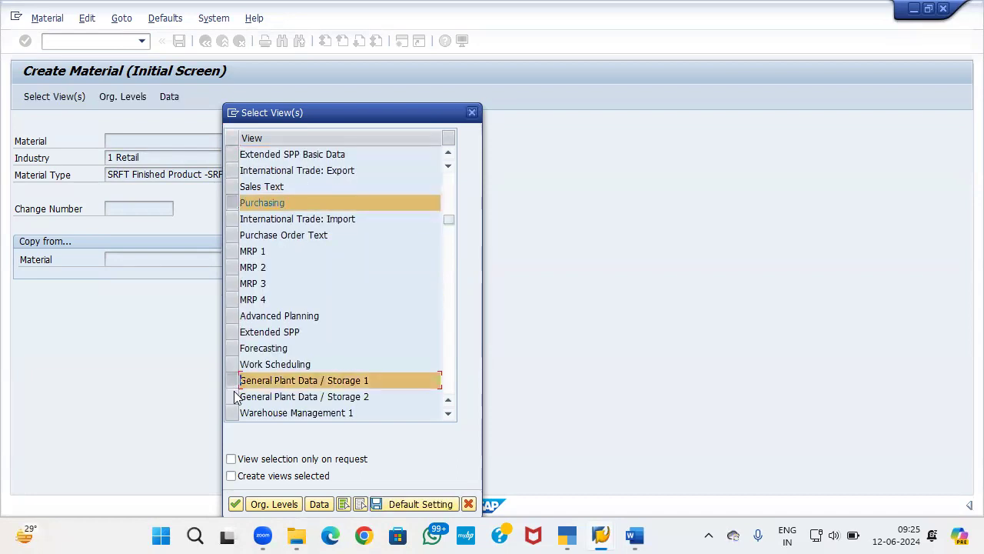
scroll(236, 397, down, 2)
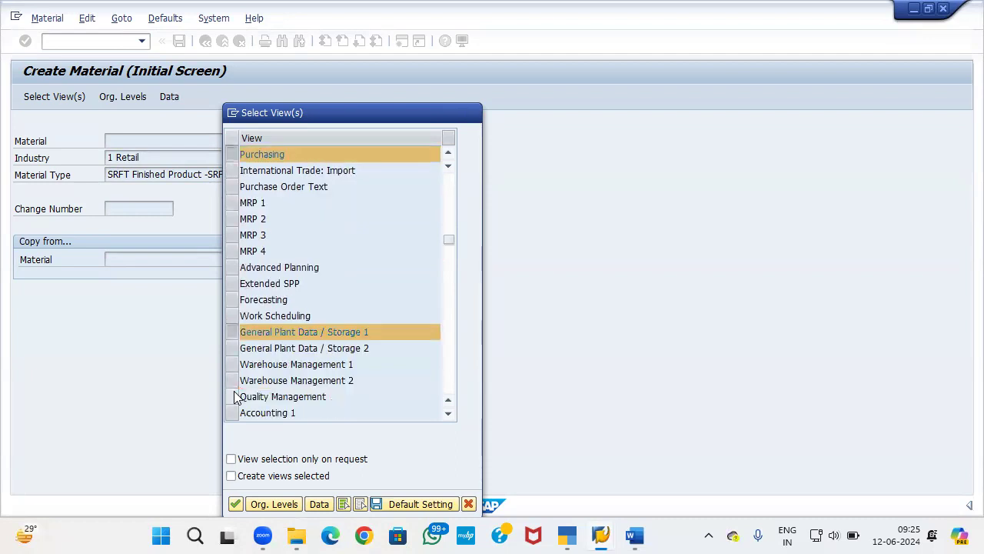
click(238, 366)
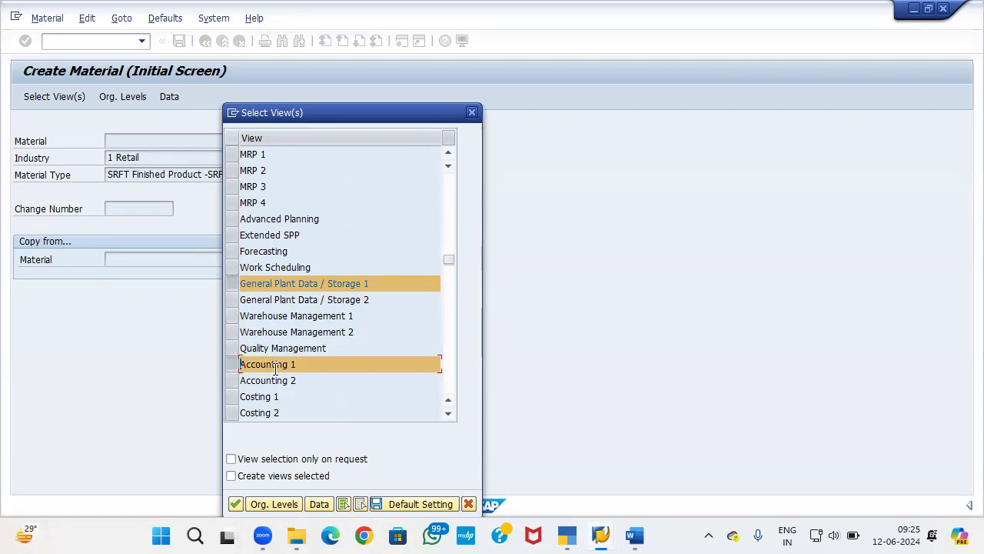
Assign plant XPLT and storage location FG as the material's organizational levels and continue to its basic data
click(262, 500)
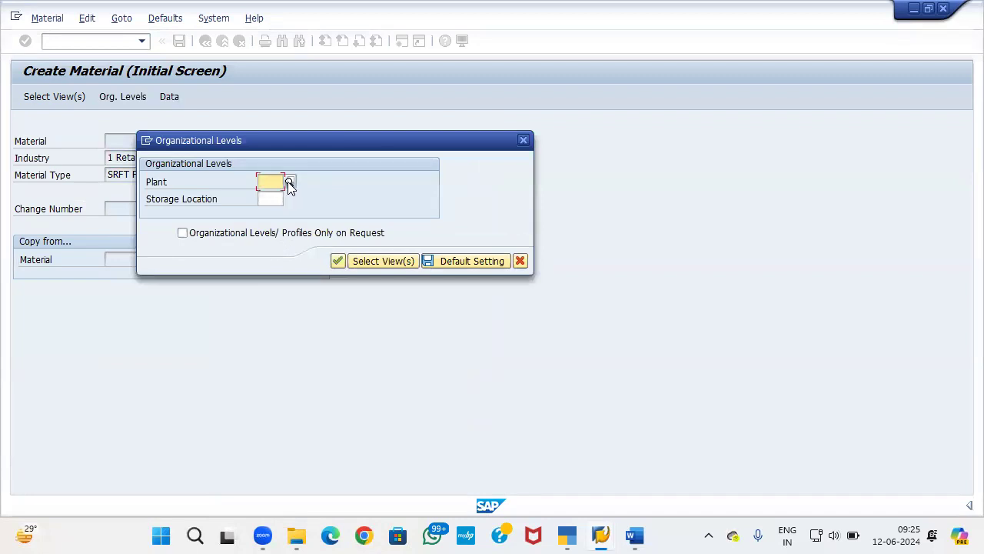
text(x)
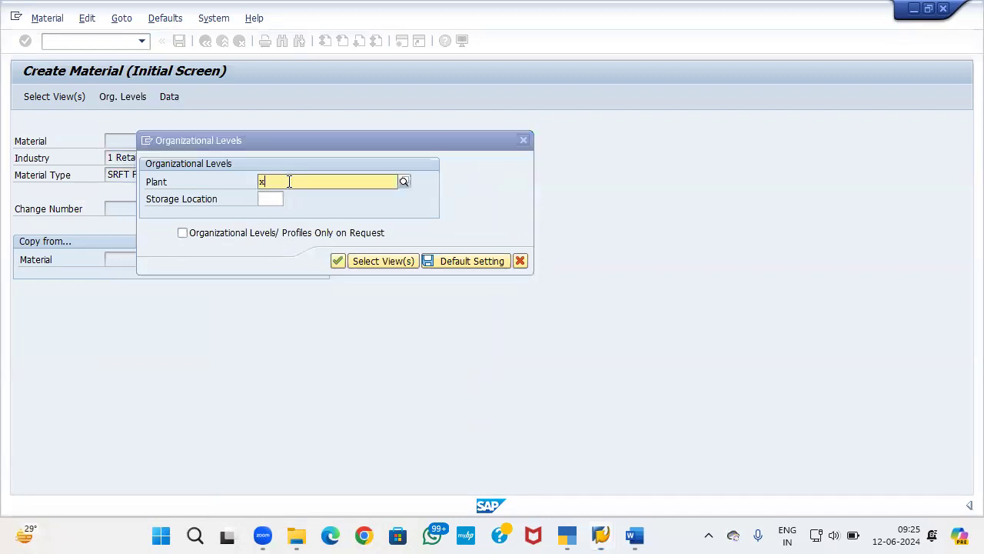
text(plt)
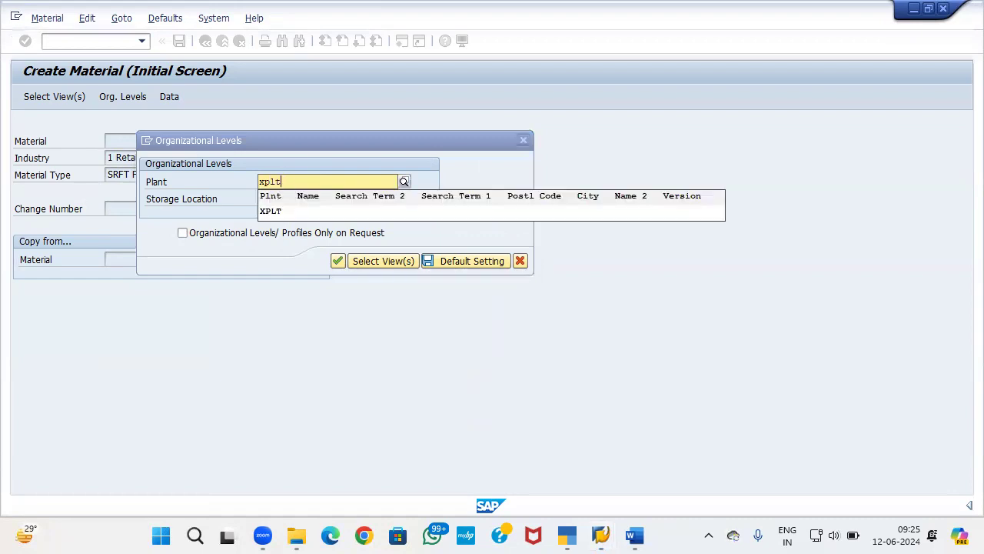
click(280, 215)
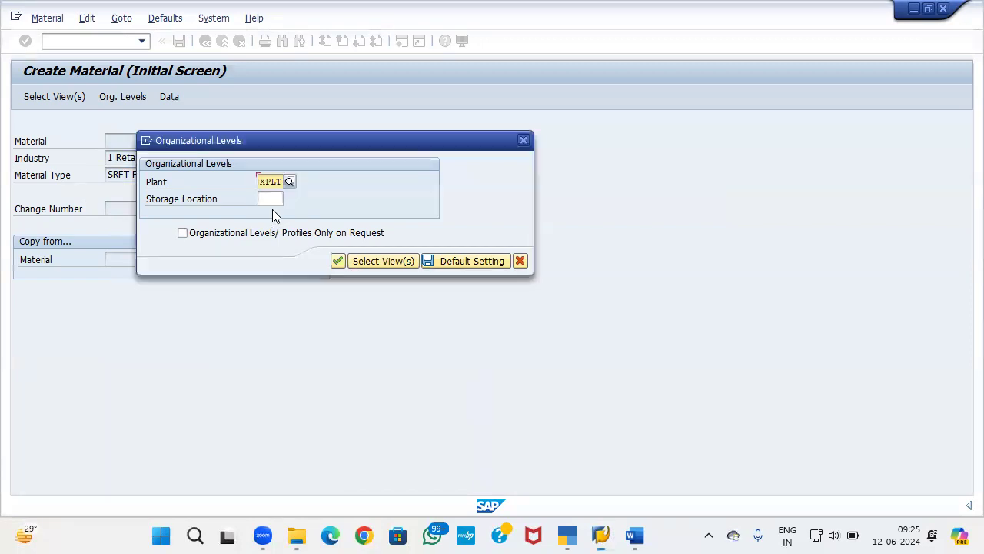
key(Tab)
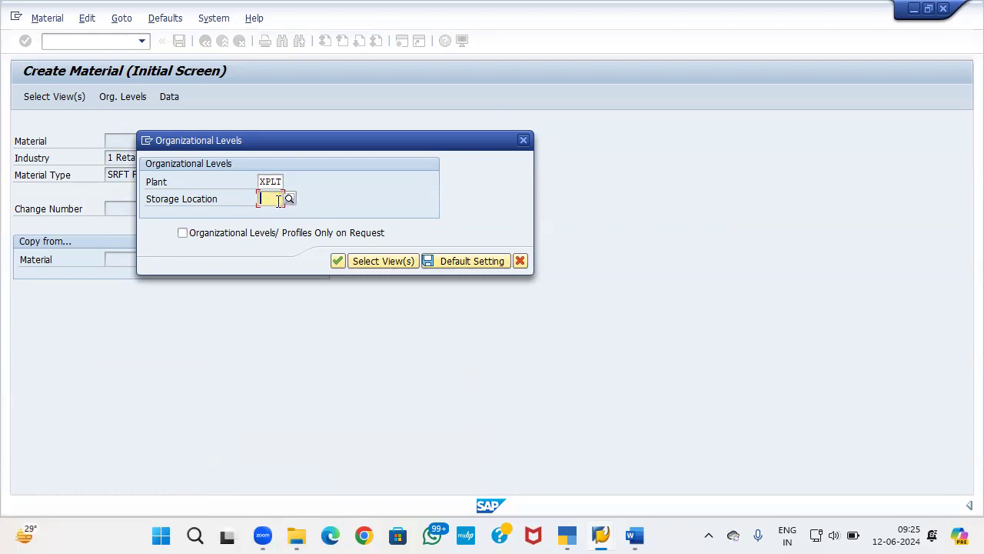
text(fg)
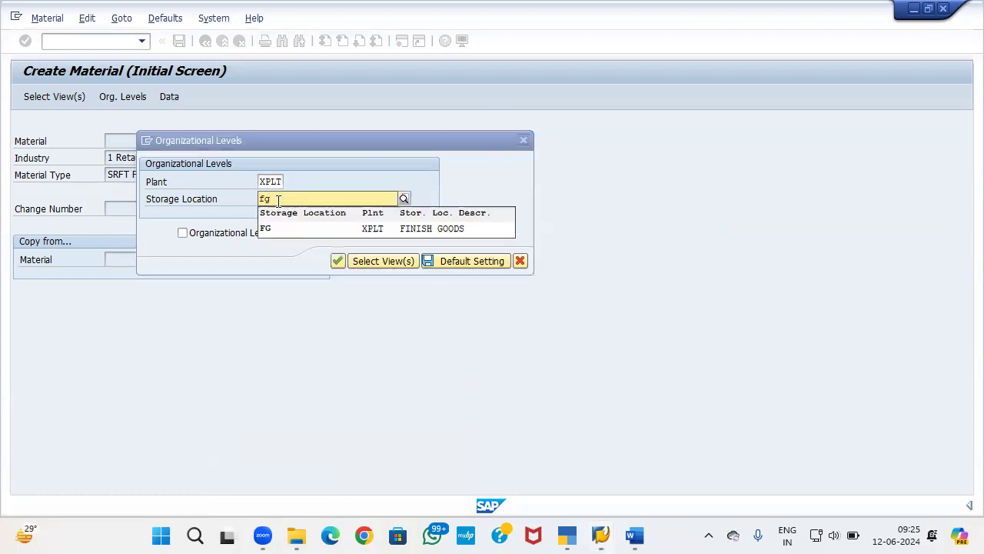
click(375, 229)
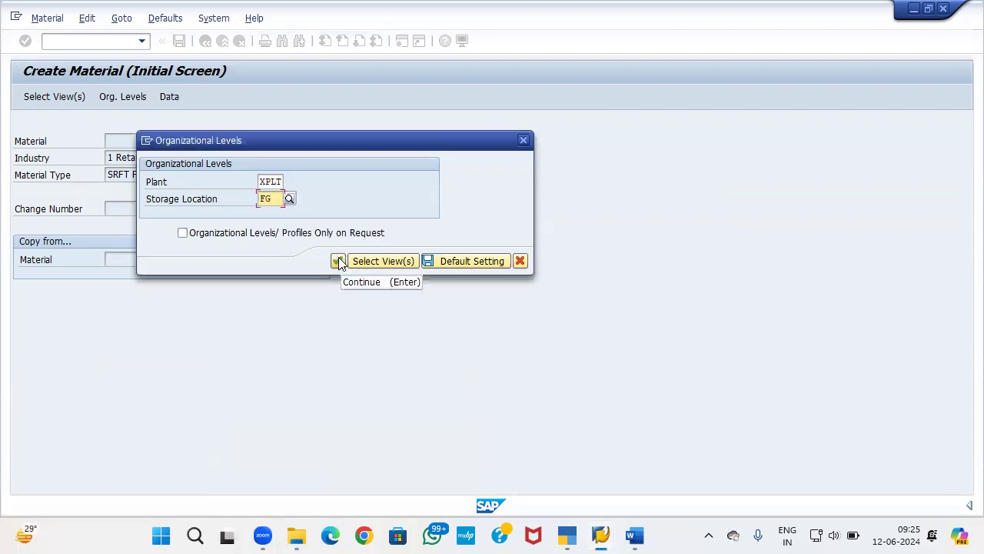
click(339, 262)
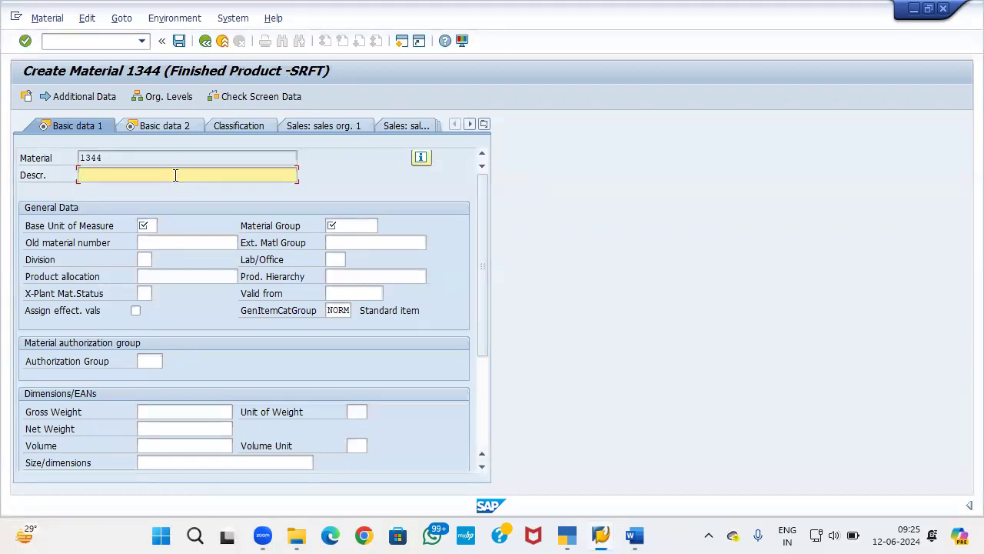
Enter Mobile as the material description and choose PC (Piece) as the base unit of measure
text(Mobile)
click(150, 225)
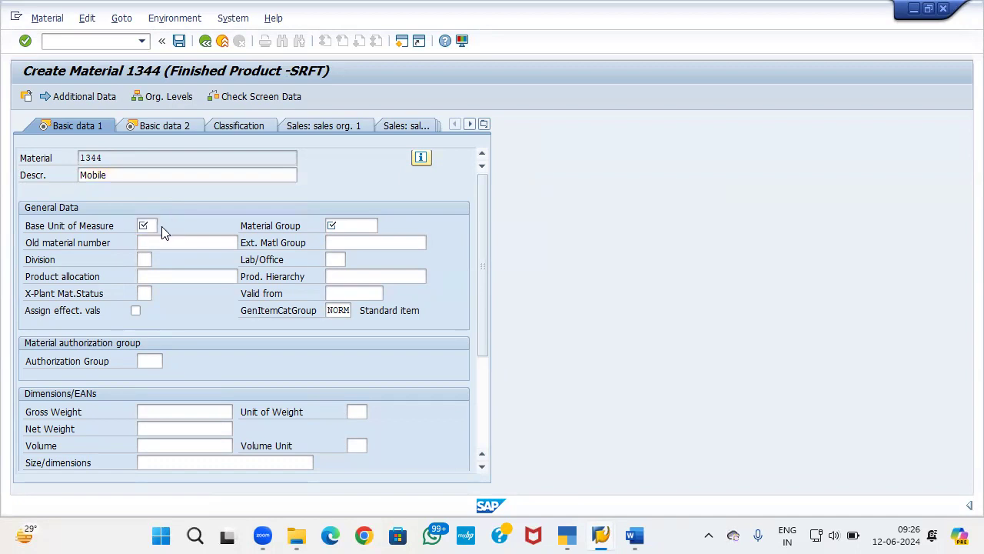
key(F4)
scroll(174, 317, down, 5)
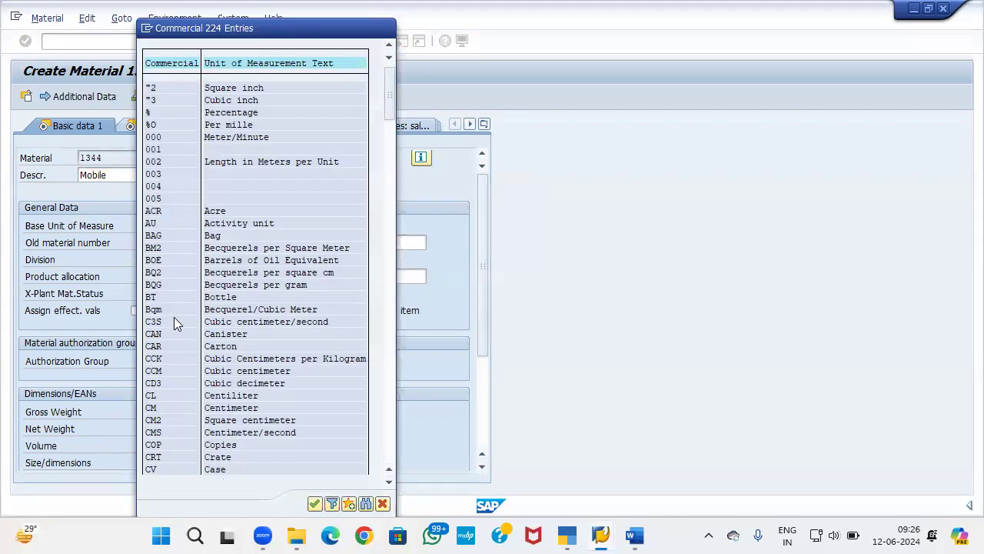
scroll(173, 317, down, 9)
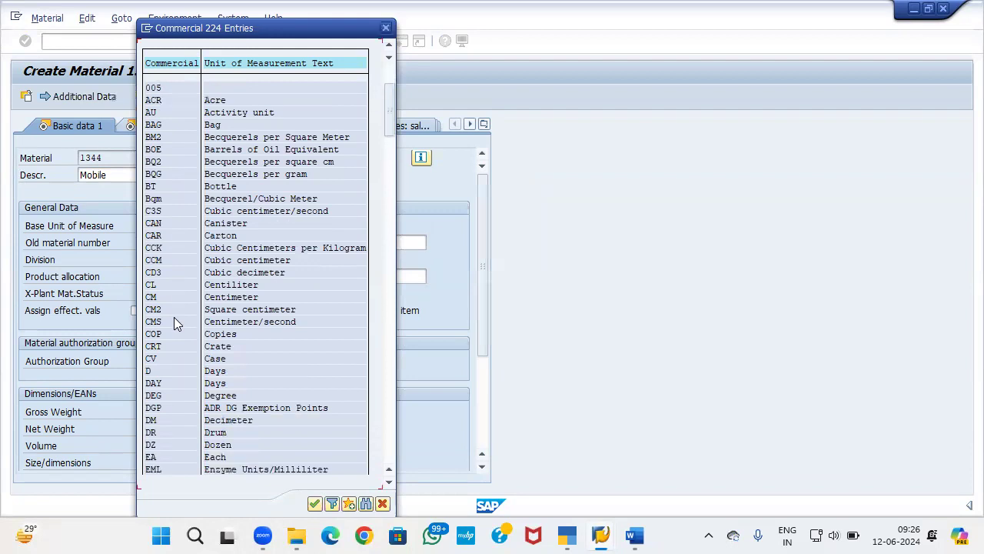
scroll(173, 317, down, 9)
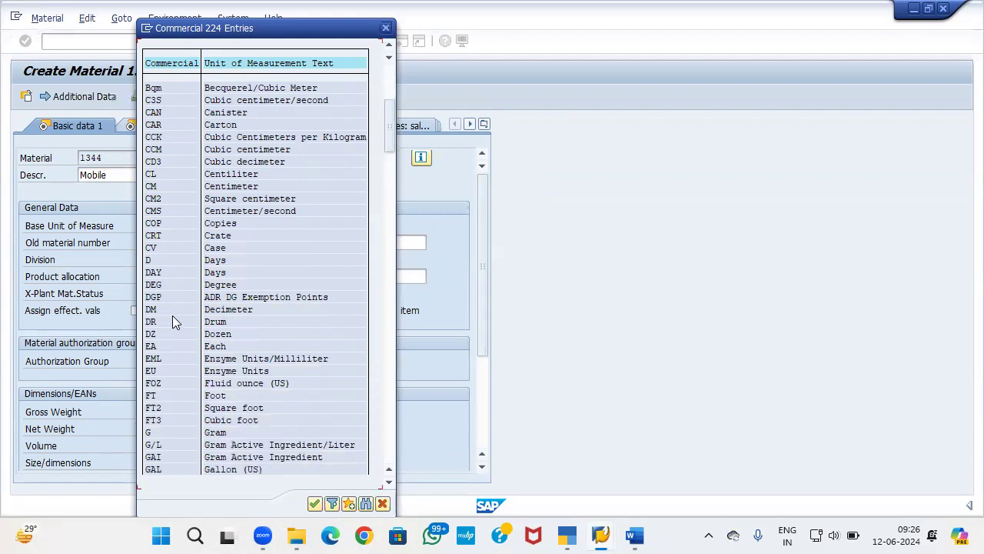
scroll(173, 316, down, 7)
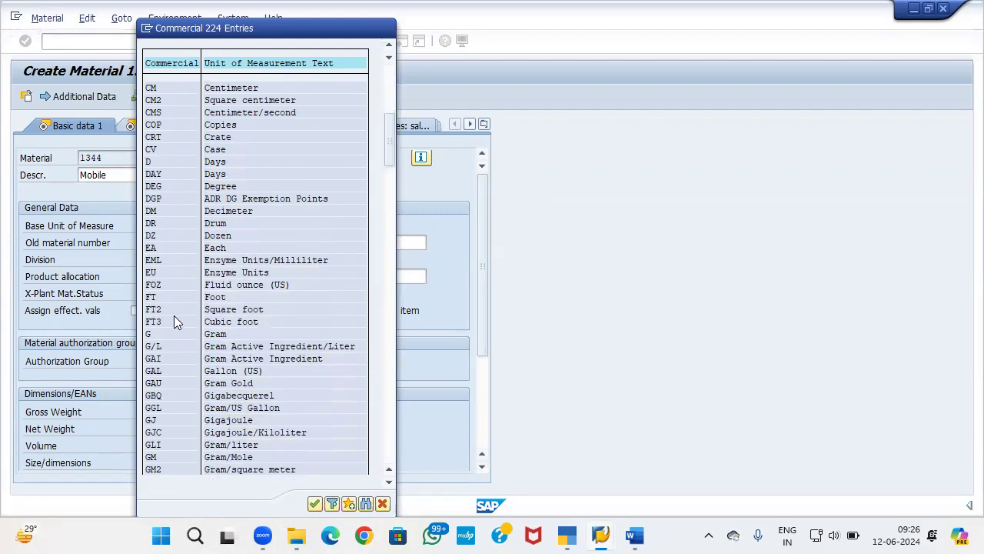
drag(391, 164, 390, 370)
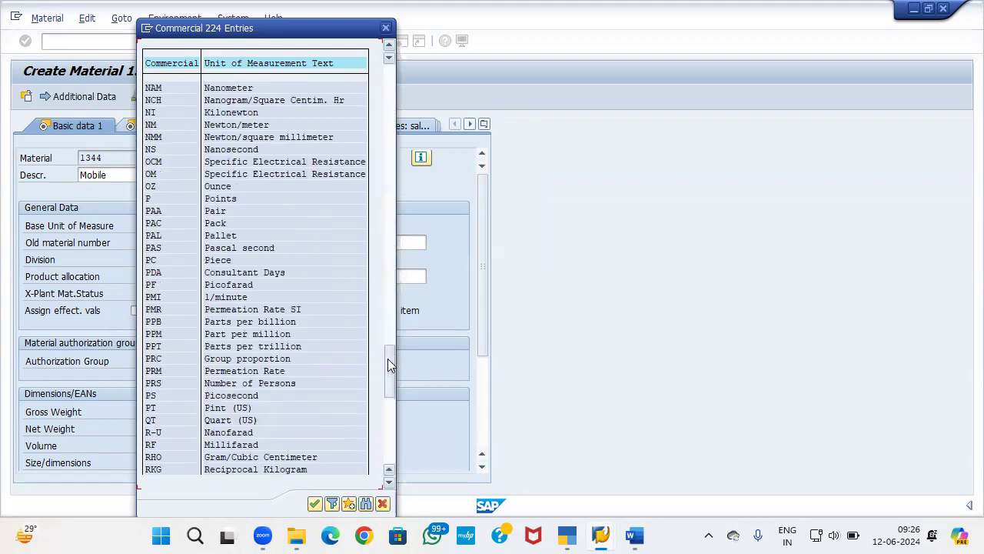
double_click(159, 265)
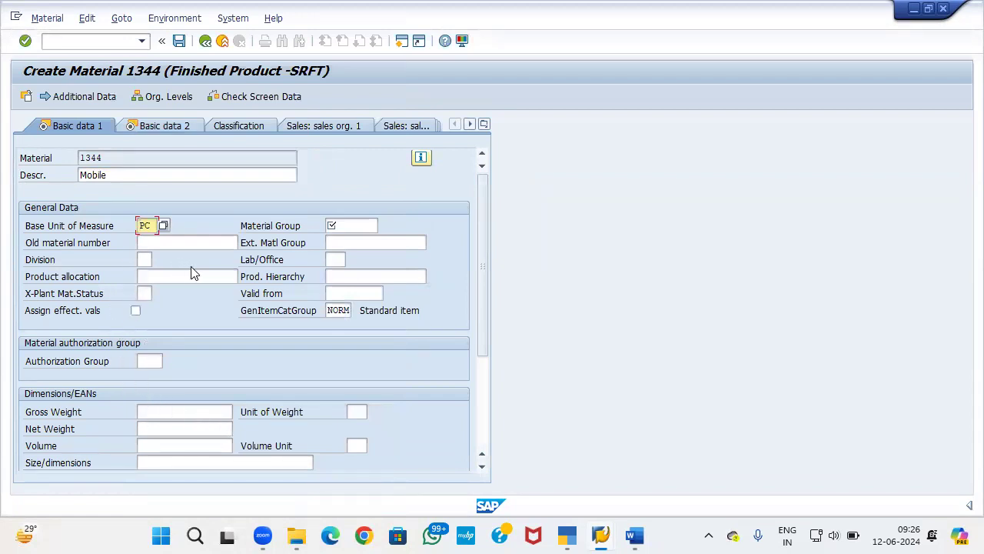
Assign the material group LAPTOP in the material's general data
click(354, 225)
click(382, 226)
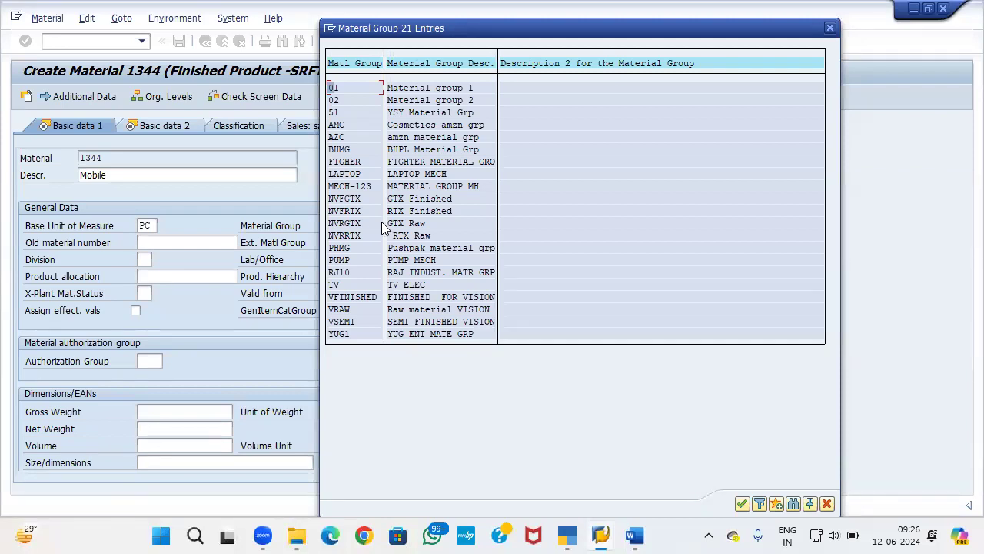
click(406, 176)
double_click(405, 182)
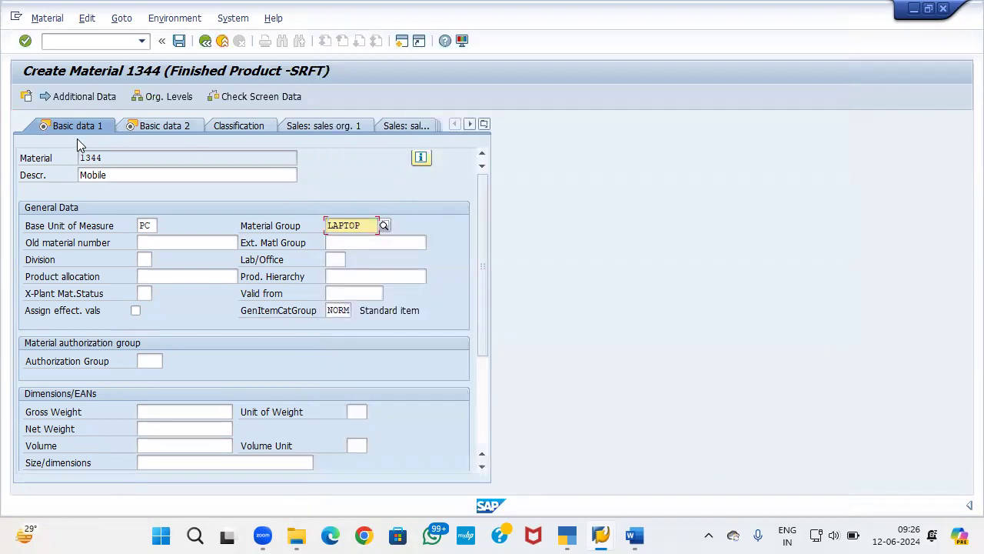
Start switching to another material and discard the entered data without saving
click(484, 124)
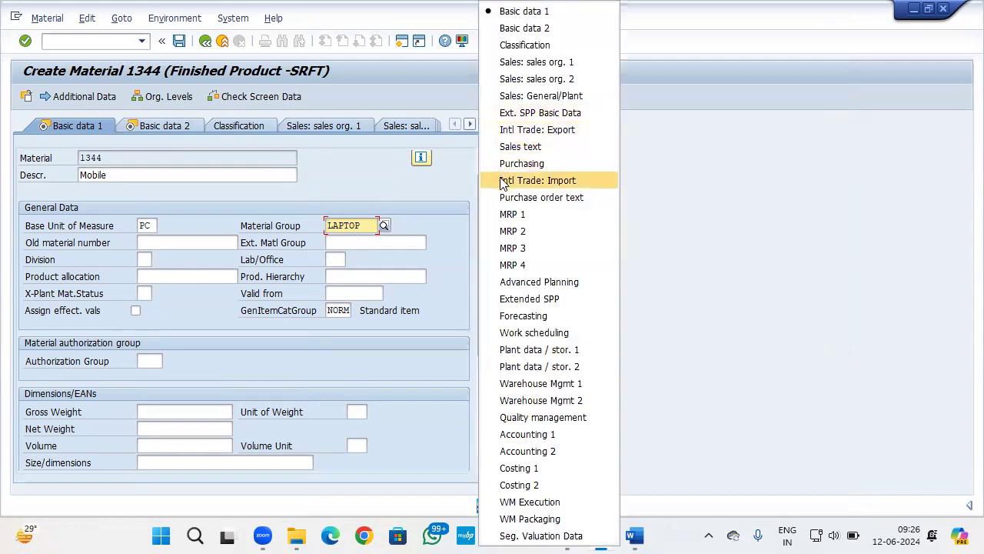
click(401, 100)
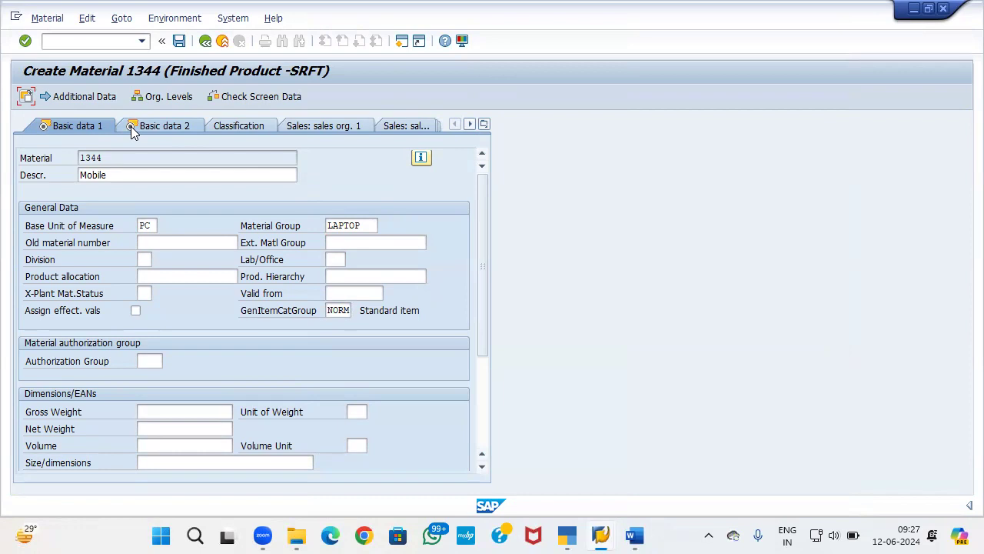
key(Return)
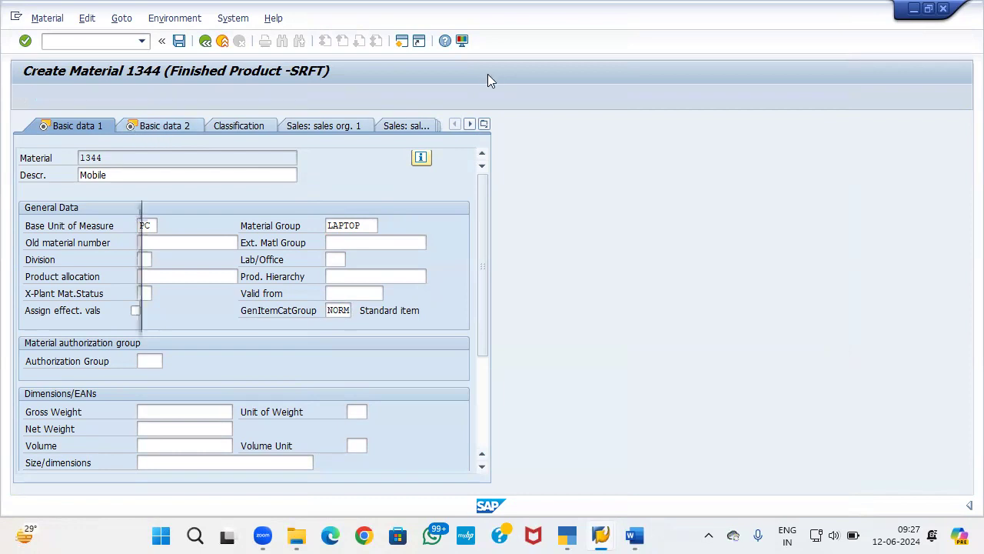
click(389, 208)
click(286, 316)
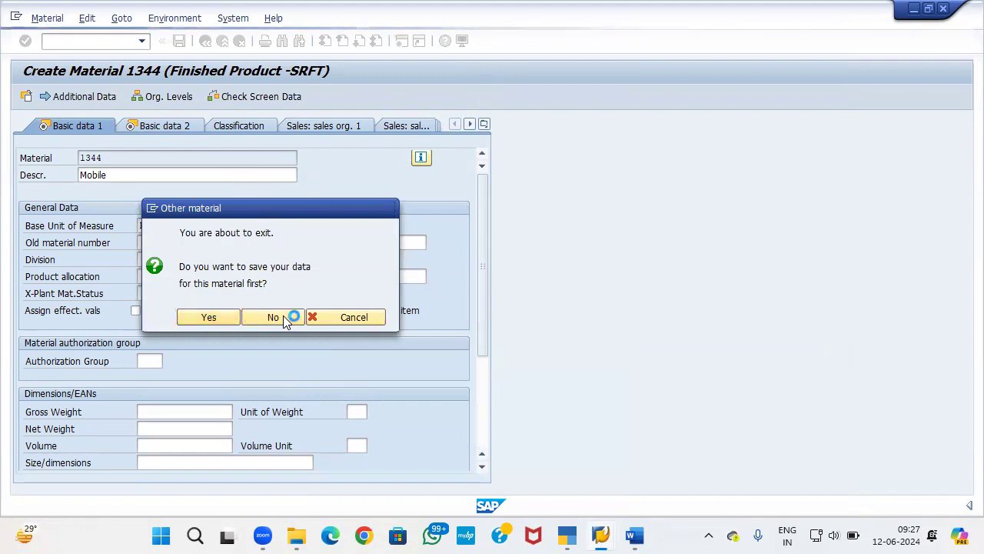
Enter Mobile as the description and PC as the base unit of measure in the material's emptied basic data
click(178, 125)
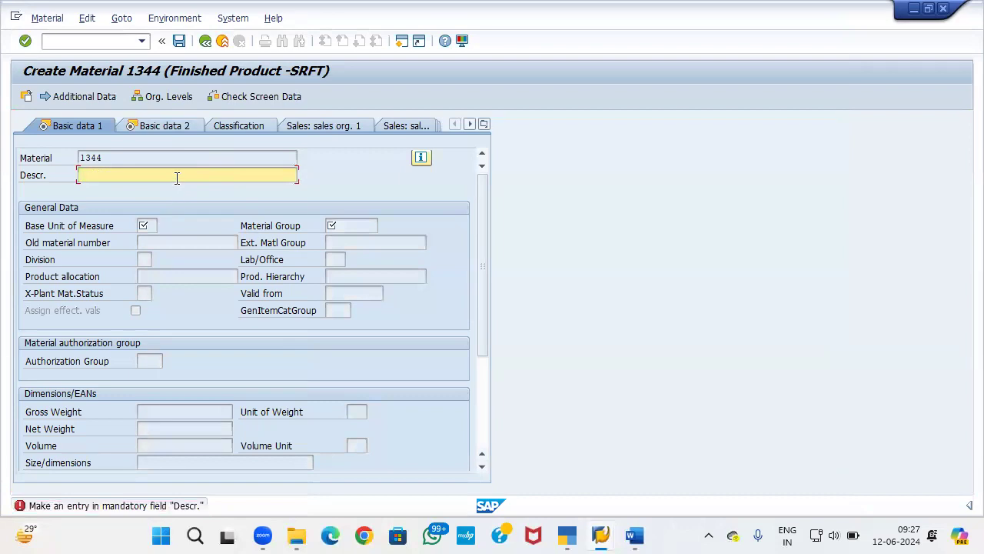
text(mo)
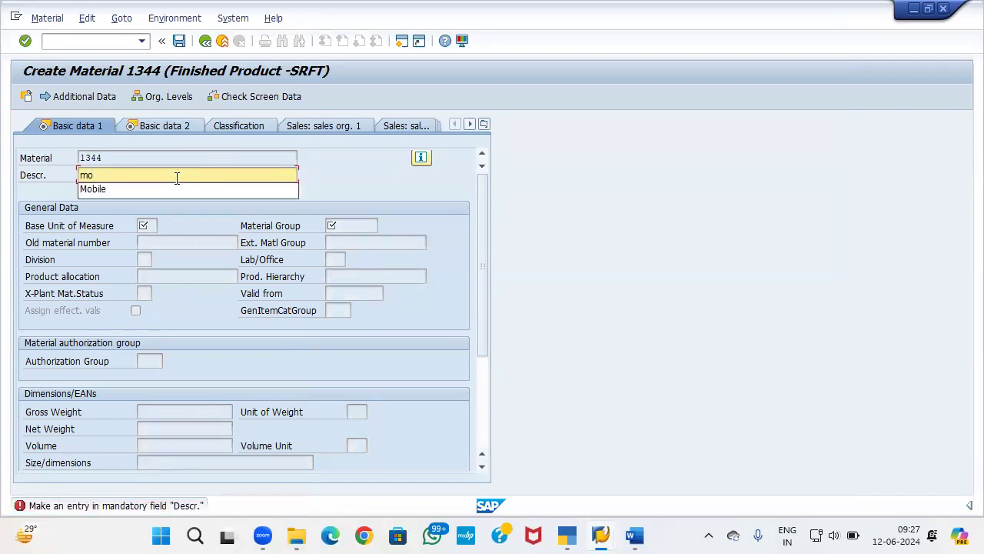
key(Down)
key(Return)
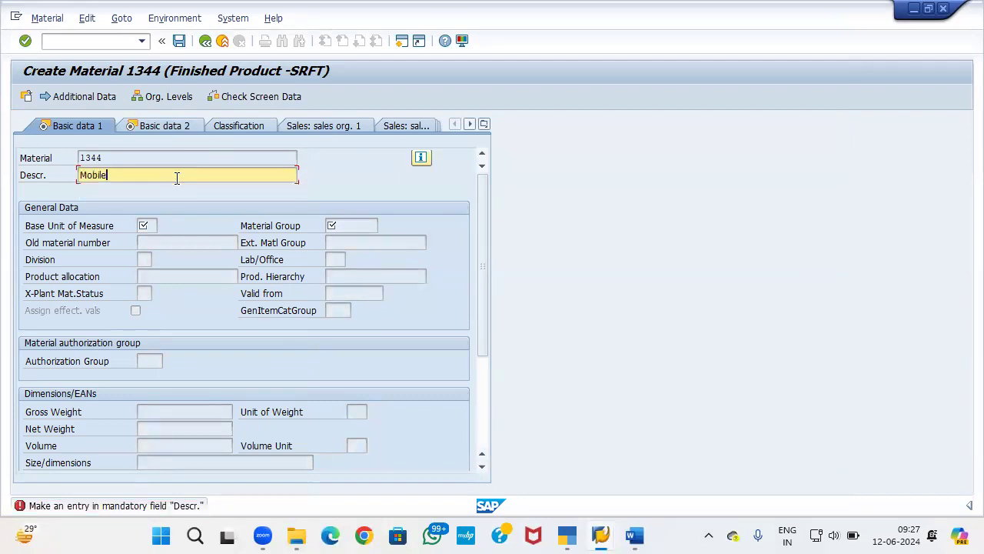
key(Return)
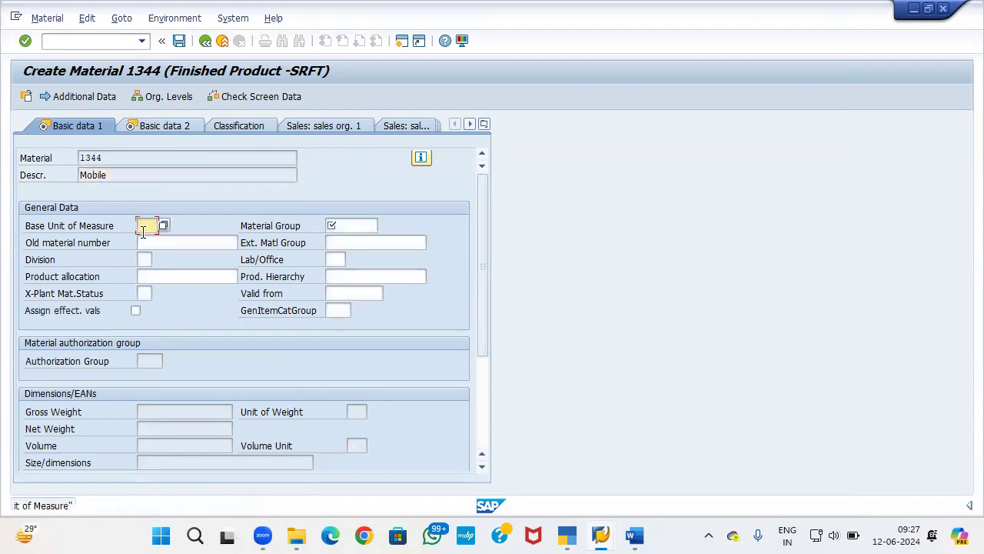
text(pc)
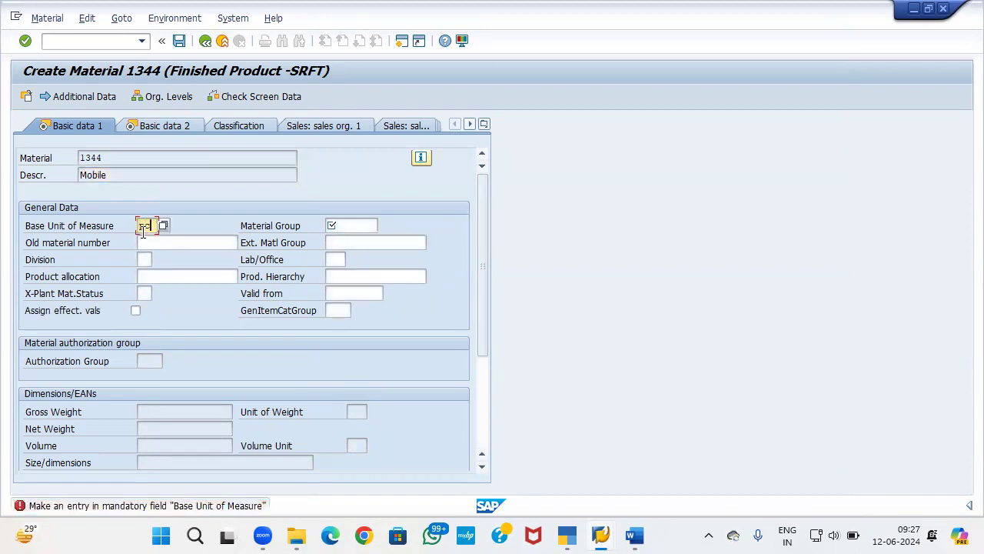
Choose LAPTOP as the material group and continue to Basic data 2
click(366, 225)
click(383, 226)
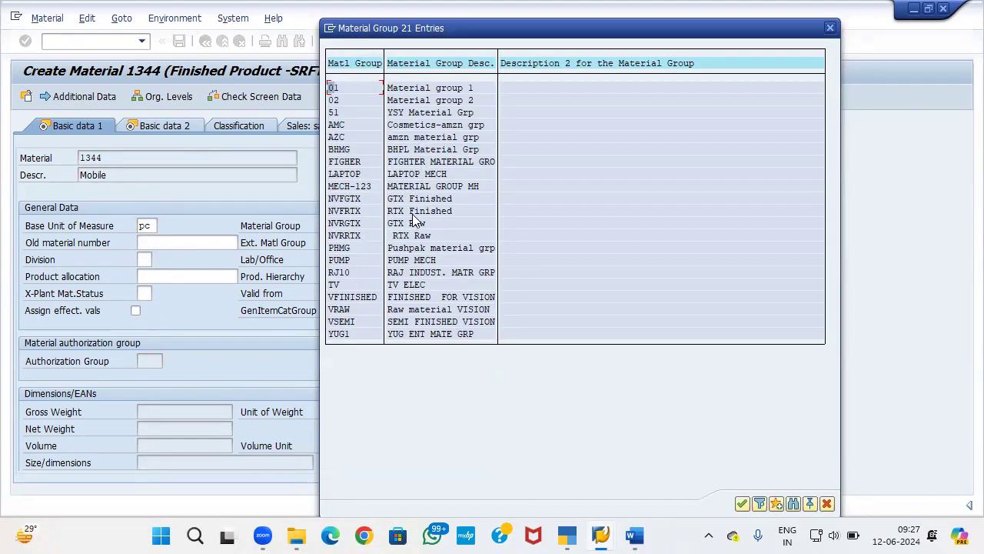
double_click(419, 175)
key(Return)
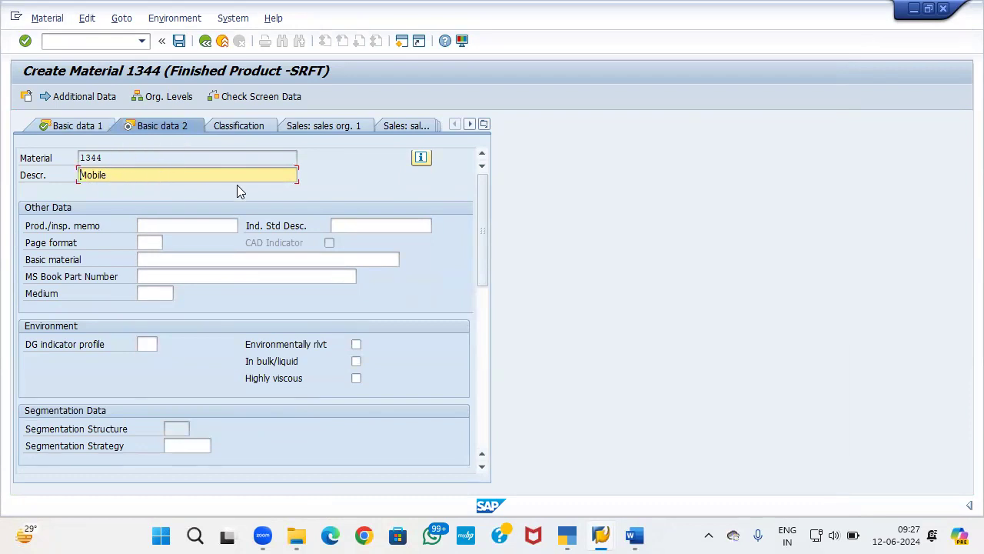
Continue through Basic data 2, Purchasing and Plant data / stor. 1 to Accounting 1 without entering further data
key(Return)
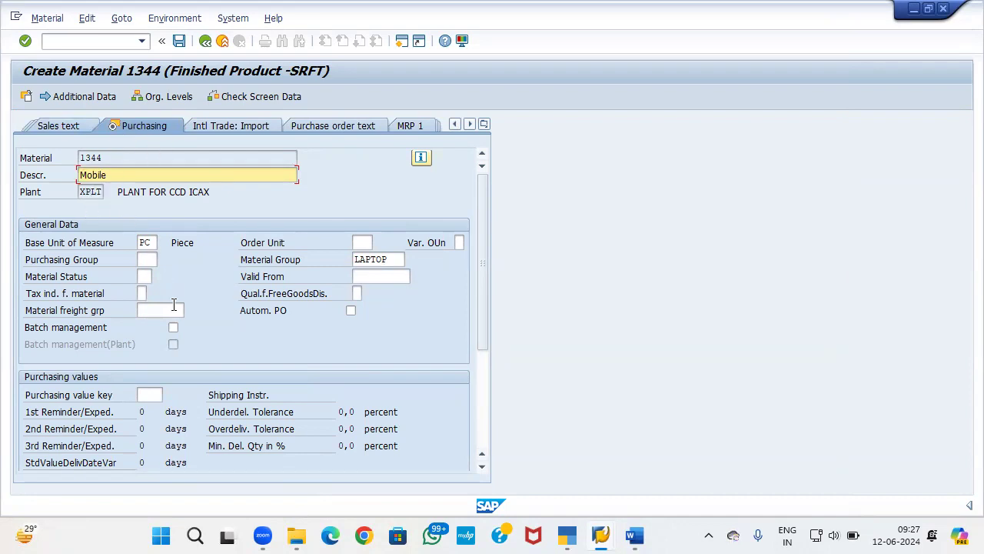
key(Return)
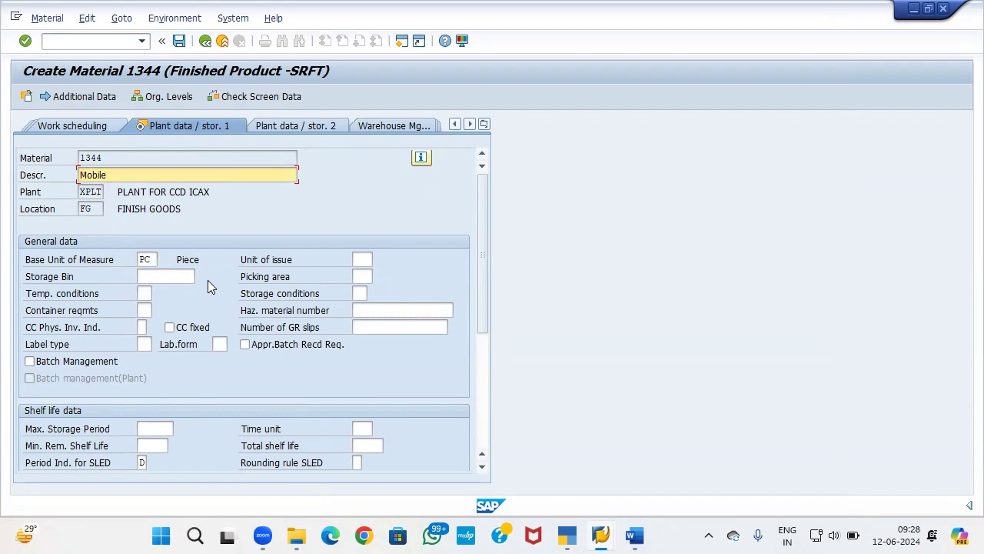
key(Return)
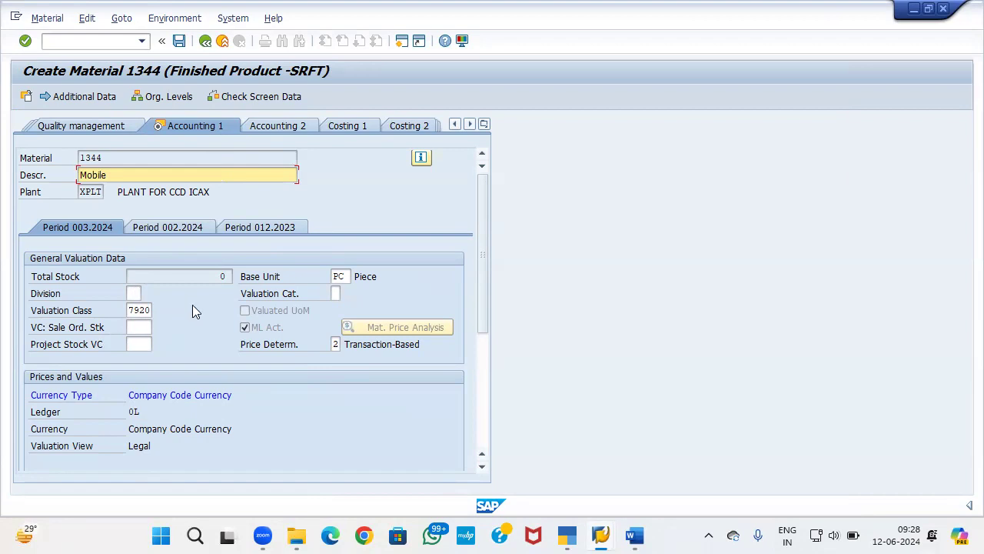
Set the standard price to 7000 INR in the accounting data and save the new material
key(Return)
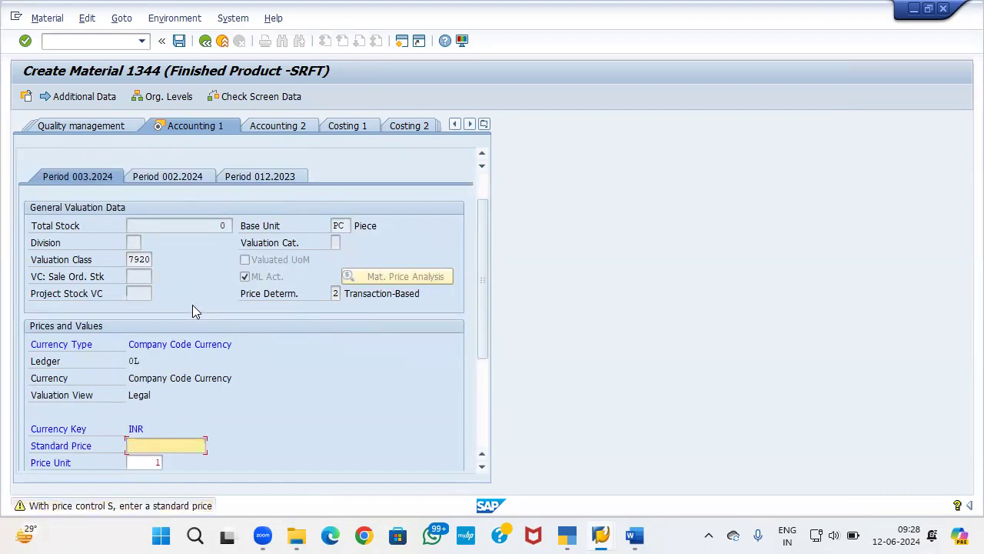
scroll(198, 374, down, 3)
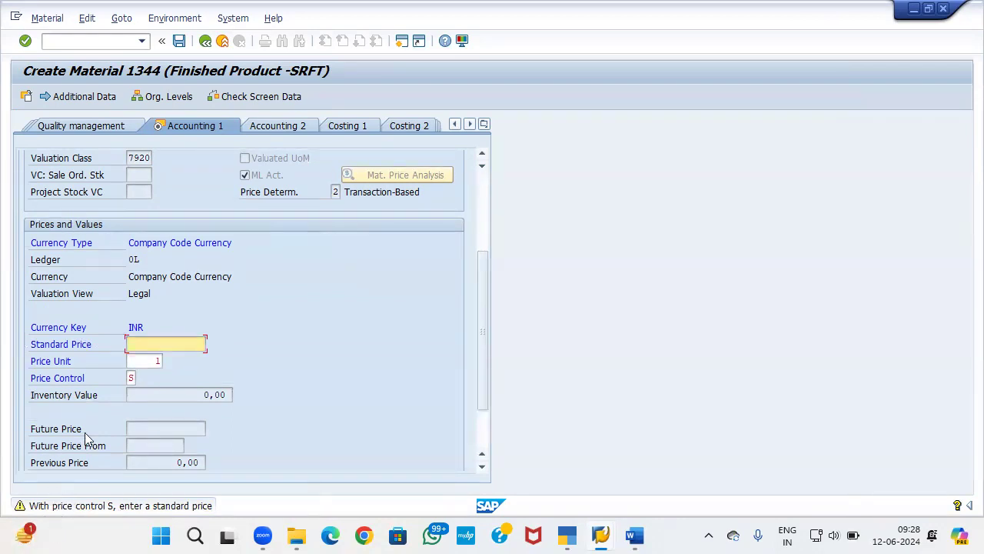
text(7000)
key(Return)
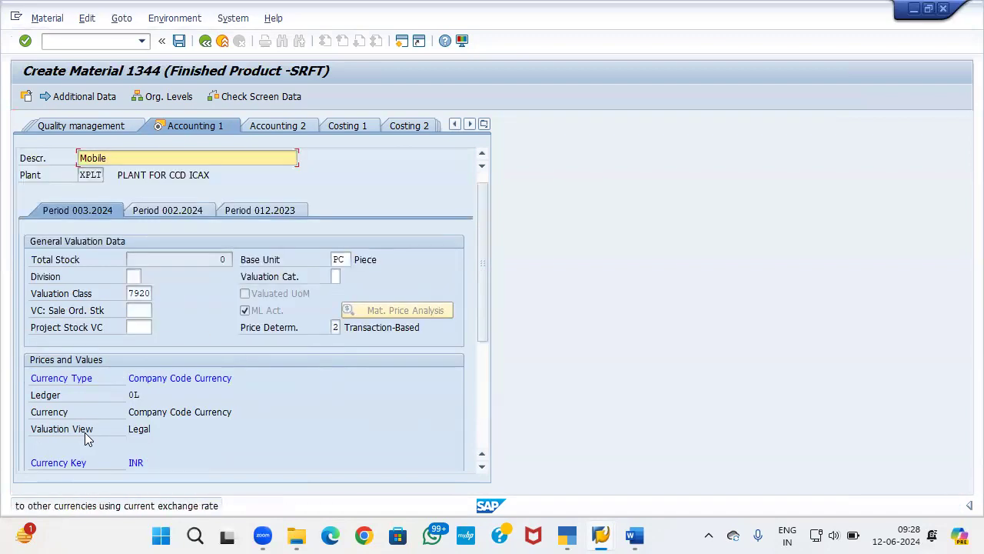
key(Return)
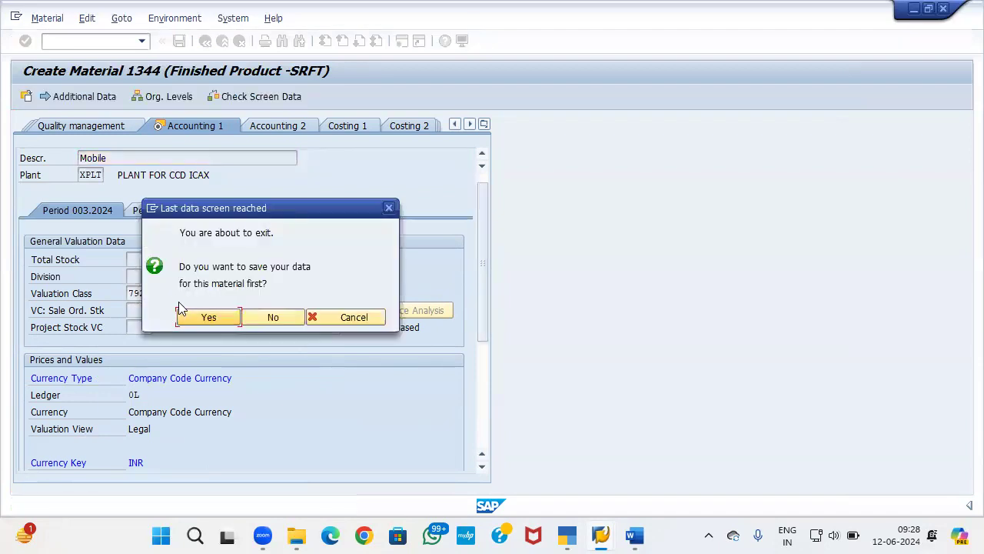
click(198, 321)
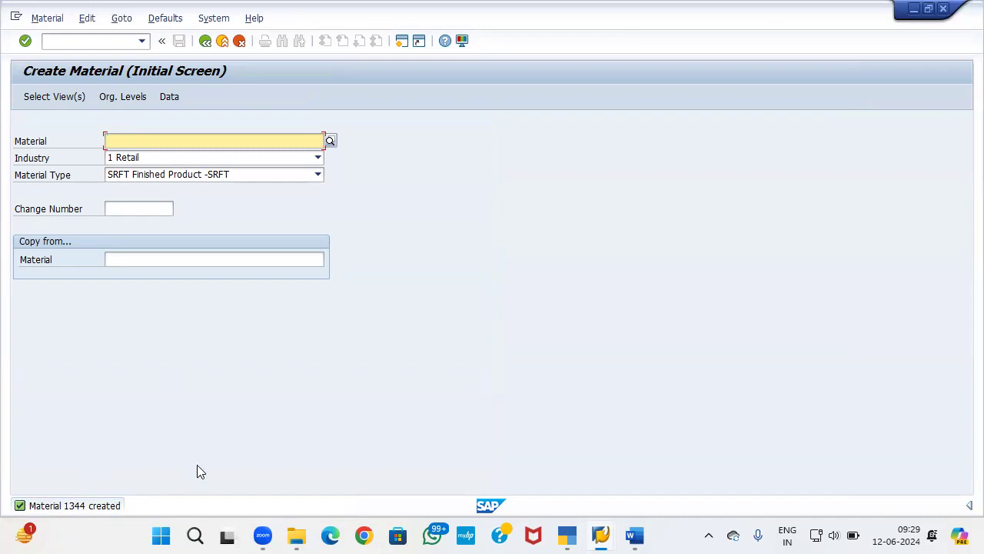
Launch Excel and create a blank workbook
key(super+r)
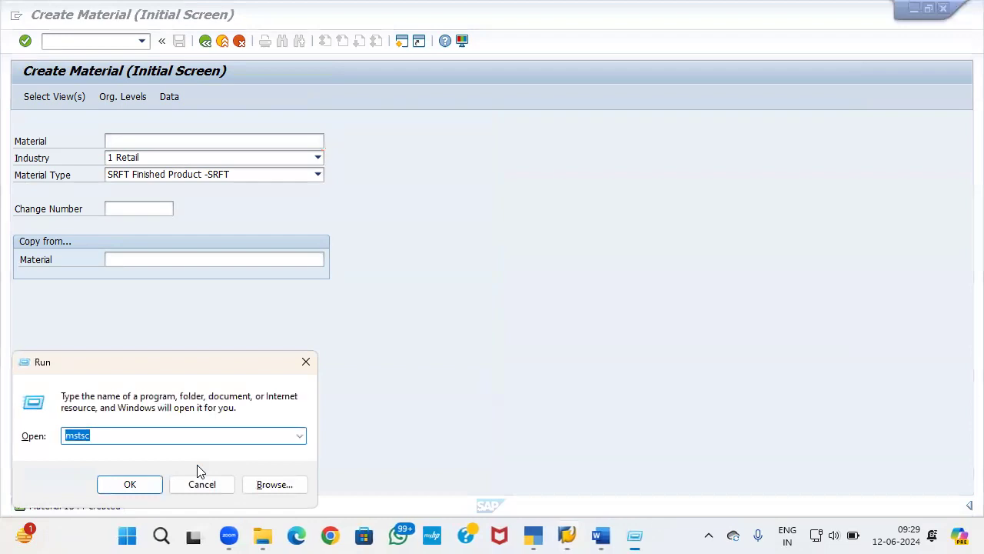
text(excel)
key(Return)
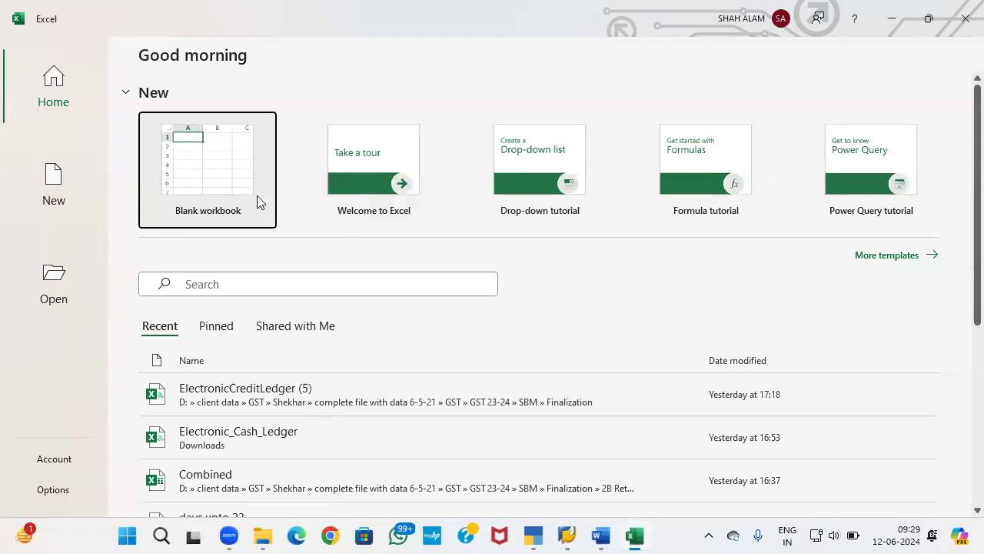
click(257, 202)
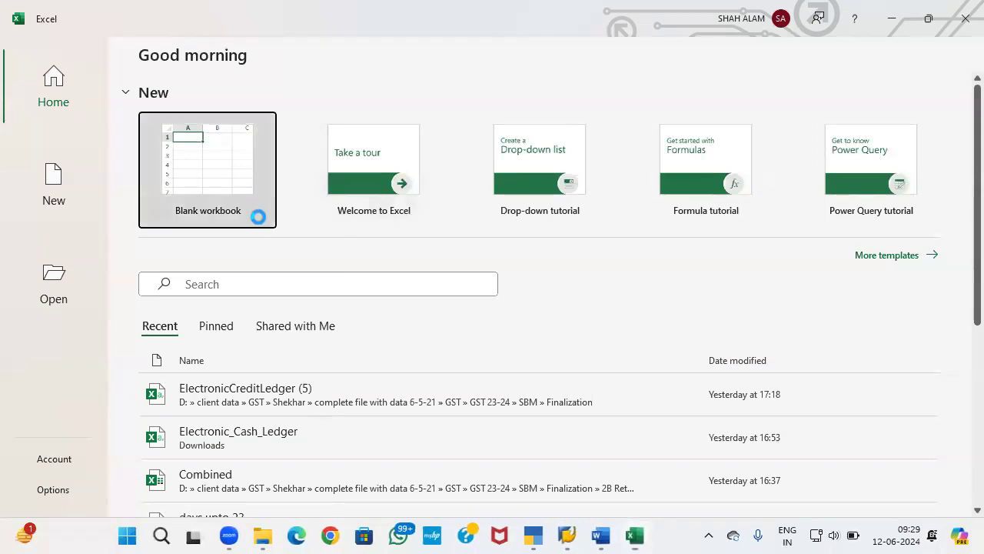
Record the new material in the sheet with Mobile in cell C3 and its number 1344 in cell D3
click(185, 224)
text(1344)
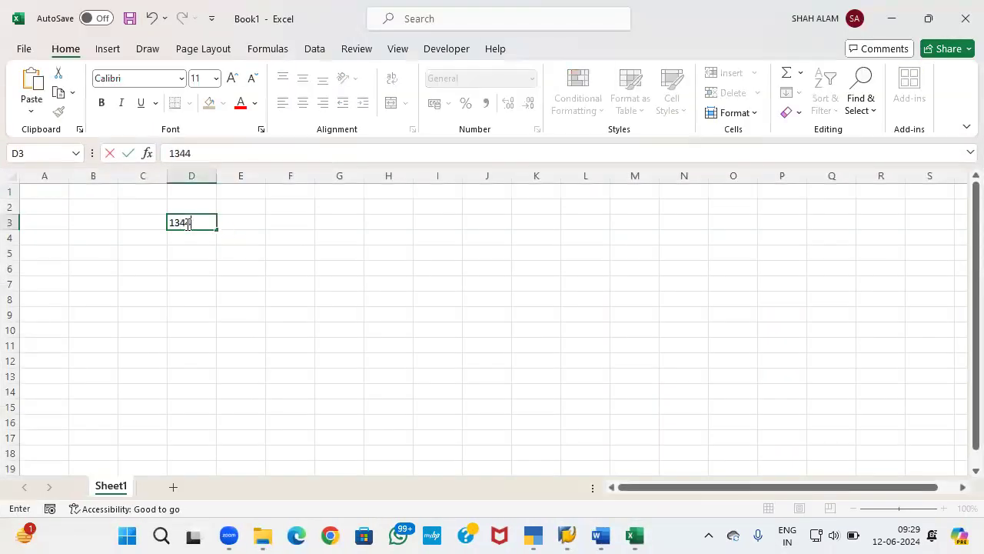
key(Left)
text(Mobile)
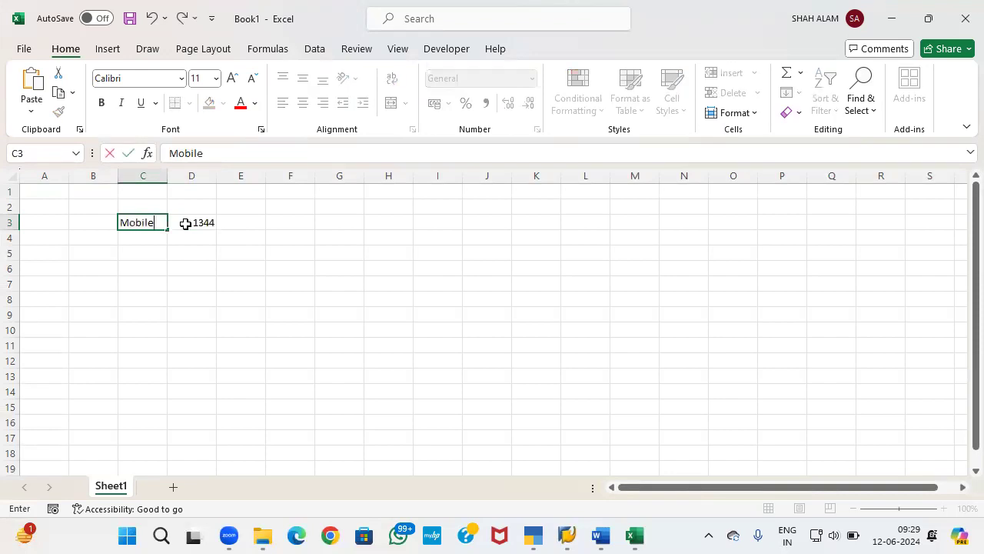
key(Return)
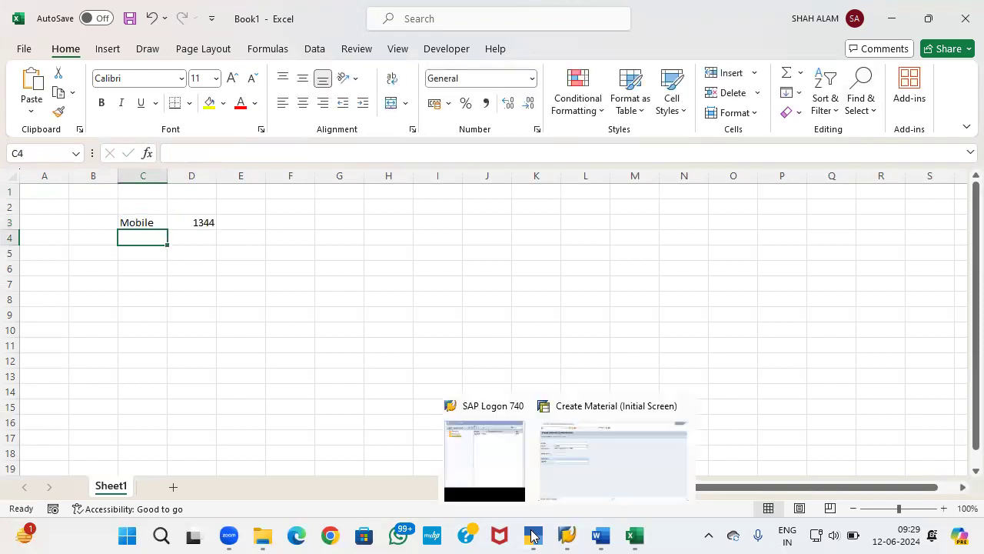
Switch to SAP, leave the material creation screen and try to open transaction MM60
mouse_move(574, 534)
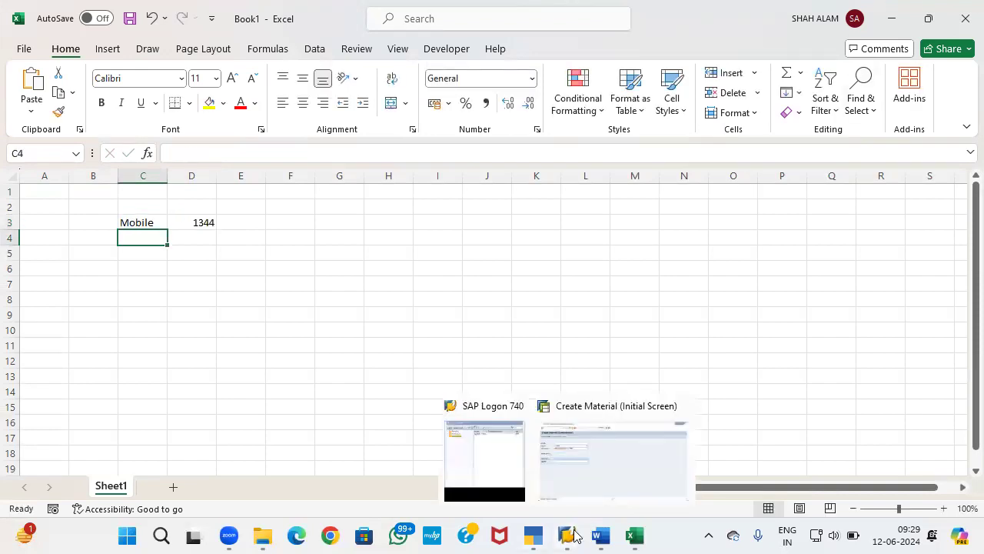
click(583, 476)
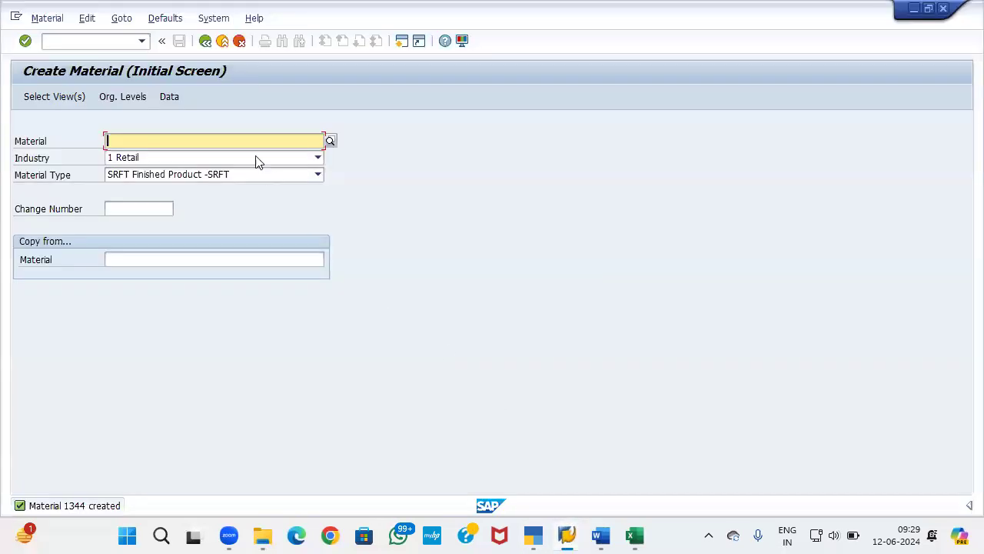
click(103, 47)
text(/nmm60)
key(Return)
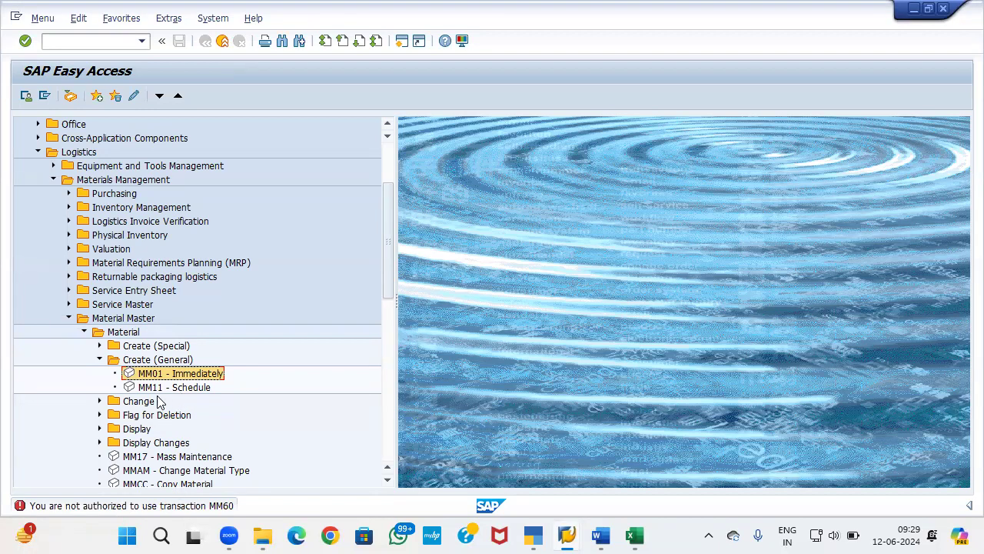
Open ME21N - Vendor/Supplying Plant Known from the purchase order creation functions under Materials Management, Purchasing
click(68, 318)
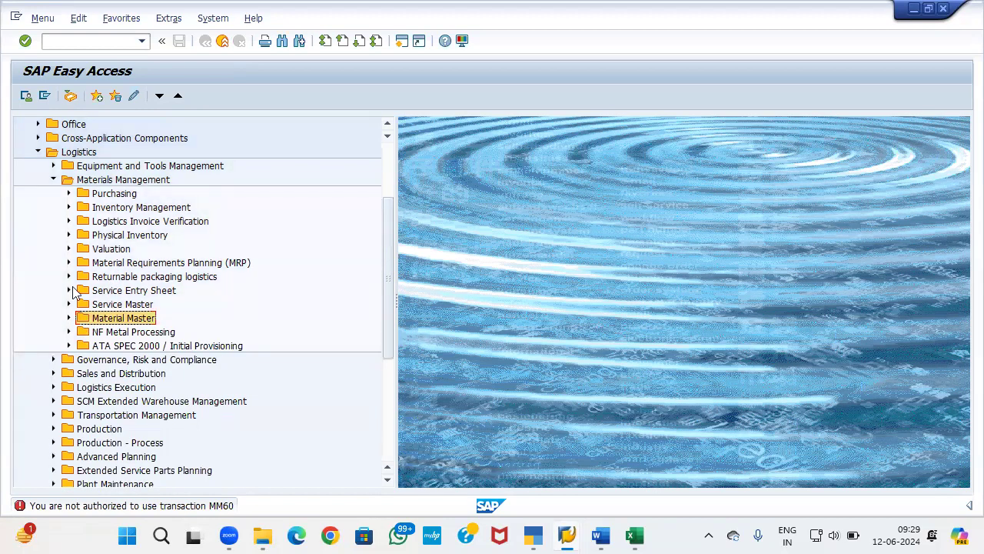
click(67, 194)
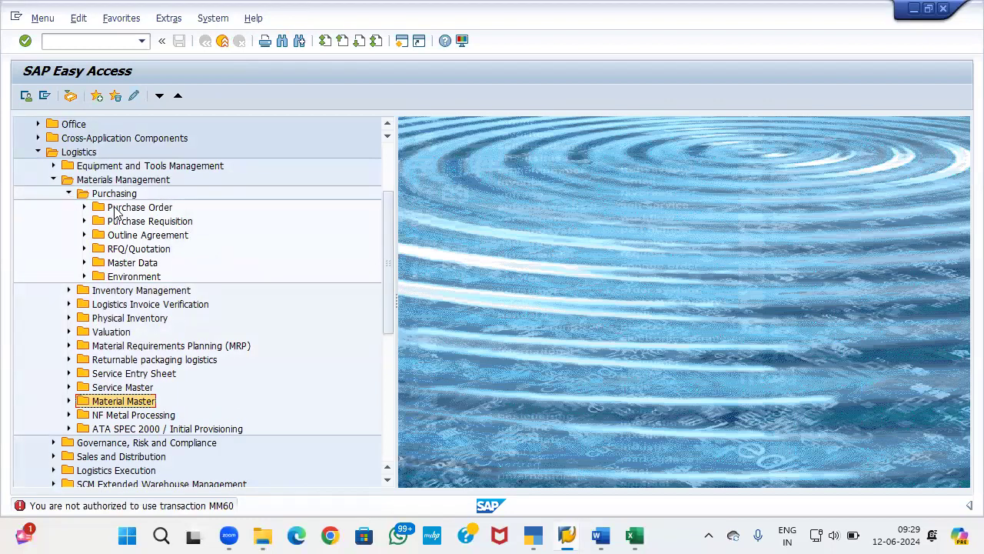
click(85, 207)
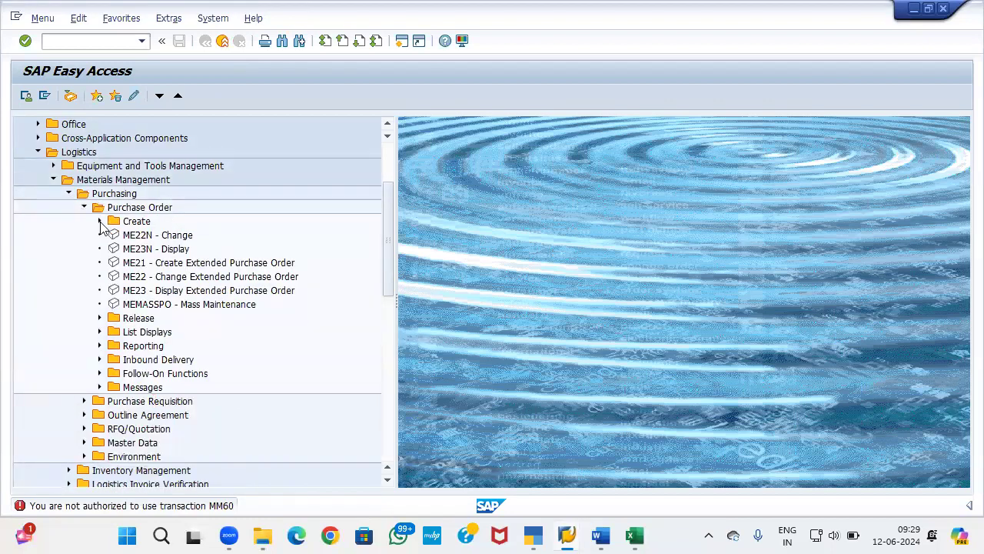
click(100, 222)
click(144, 237)
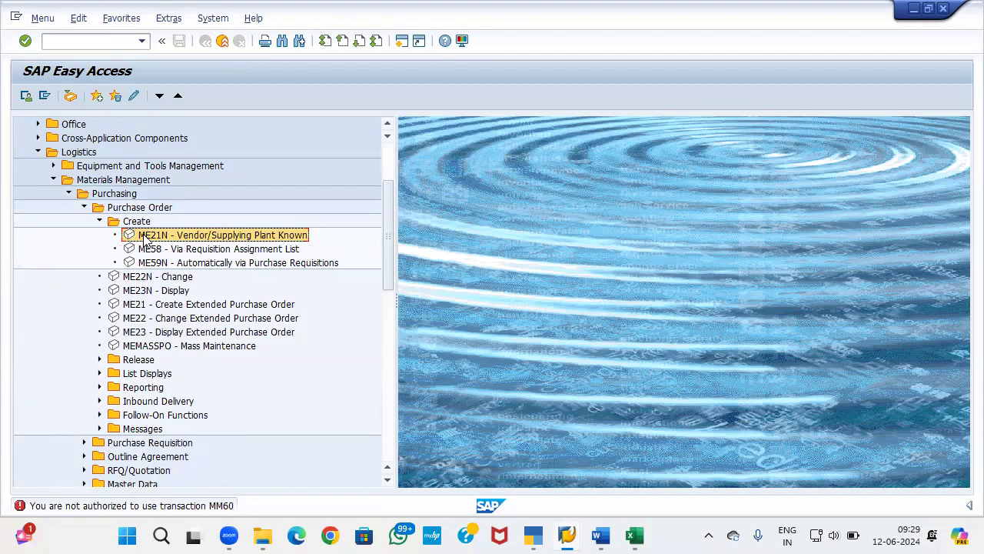
double_click(154, 238)
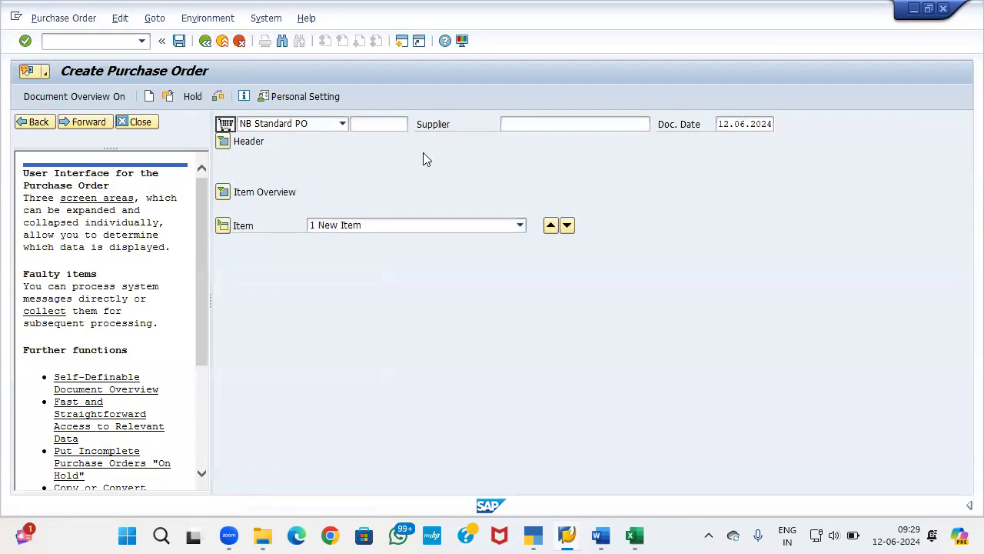
Enter the suggested supplier number for vendor FI-MM in the standard purchase order
click(537, 124)
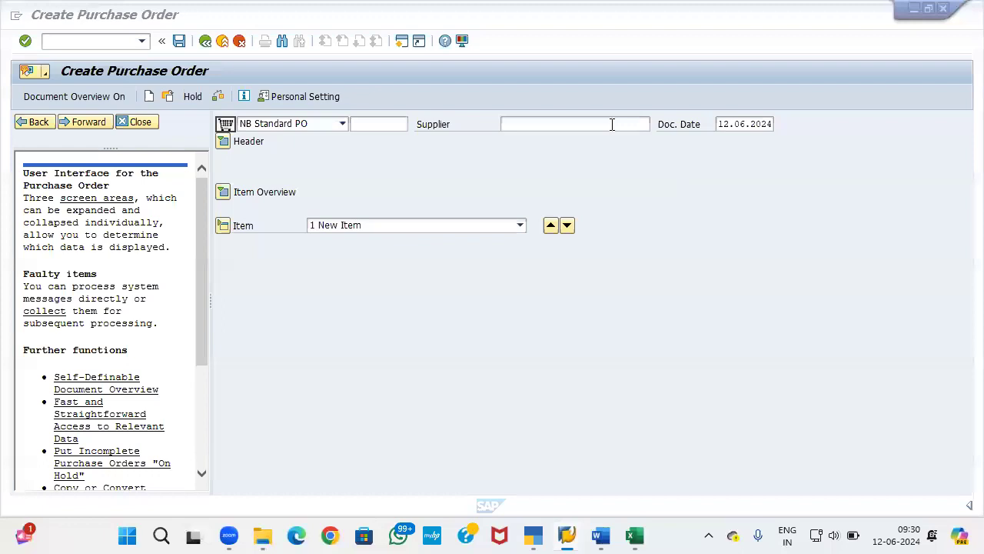
click(612, 124)
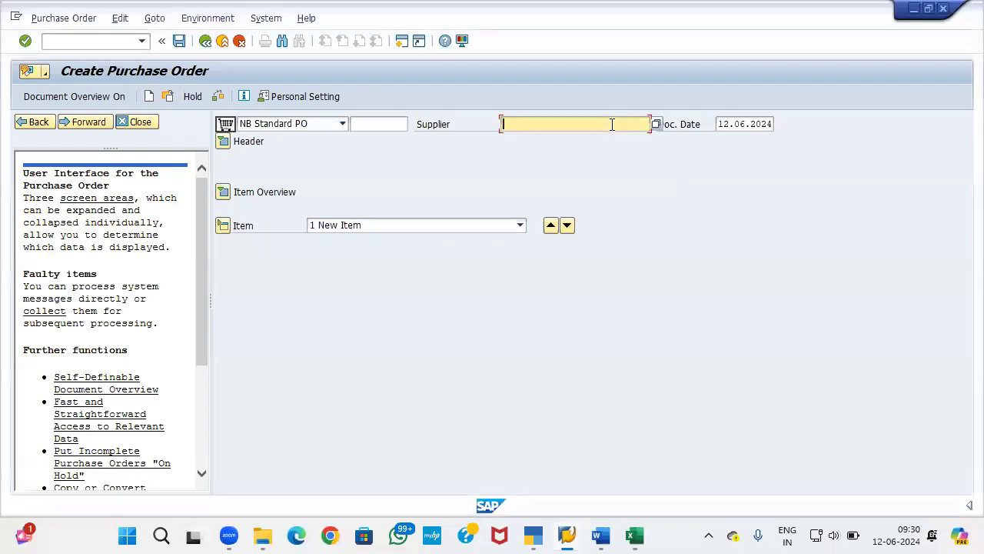
text(2)
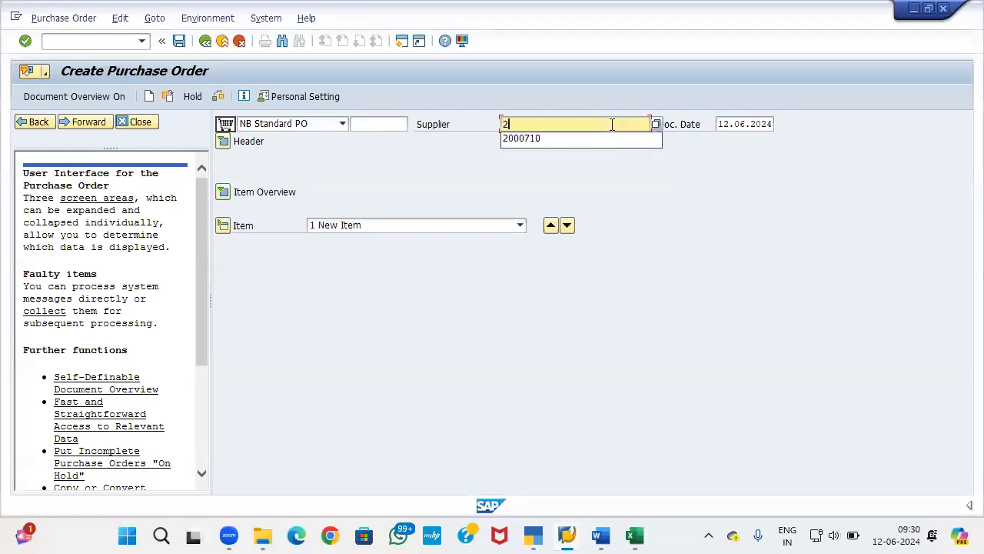
key(Down)
key(Return)
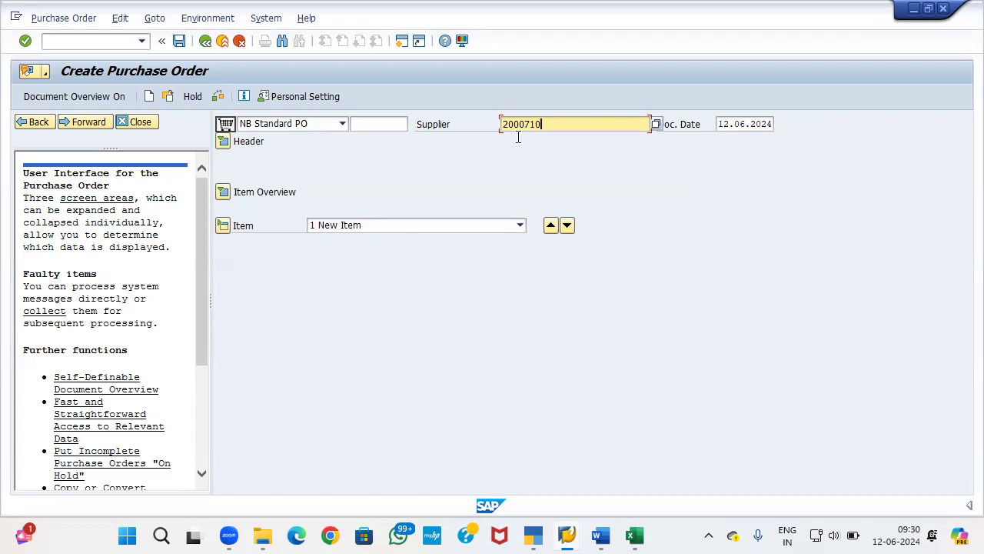
Set the header's organizational data to purchasing organization XPO, purchasing group XPG and company code ICAX
click(223, 142)
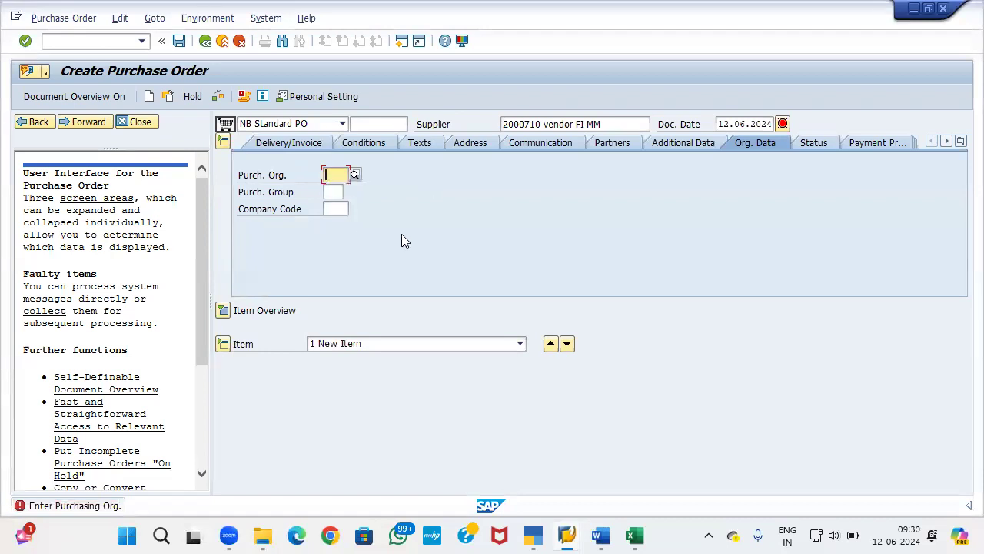
text(xpo)
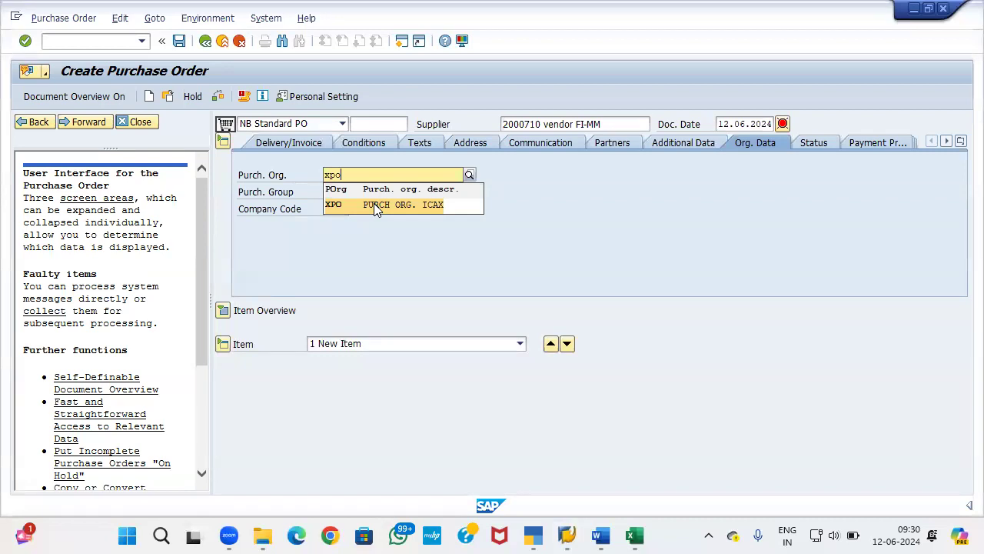
click(377, 206)
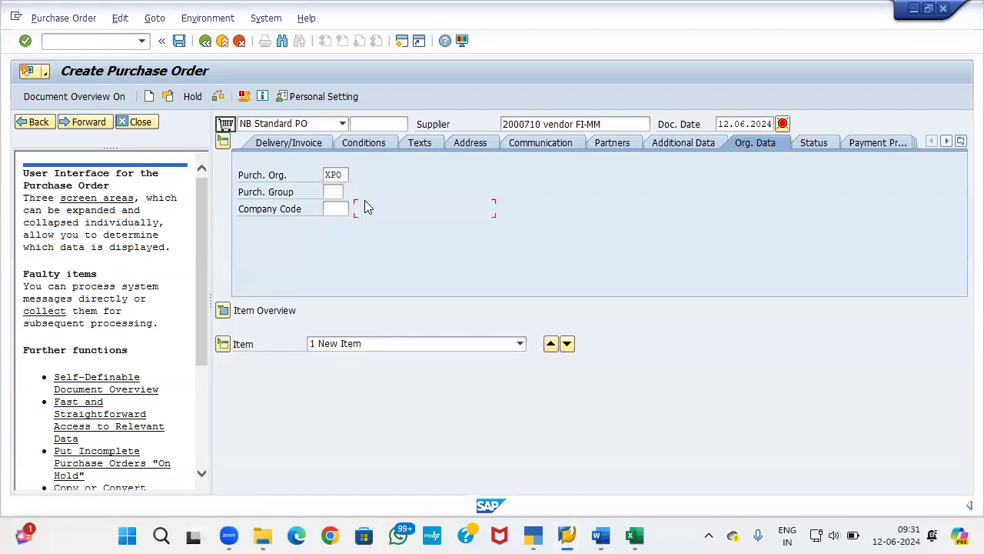
click(333, 192)
text(xpg)
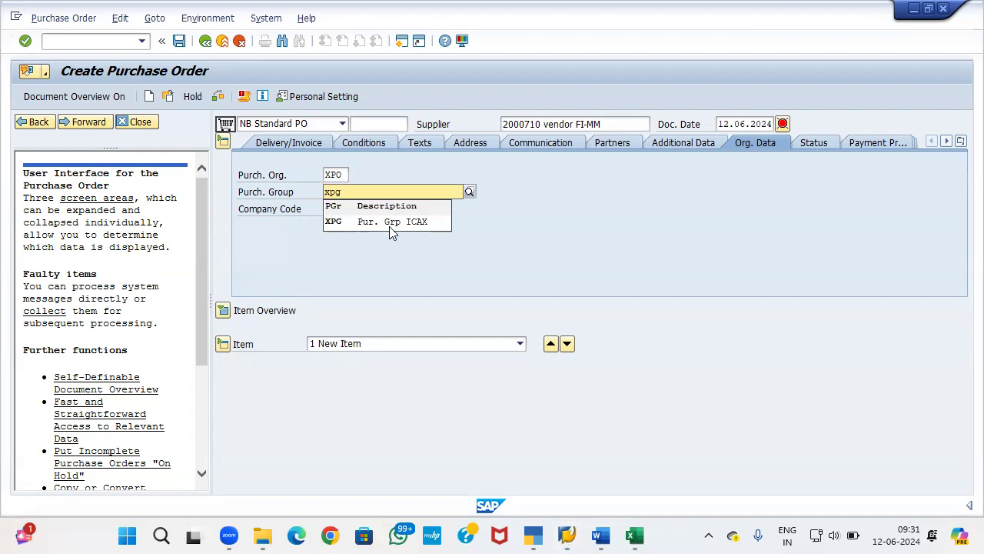
click(390, 223)
click(343, 209)
text(icax)
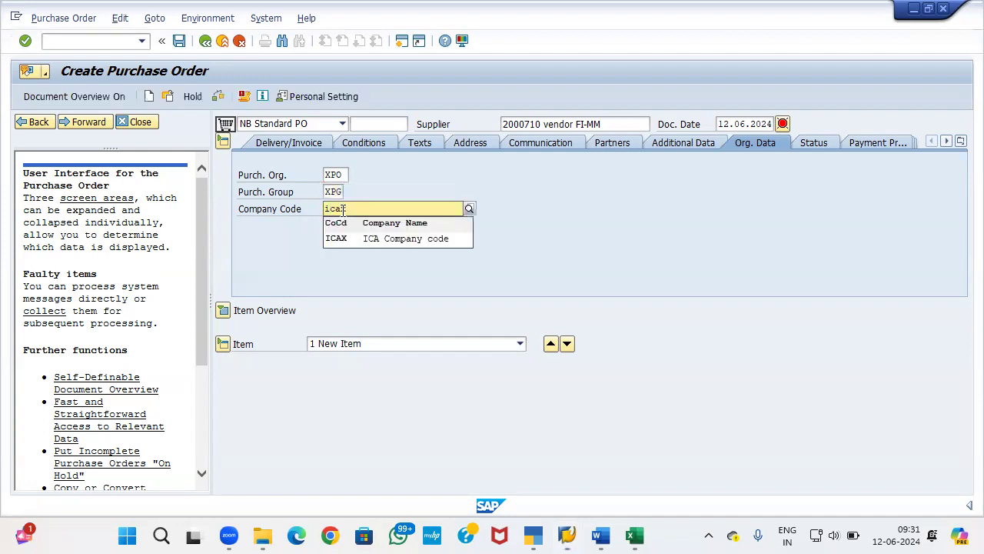
key(Return)
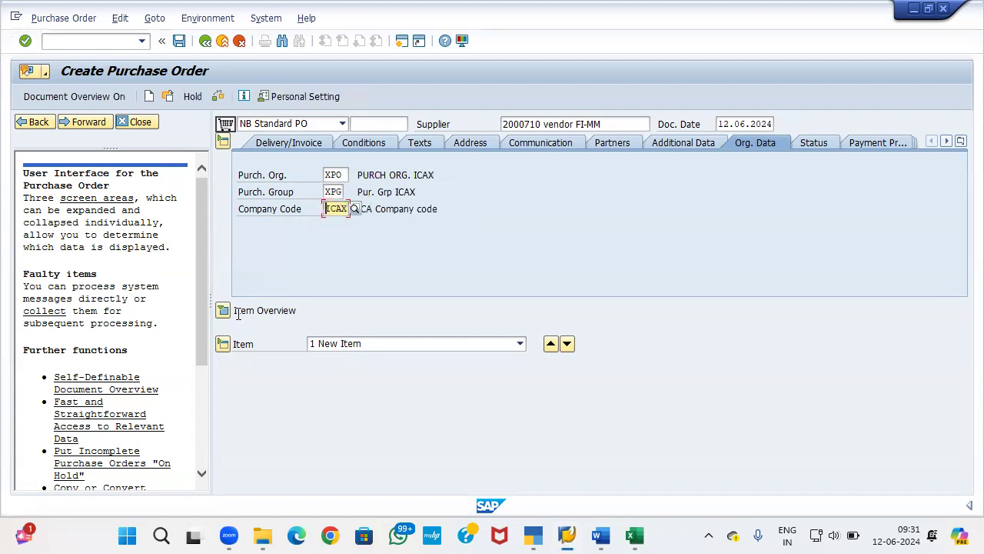
Add the first order item for the material number noted in Excel, 1344, with quantity 10 and net price 7000 INR
click(222, 310)
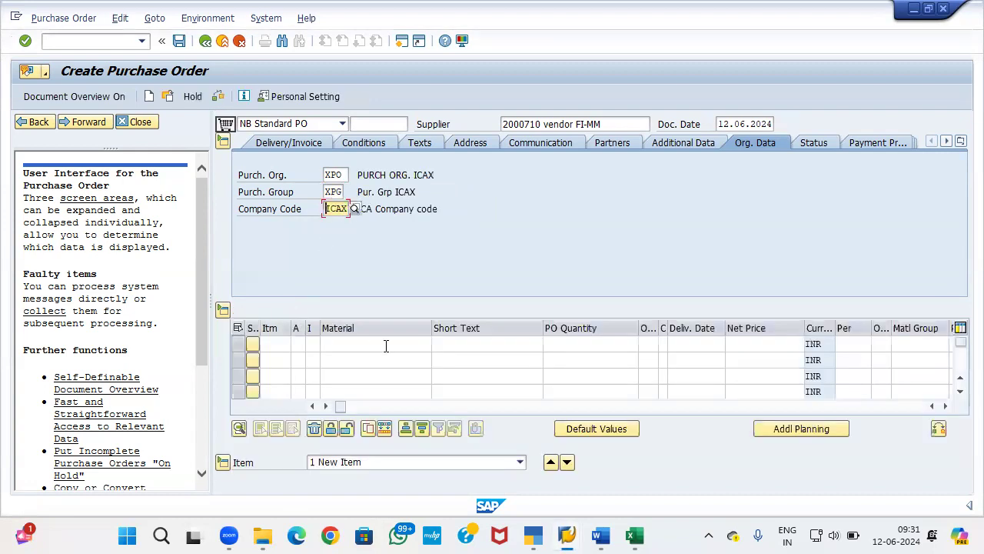
click(377, 346)
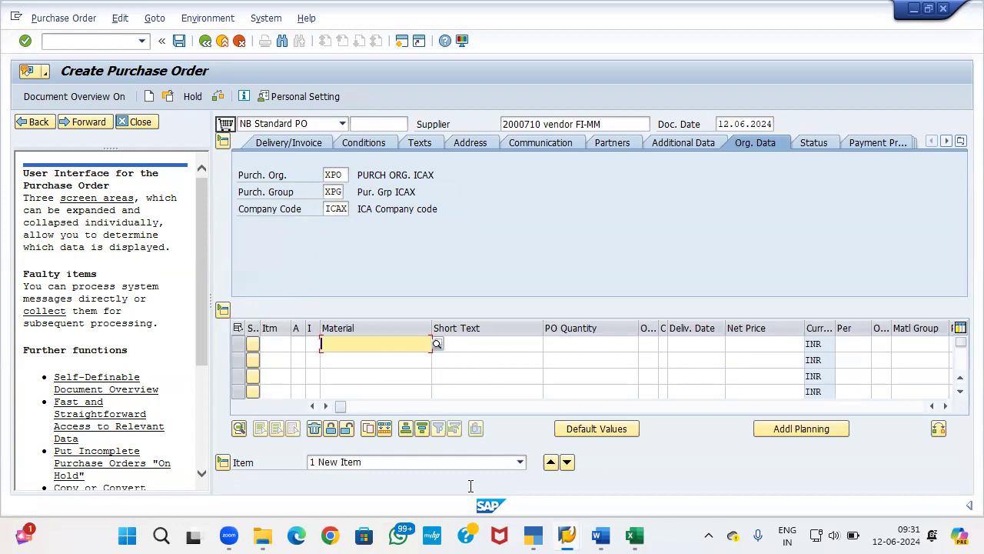
click(634, 536)
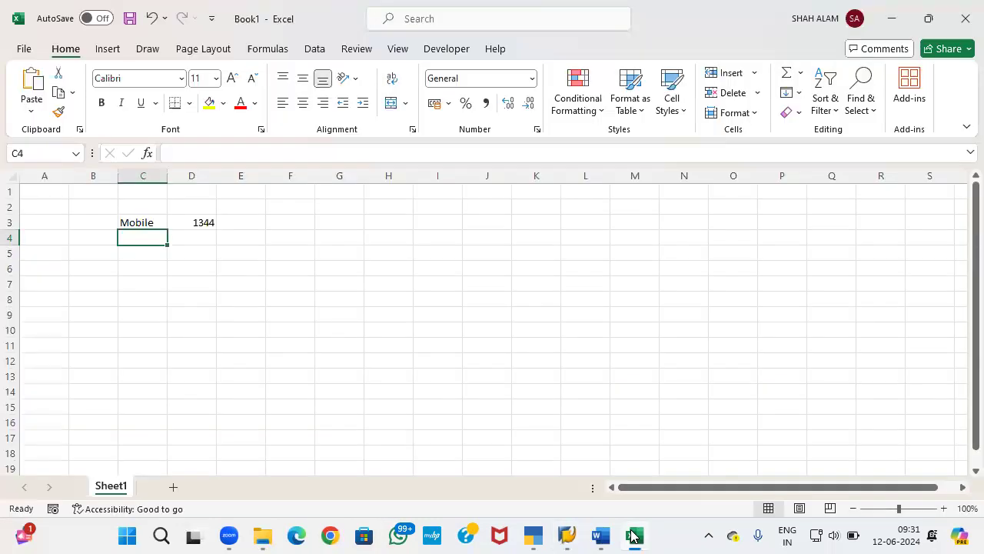
click(633, 536)
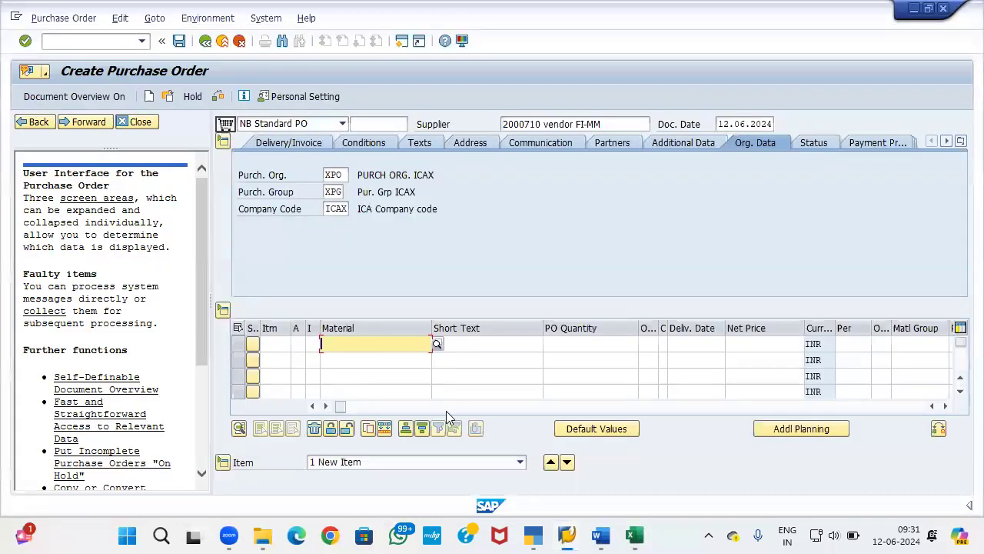
text(1344)
click(353, 372)
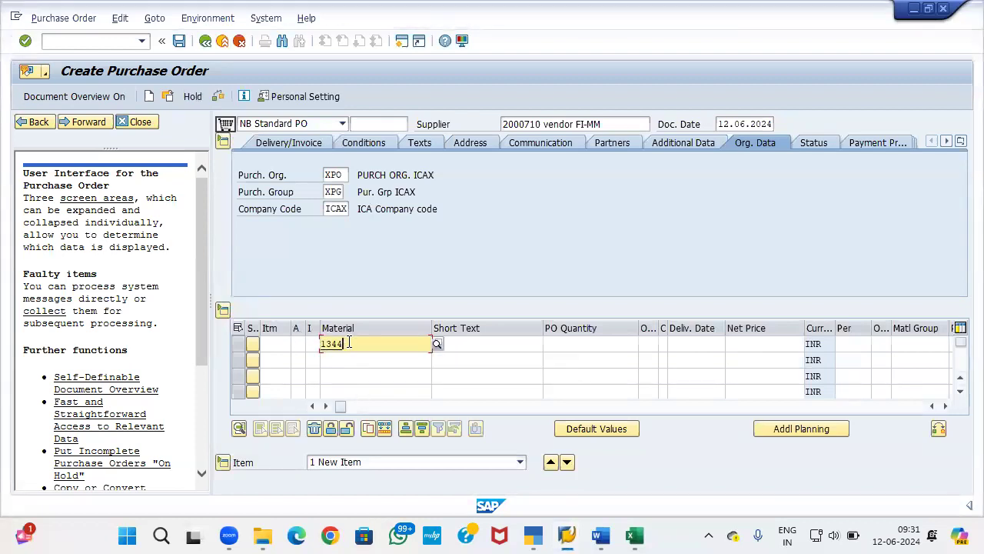
click(592, 343)
text(10)
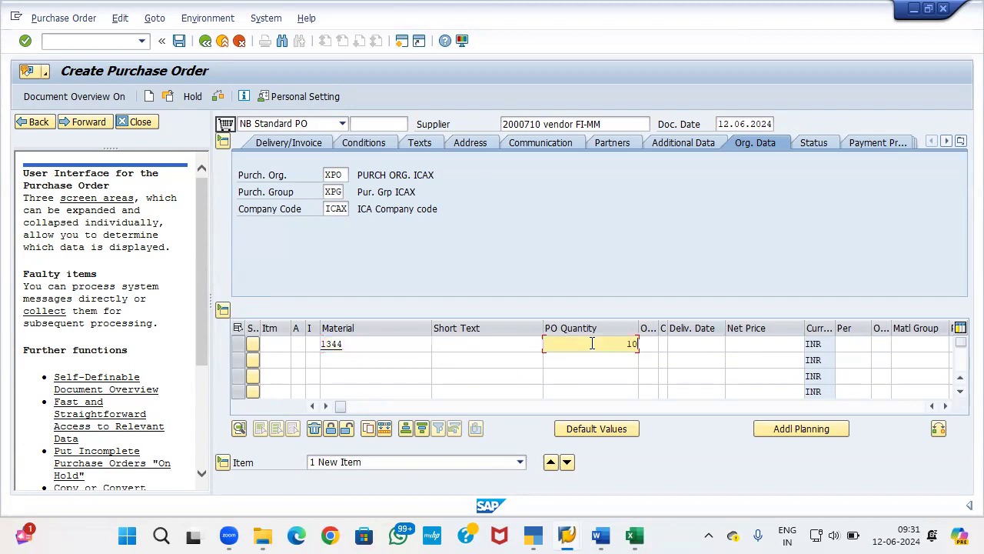
click(766, 343)
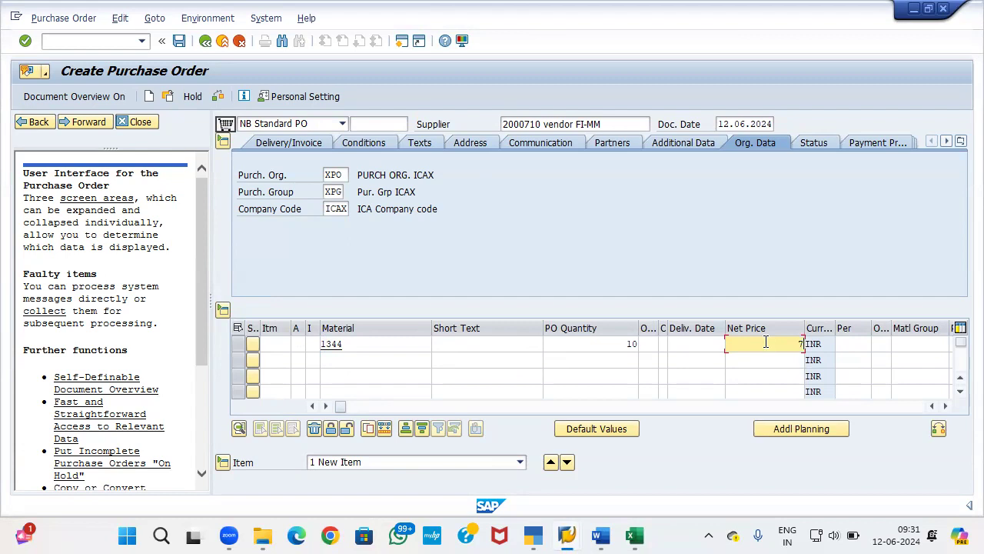
text(7000)
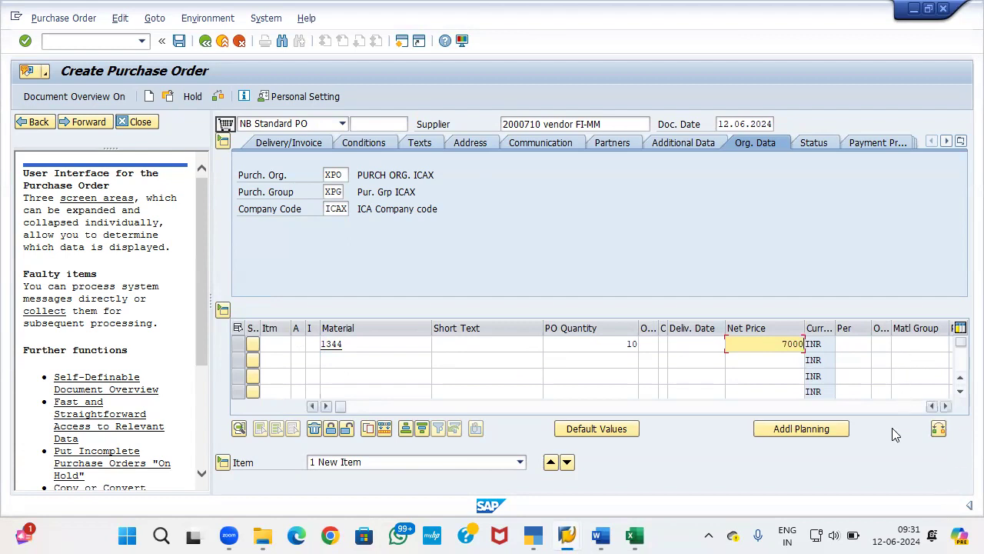
key(Return)
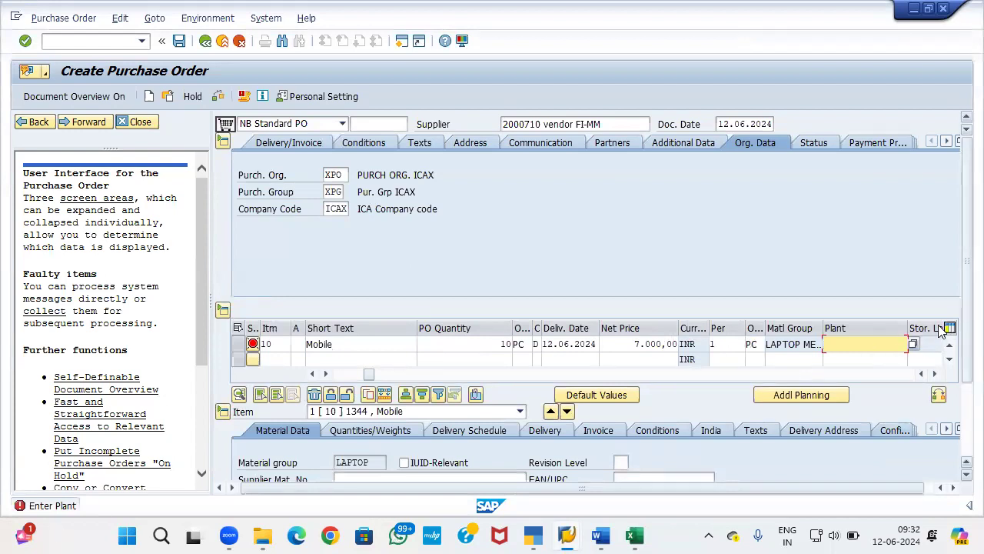
Assign plant XPLT to the Mobile item
text(x)
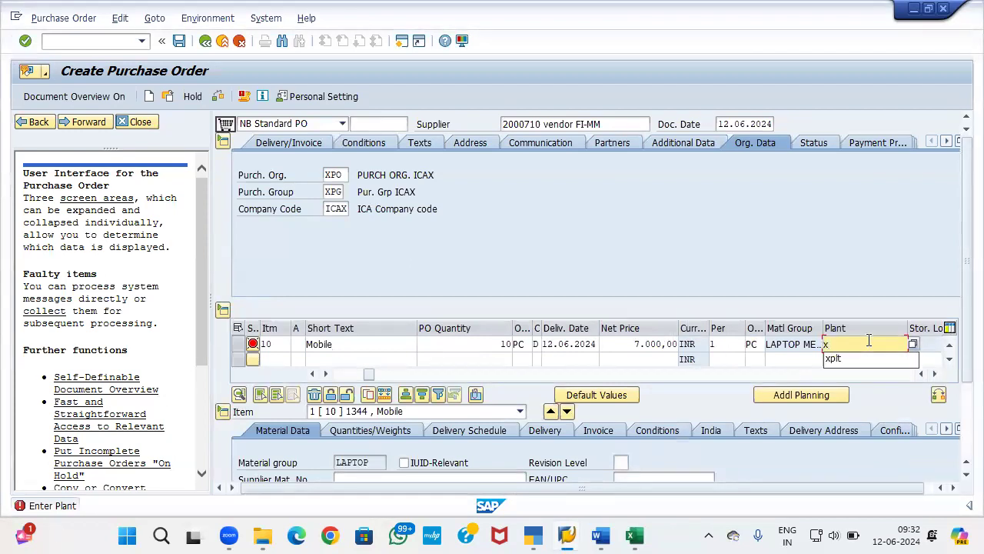
key(Down)
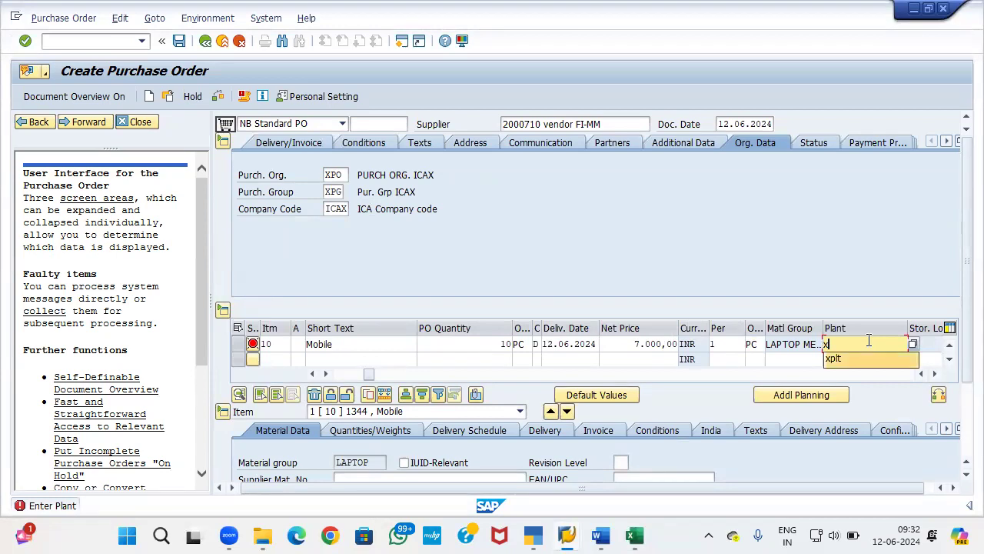
key(Return)
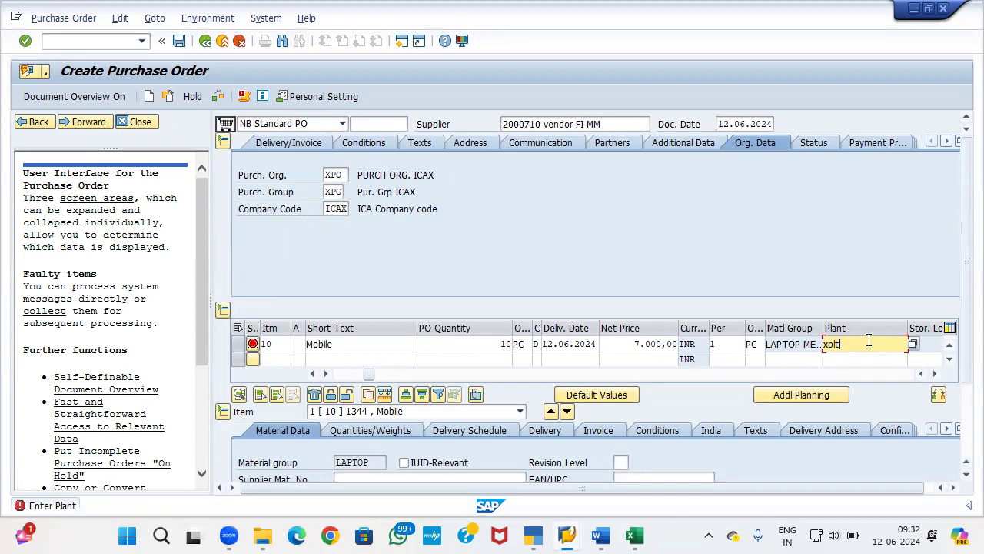
key(Return)
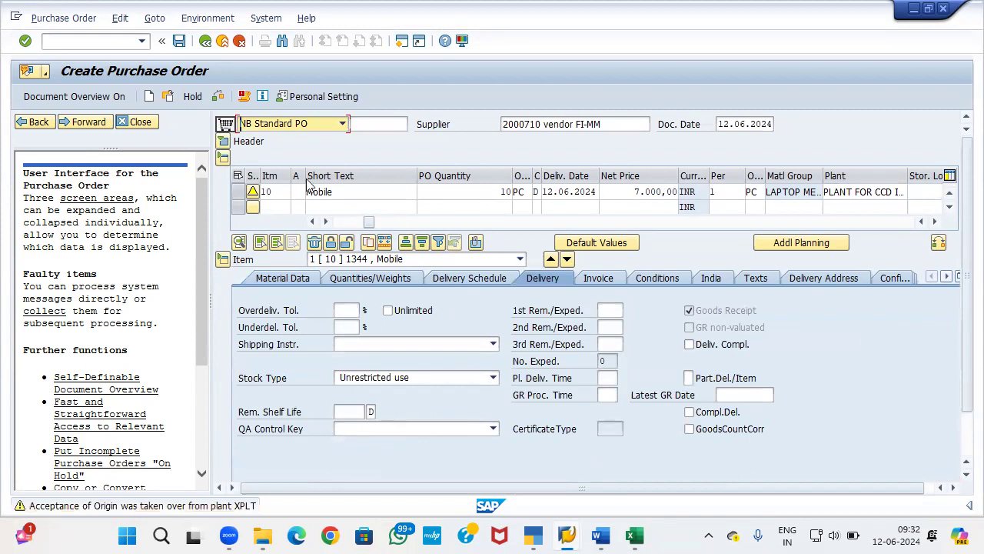
Save the purchase order, accepting the warnings about procurement type and delivery date
click(180, 42)
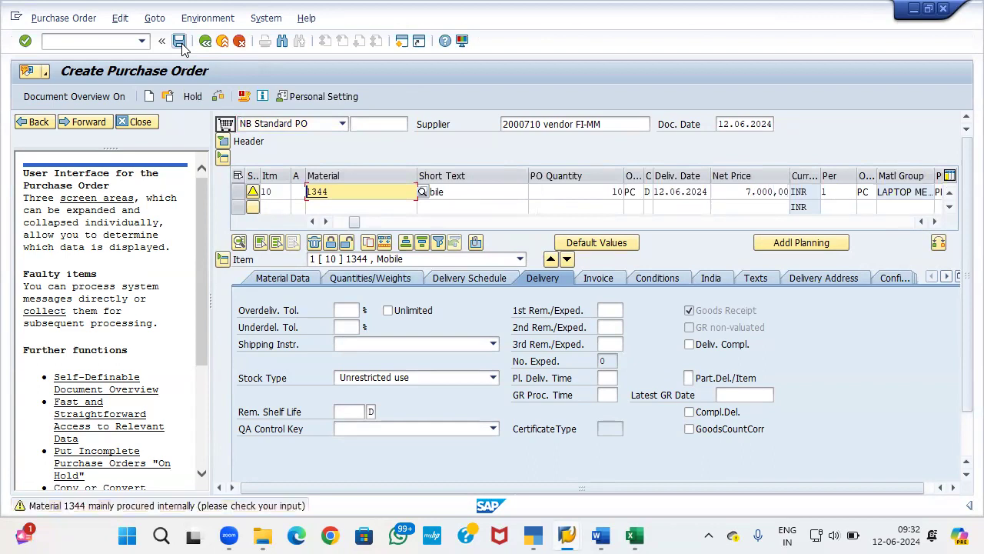
click(182, 45)
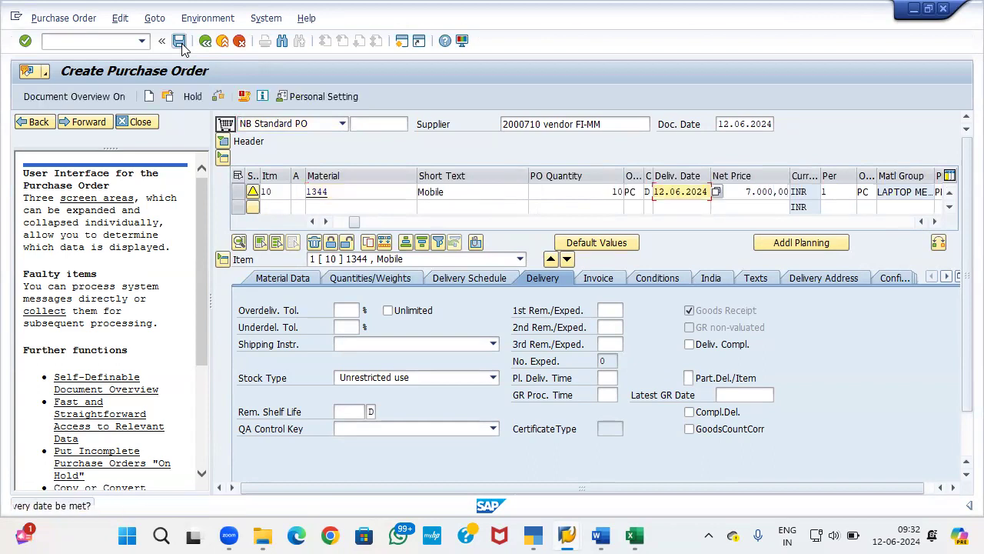
click(182, 46)
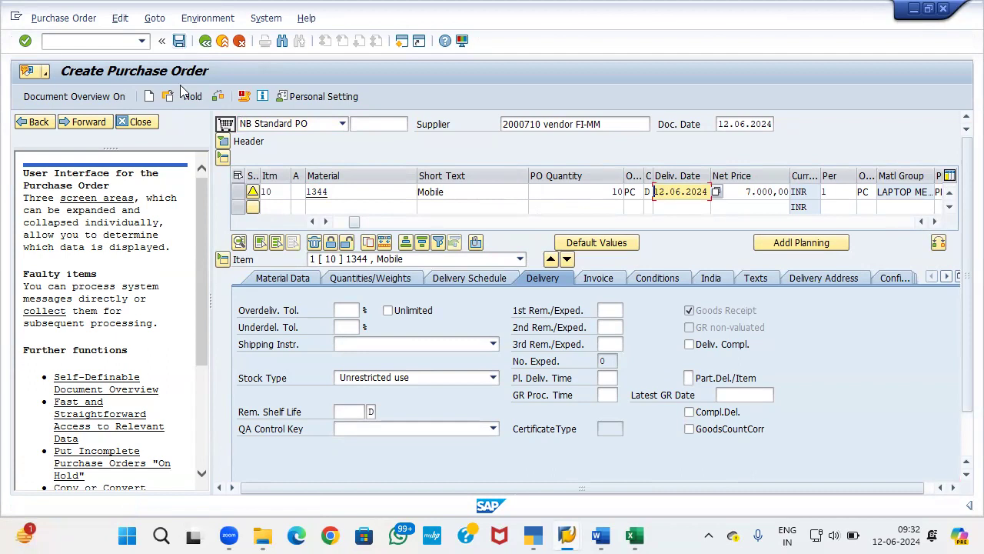
click(179, 40)
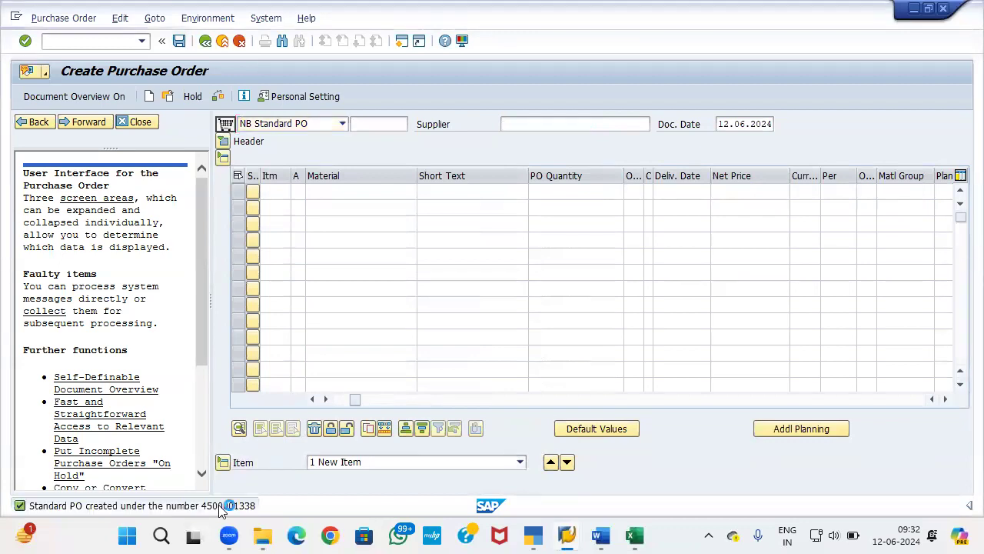
Copy the new purchase order's number from SAP's message details into cell D4 of the Excel sheet
double_click(227, 506)
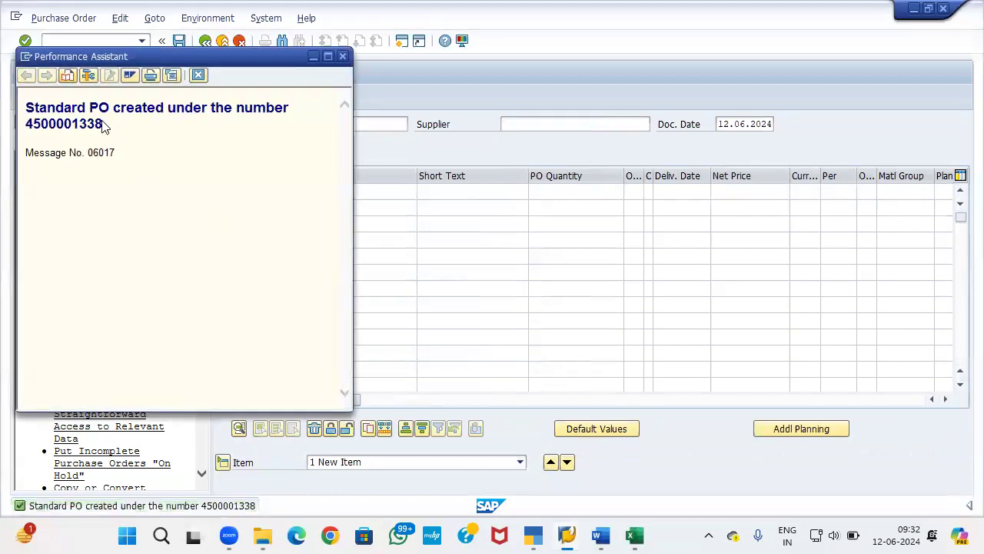
drag(103, 125, 29, 134)
key(ctrl+c)
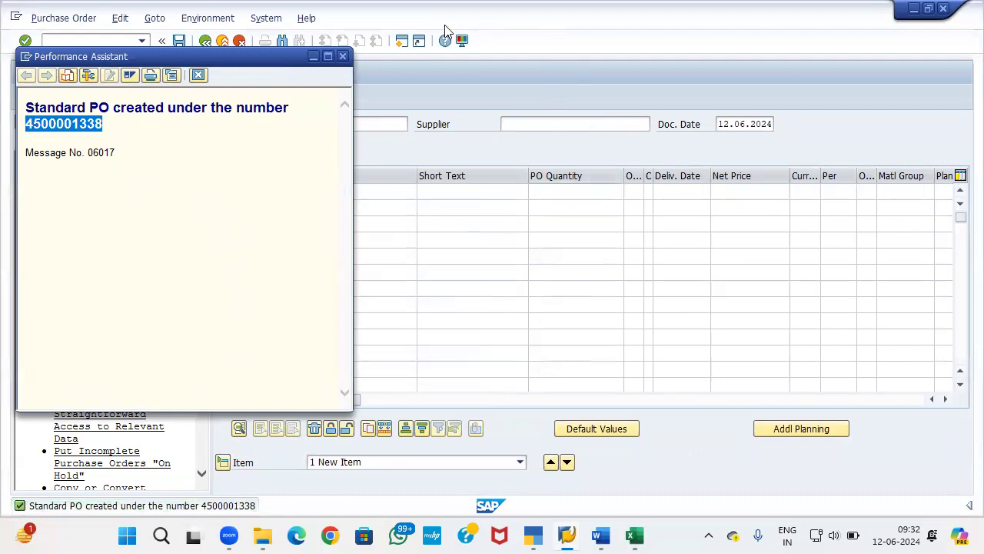
click(648, 536)
click(203, 250)
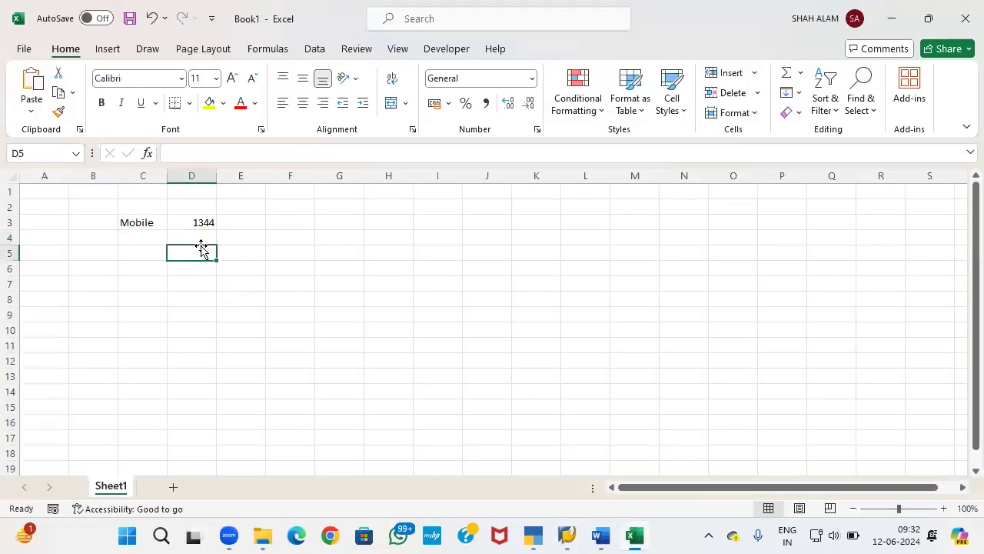
click(201, 239)
key(ctrl+v)
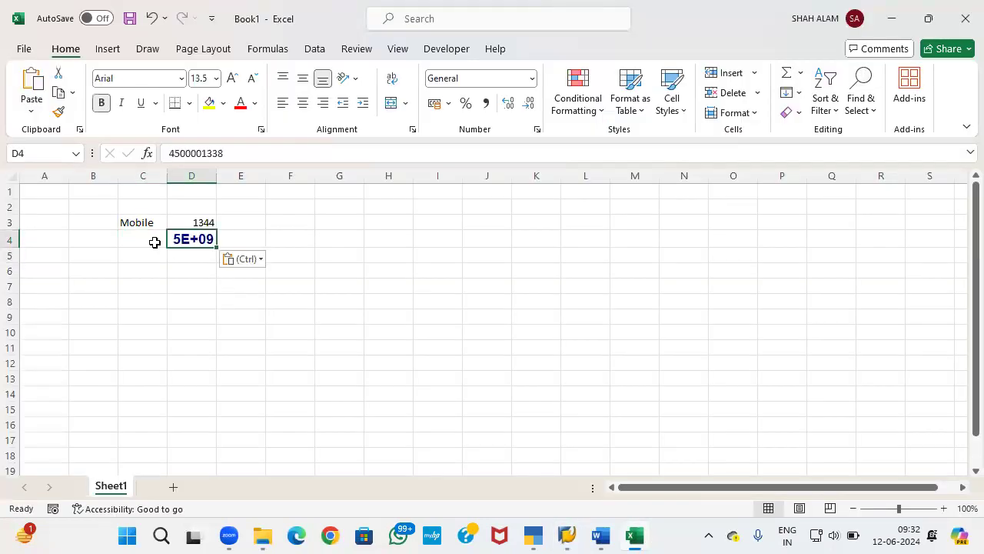
Widen column D so the order number fits and label it PO in cell C4
drag(216, 177, 297, 177)
click(146, 242)
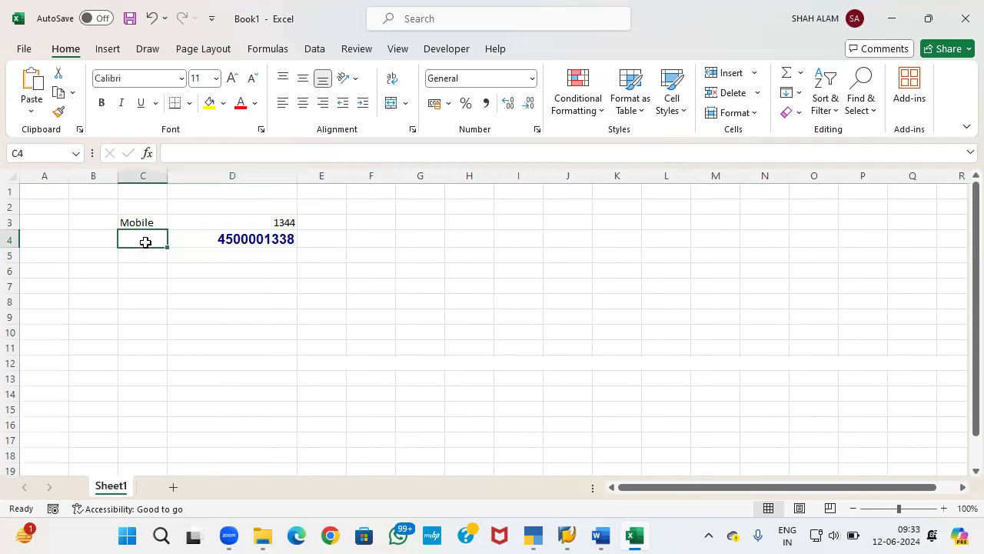
text(PO)
key(Return)
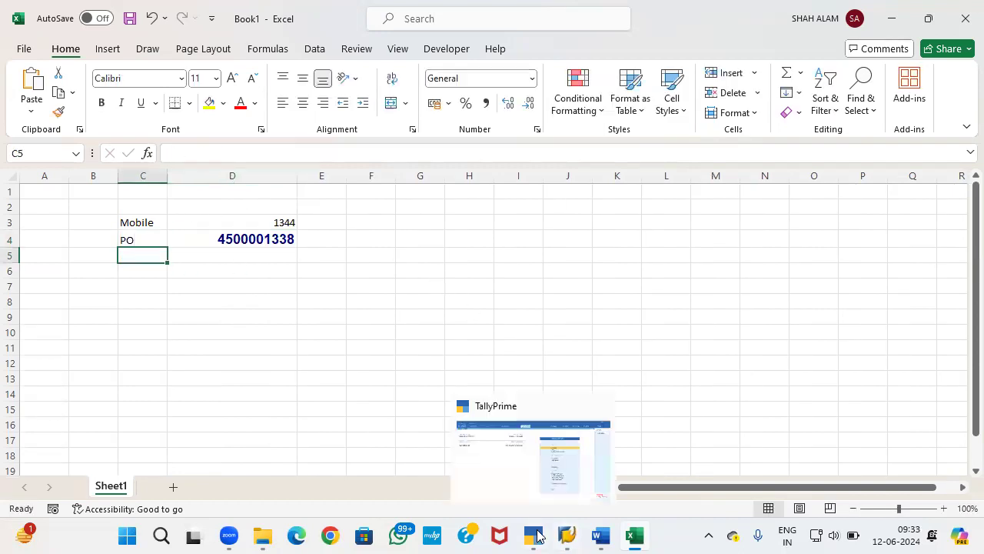
Return to SAP, leave purchase order creation, view the saved order with ME23N, and exit the display
mouse_move(552, 535)
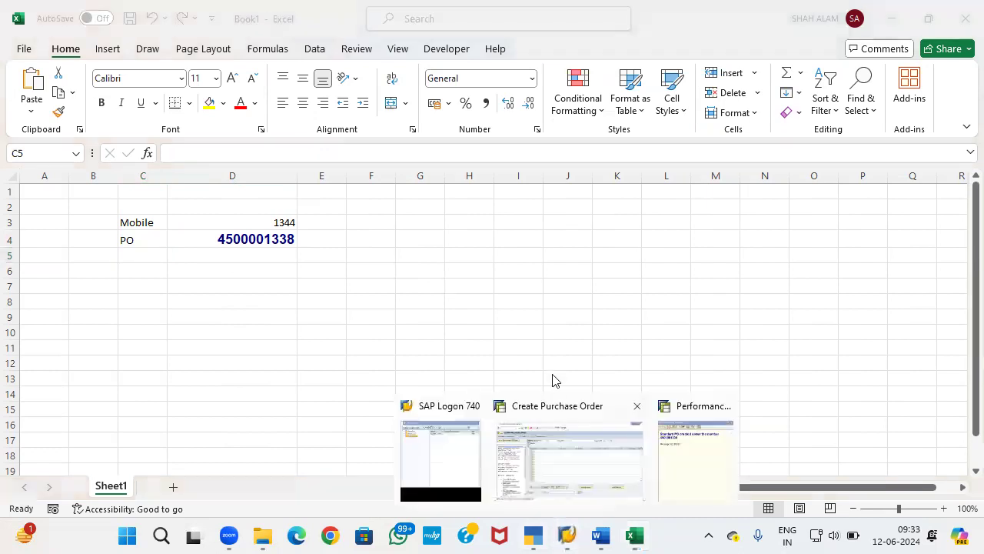
click(583, 475)
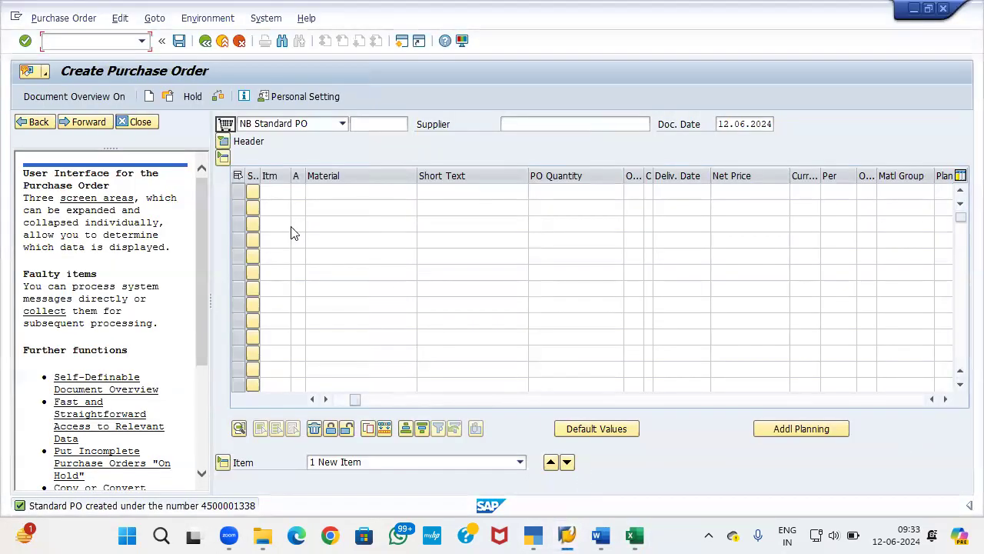
click(206, 41)
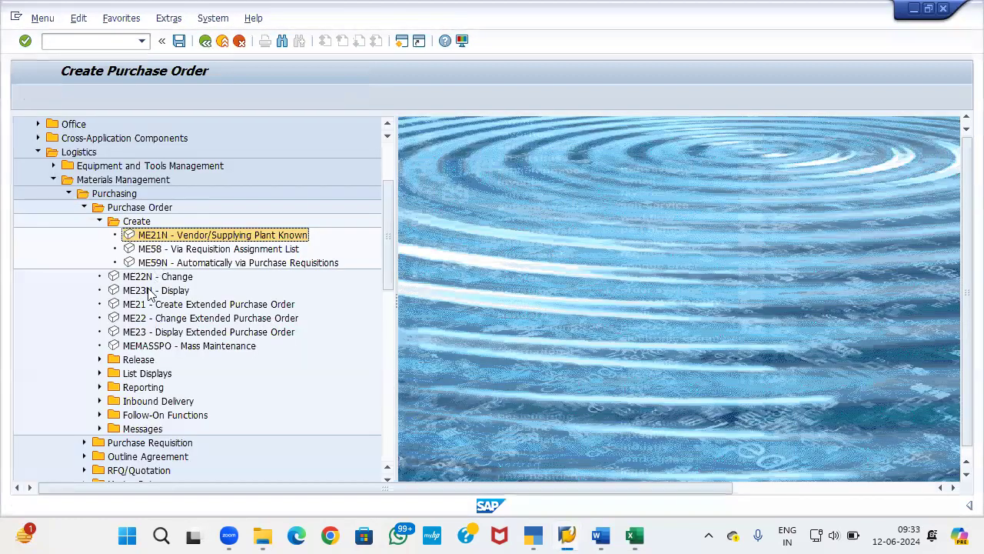
click(146, 290)
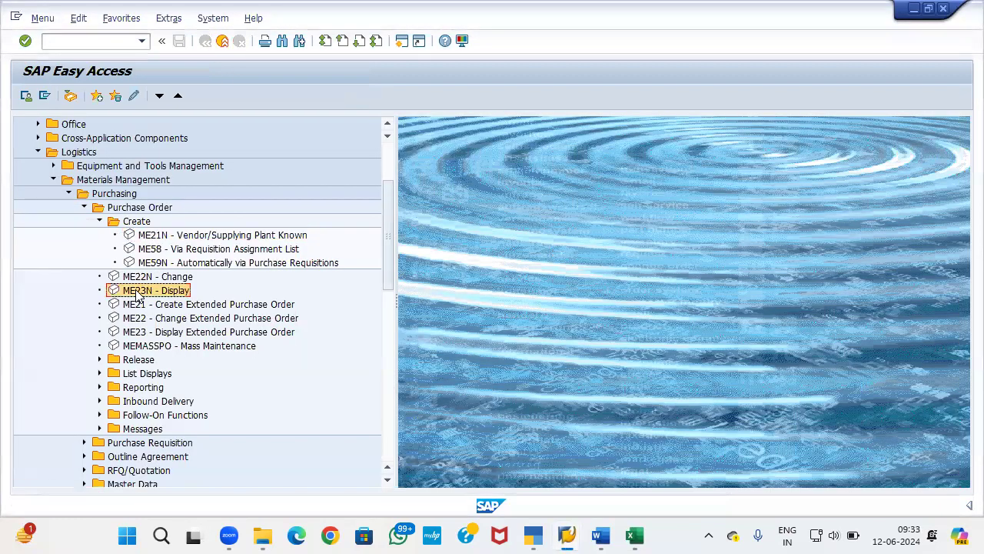
double_click(146, 290)
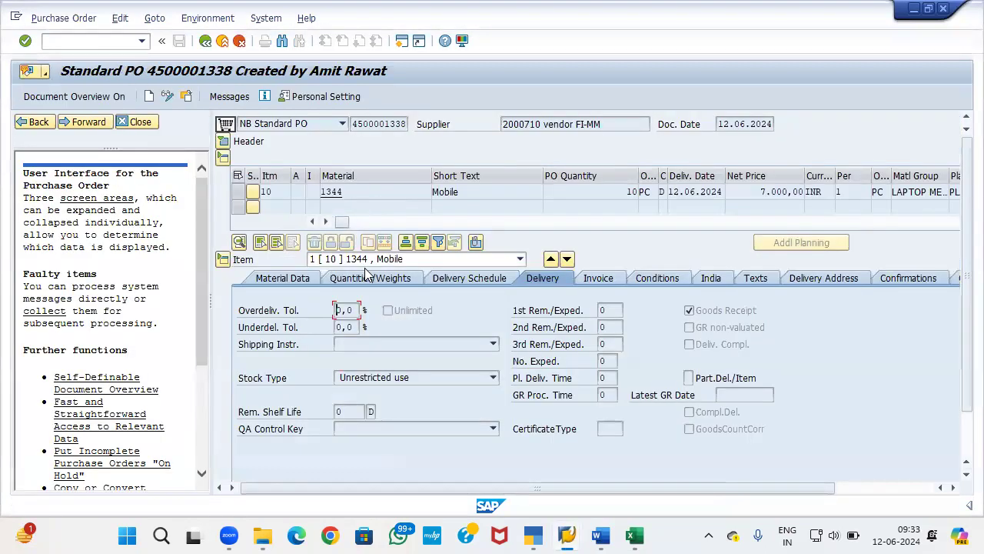
click(221, 42)
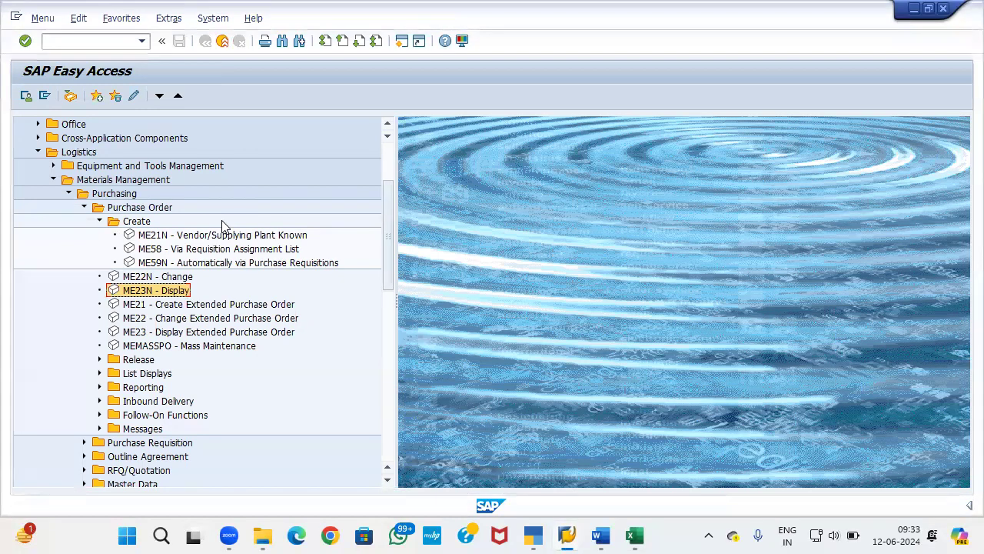
Start the MIGO goods receipt transaction from the purchase order's follow-on functions
click(99, 221)
click(85, 207)
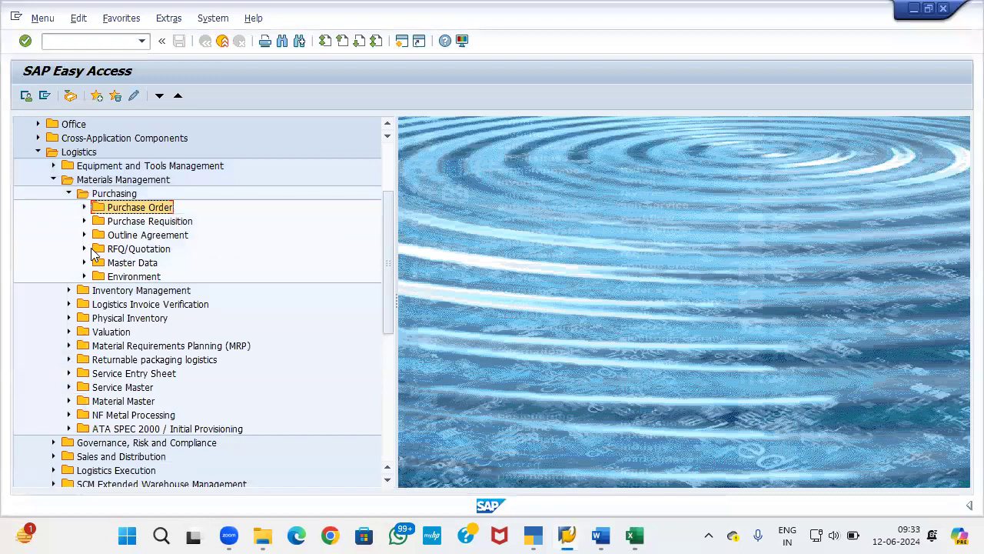
click(85, 208)
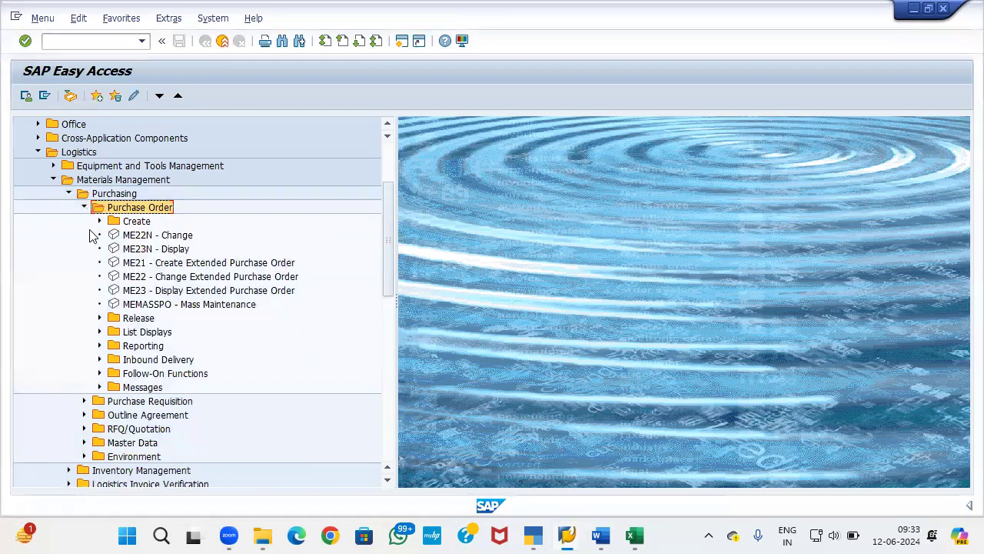
click(100, 373)
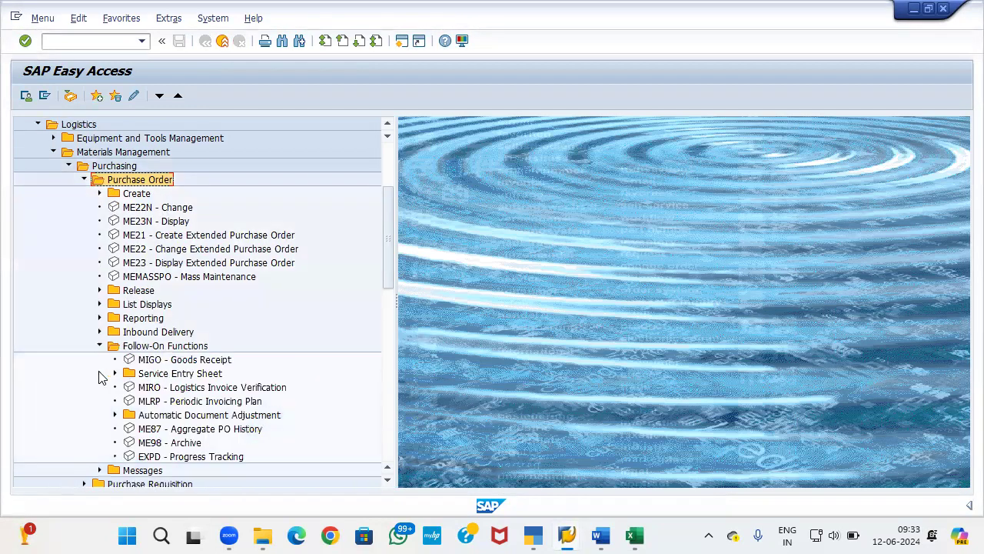
double_click(149, 360)
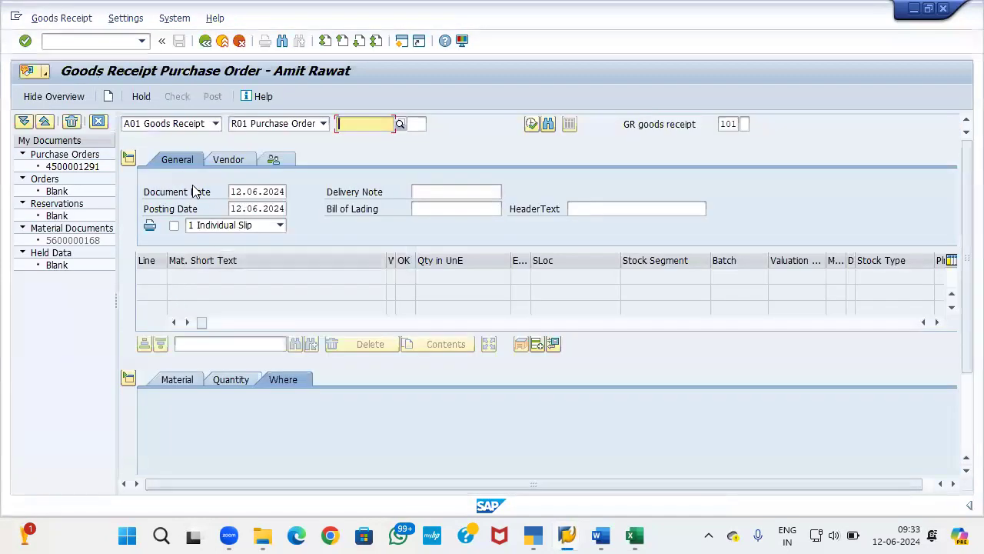
Load the copied purchase order number into the receipt, using A01 Goods Receipt with reference R01 Purchase Order
click(217, 125)
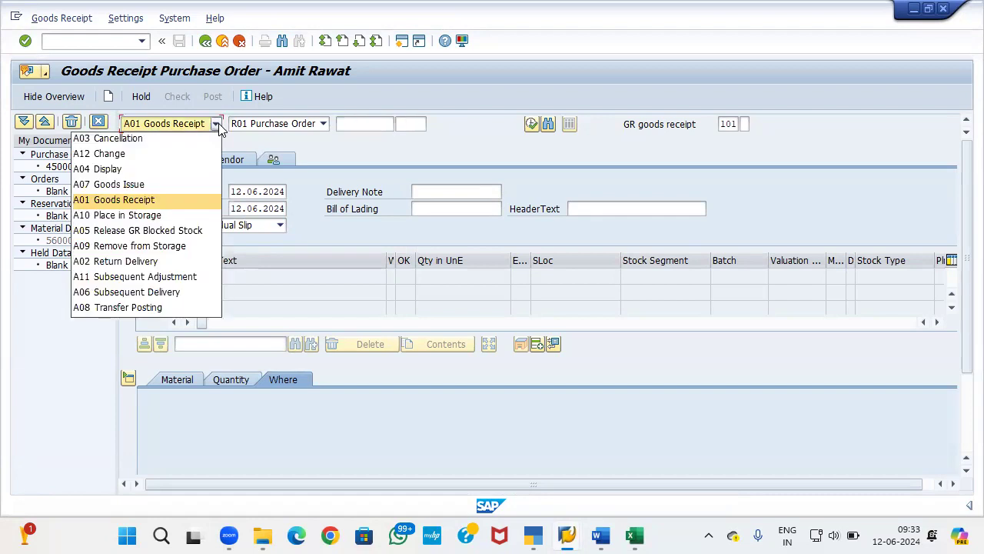
click(143, 200)
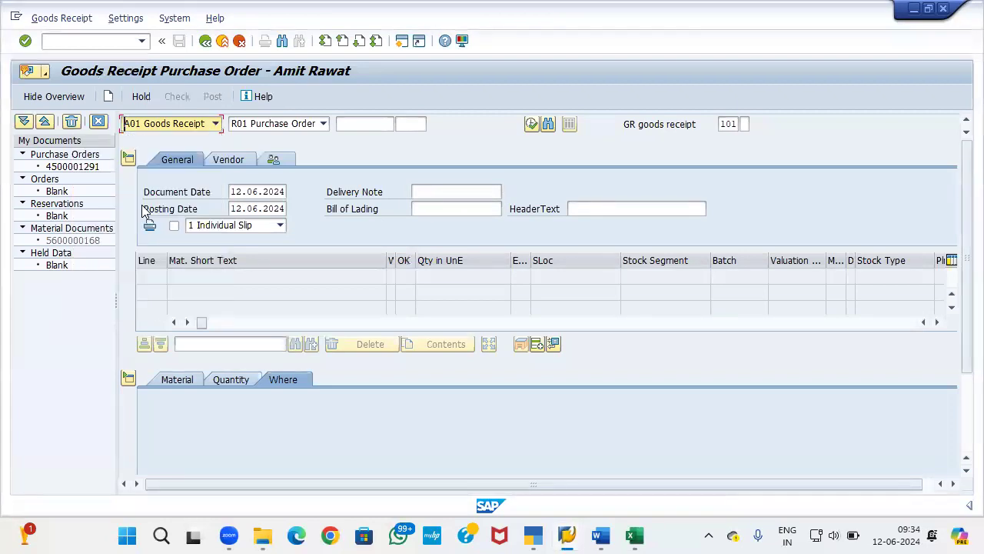
click(321, 128)
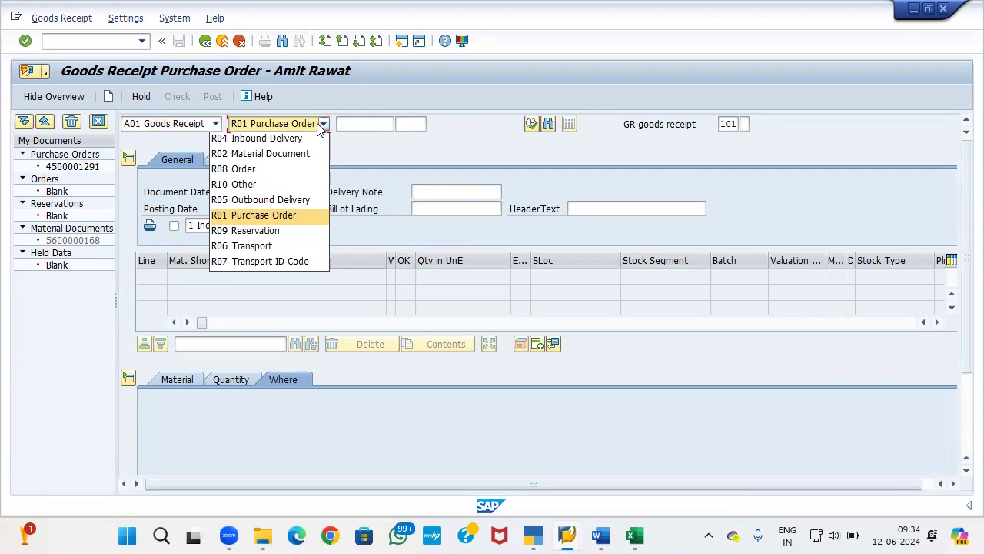
click(362, 156)
click(359, 123)
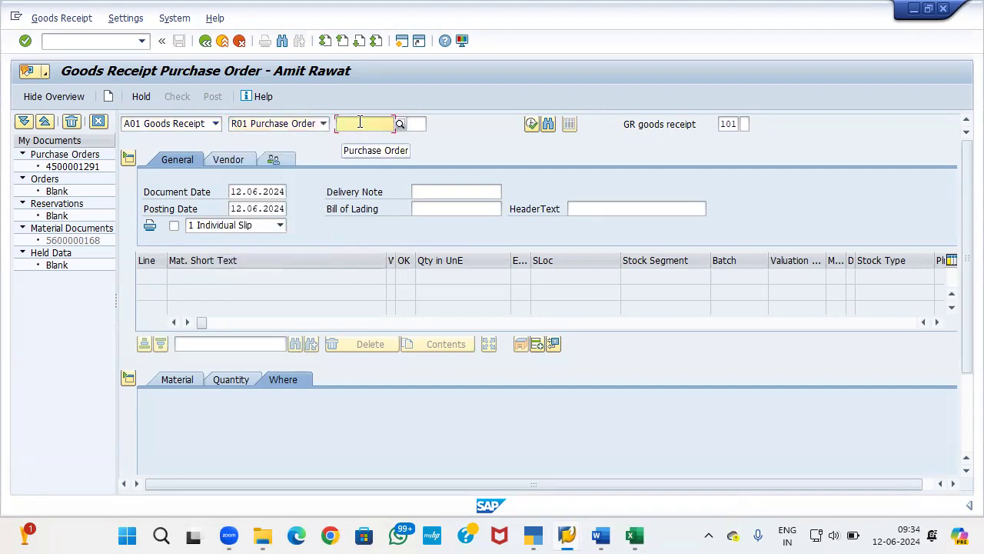
key(ctrl+v)
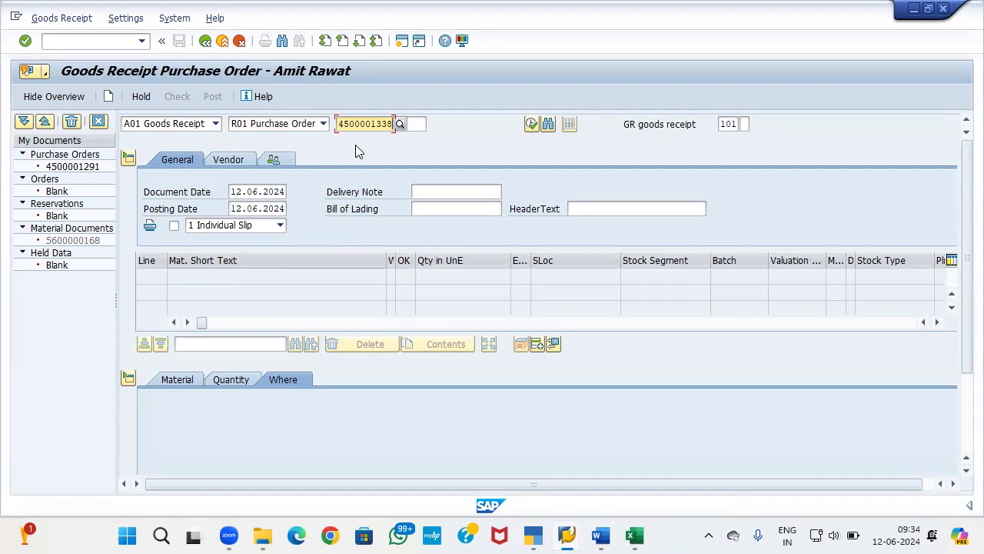
key(Return)
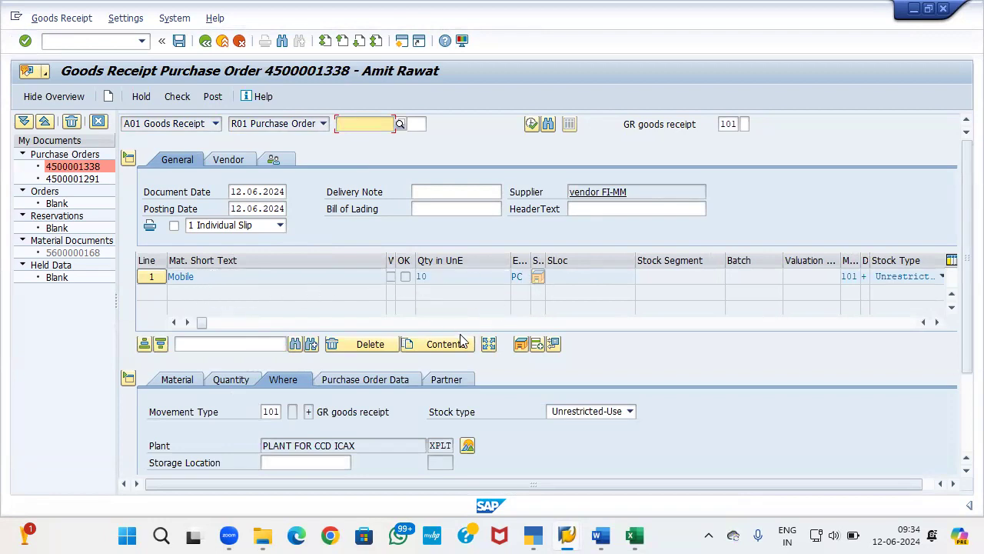
Set the Mobile item's storage location to FG
scroll(356, 377, down, 1)
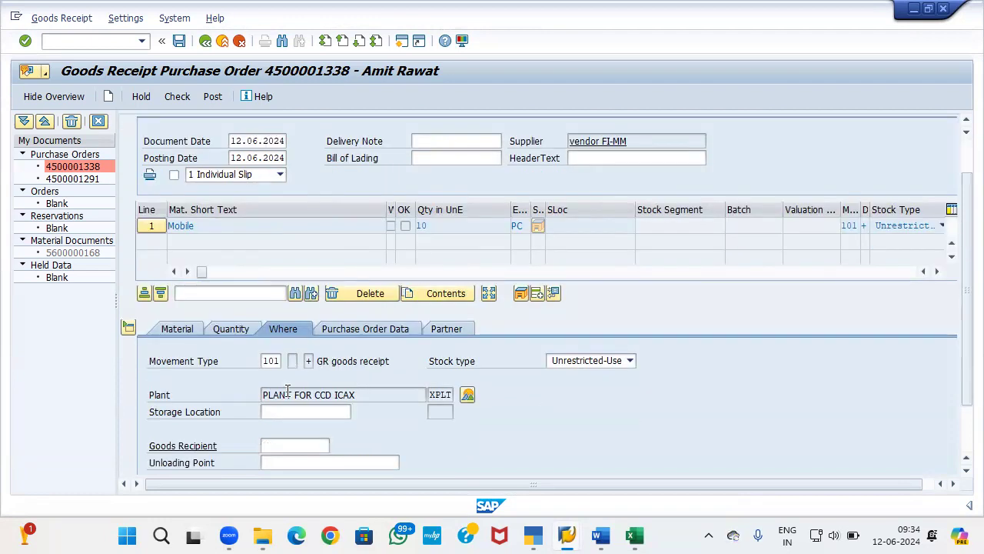
click(295, 413)
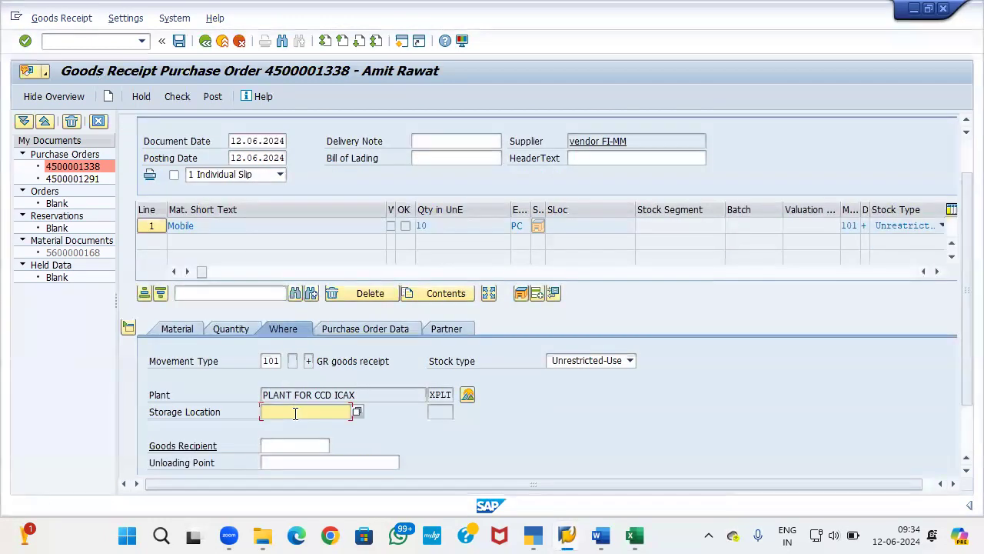
text(f)
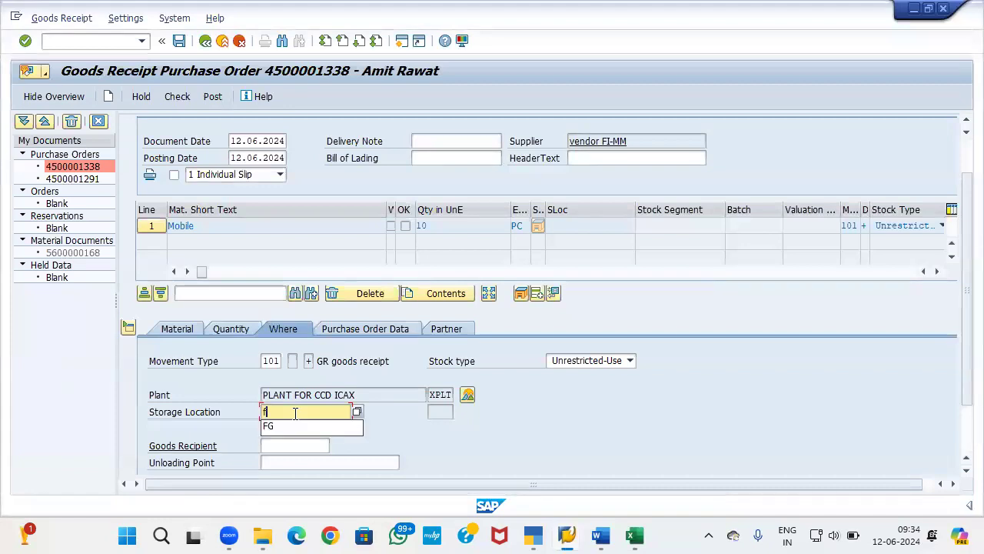
text(g)
click(294, 425)
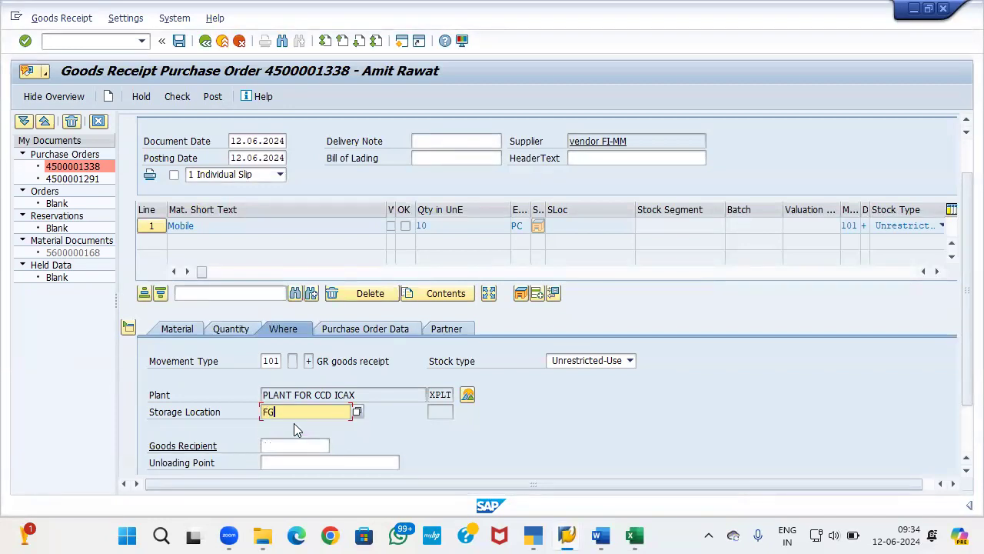
Check the Mobile item's receipt quantity, mark the item as OK, and view the header's purchasing contact data
click(242, 330)
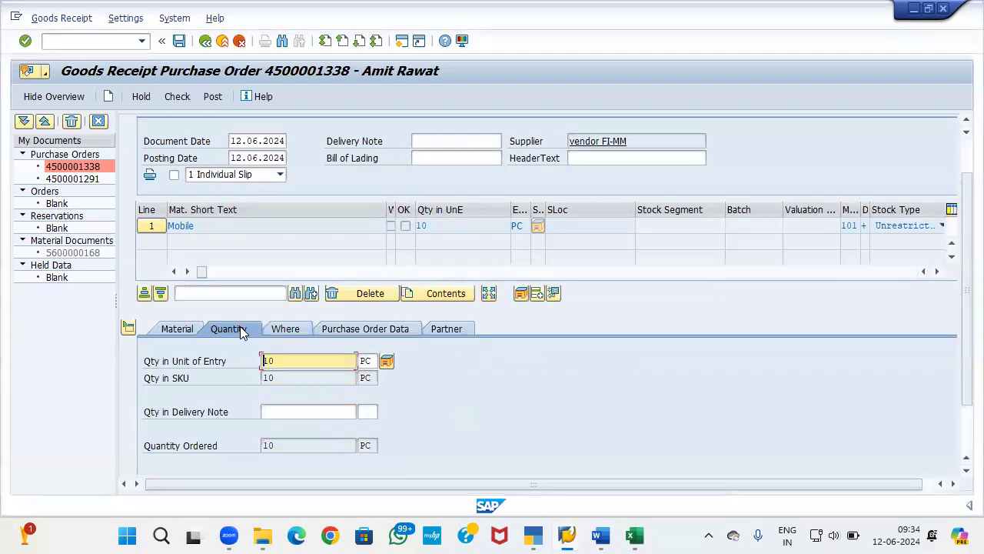
scroll(287, 382, down, 2)
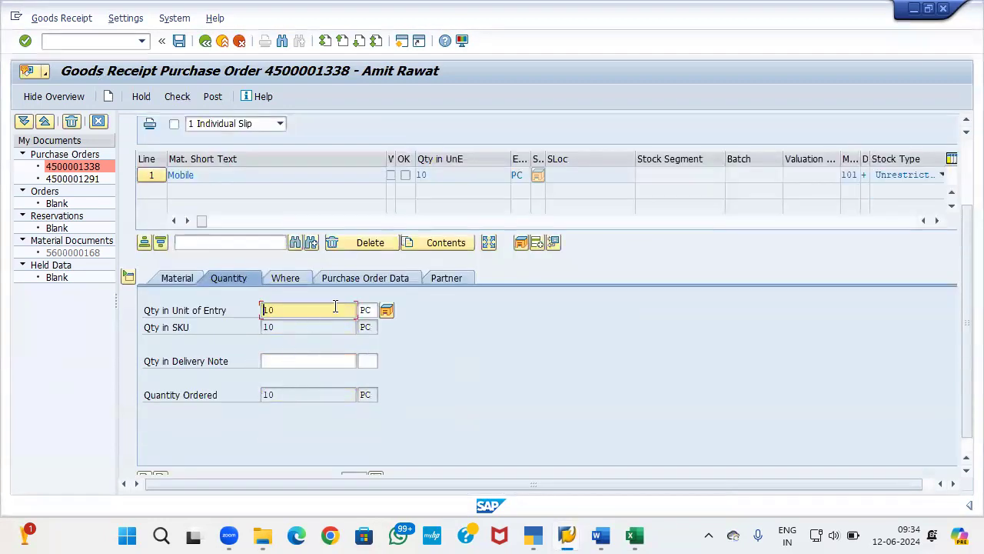
click(300, 360)
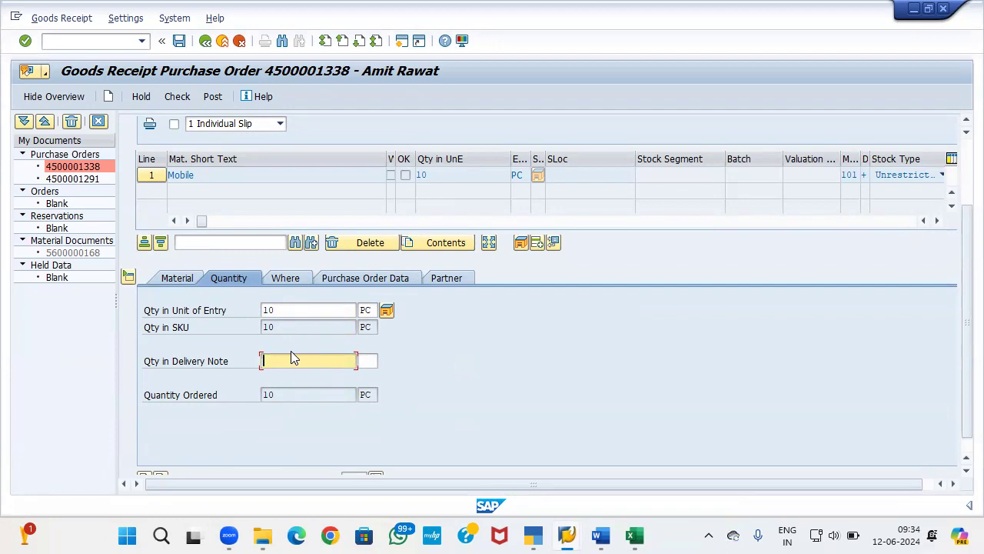
scroll(305, 361, down, 1)
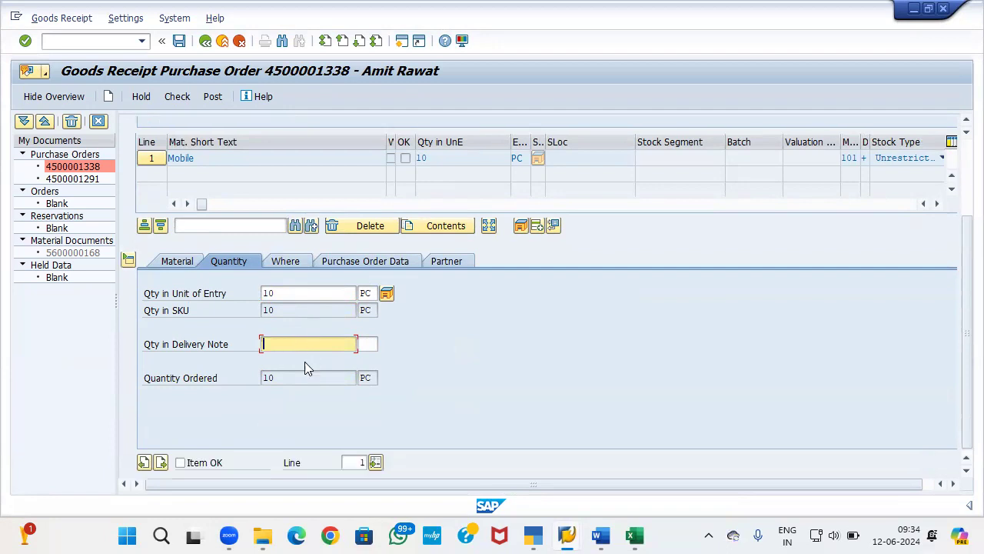
click(181, 463)
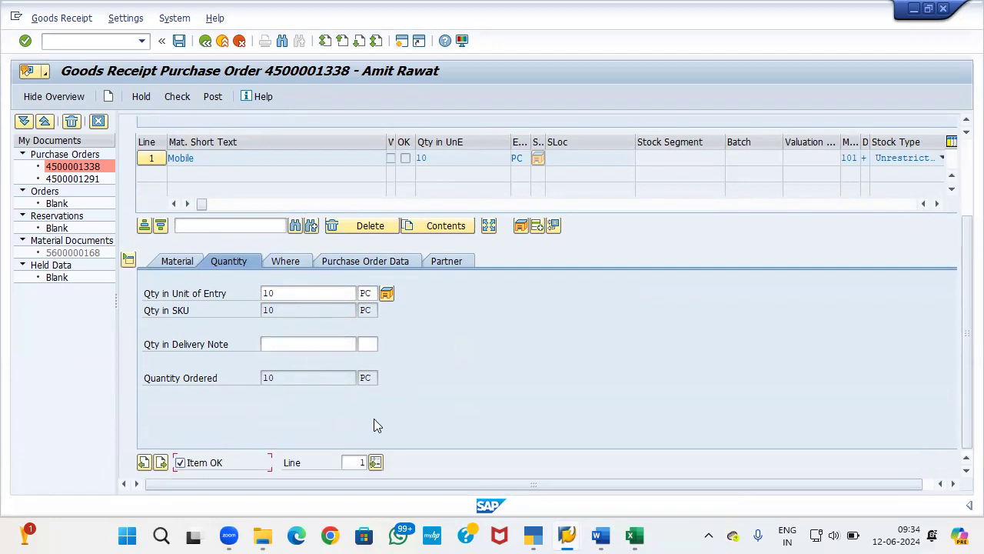
scroll(375, 419, up, 5)
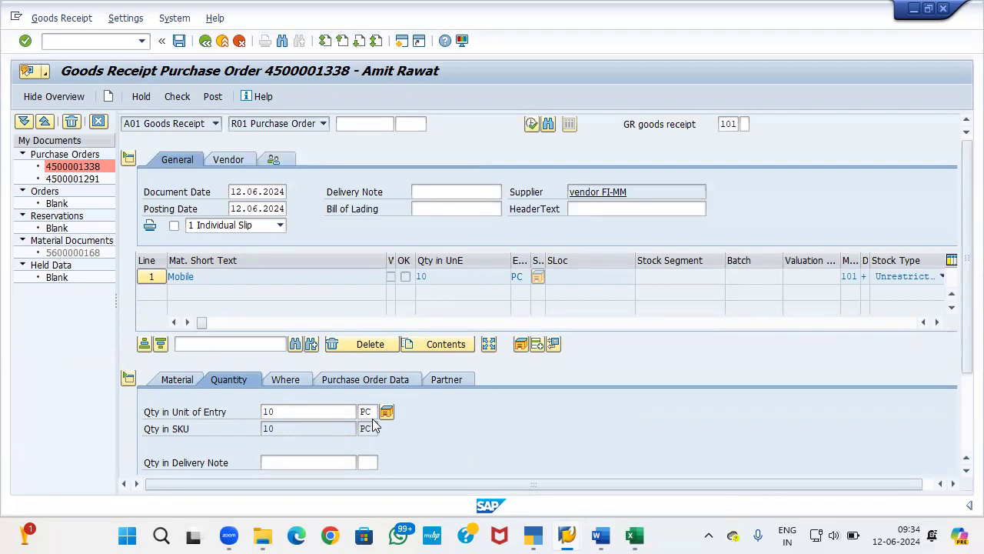
scroll(372, 426, down, 5)
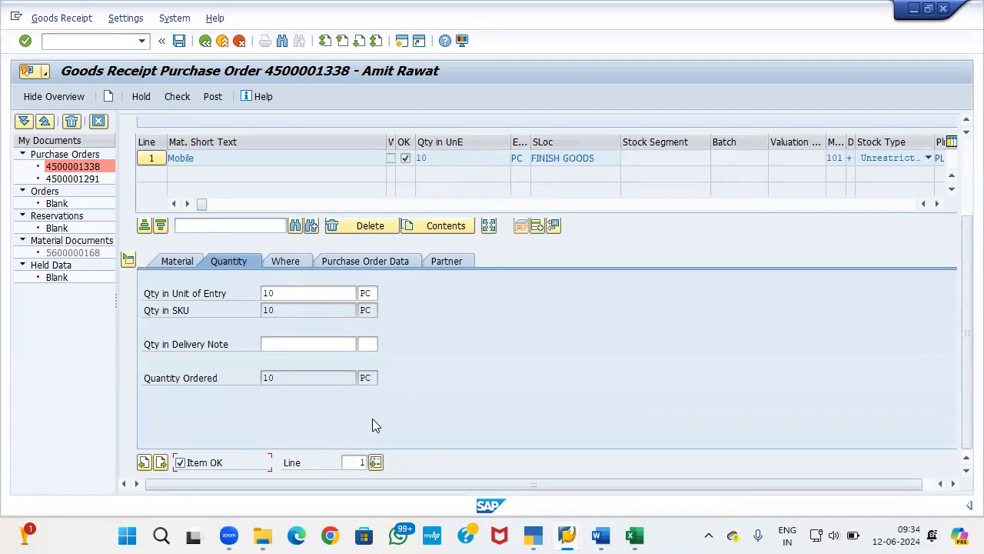
scroll(465, 380, up, 5)
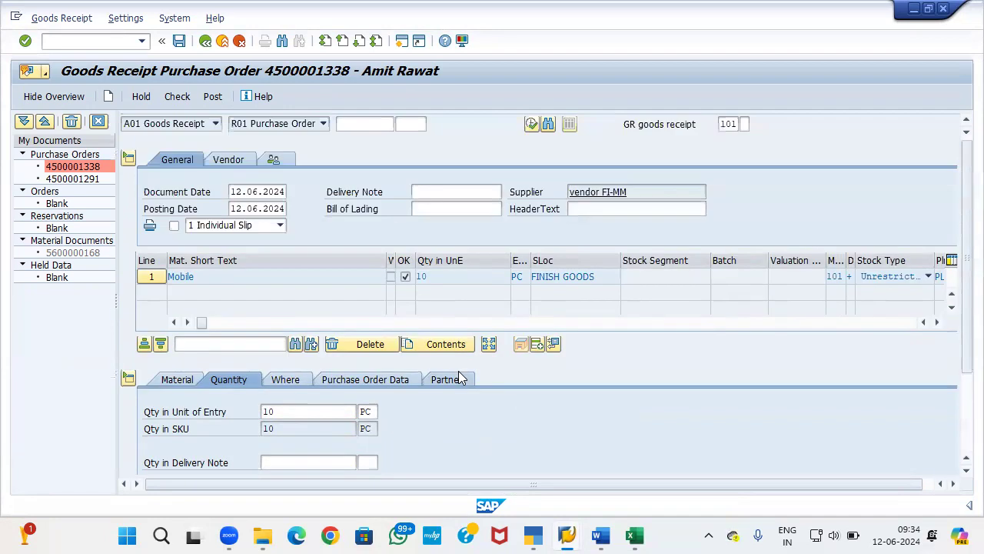
click(275, 161)
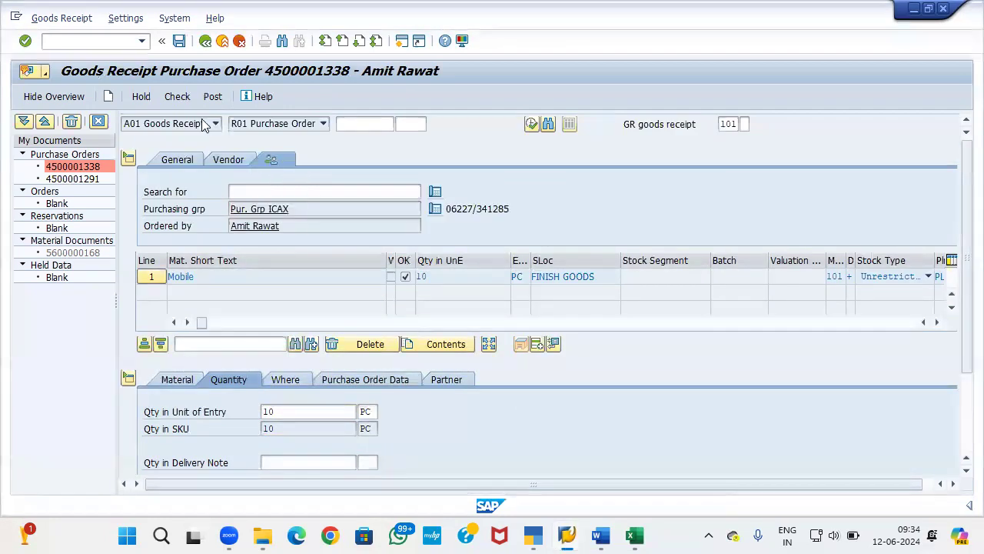
Post the Mobile goods receipt and look through the cleared header's vendor, general and contact data and the available reference document types
click(179, 41)
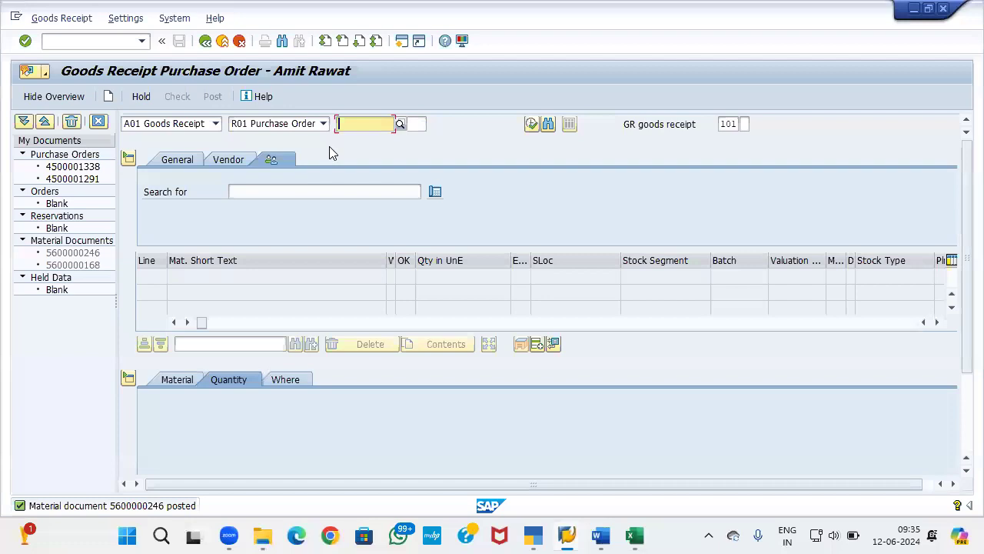
click(239, 162)
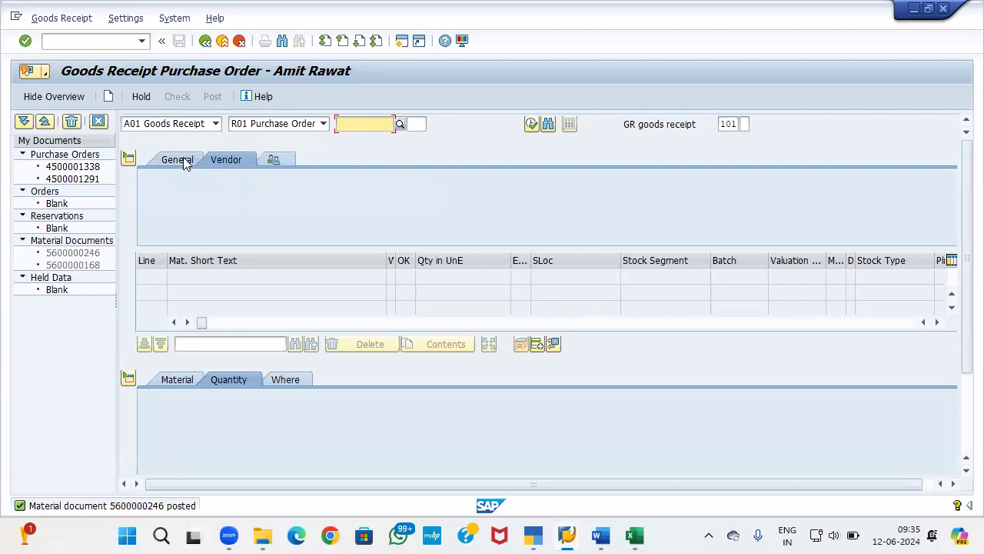
click(185, 163)
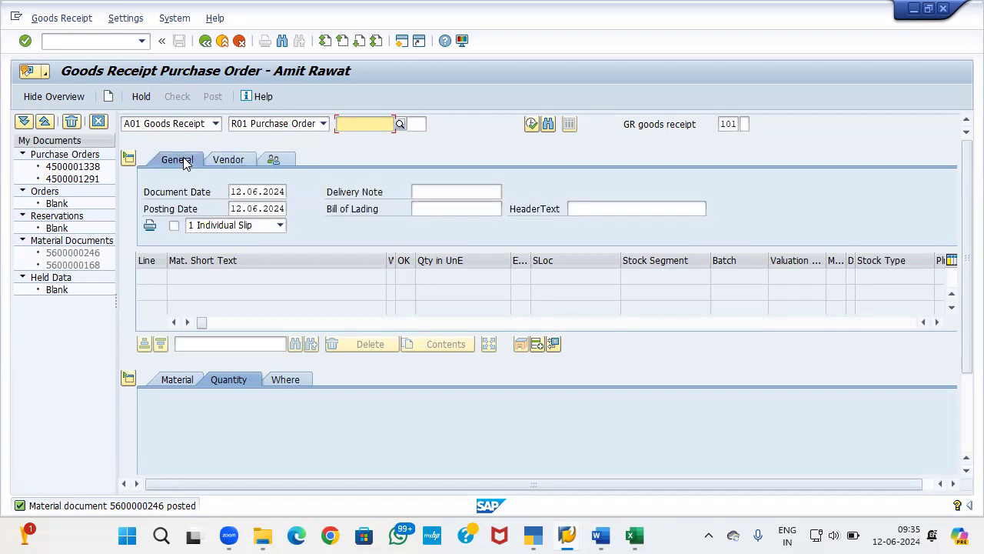
click(274, 160)
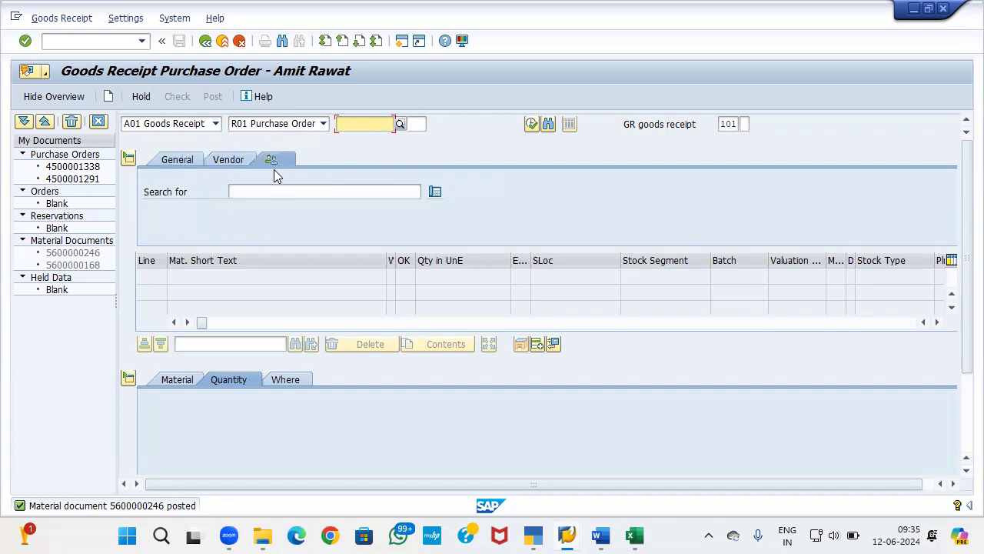
click(323, 124)
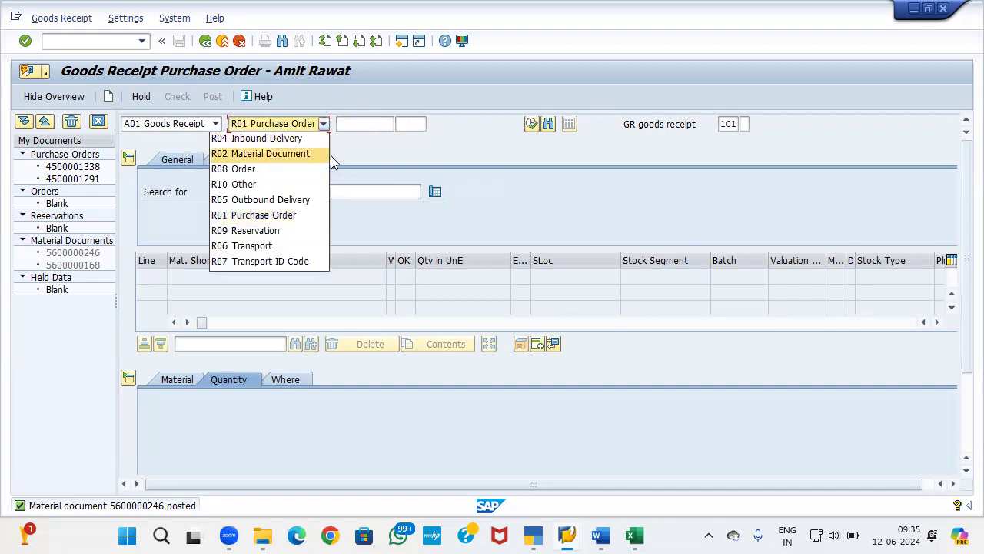
click(337, 159)
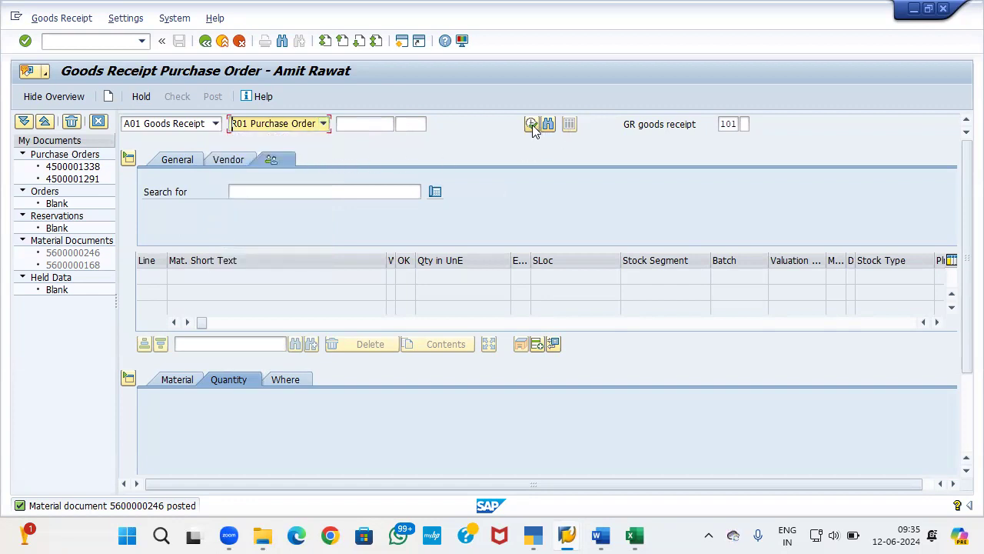
Try to load the copied purchase order number into another goods receipt
click(382, 123)
key(ctrl+v)
key(Return)
click(529, 124)
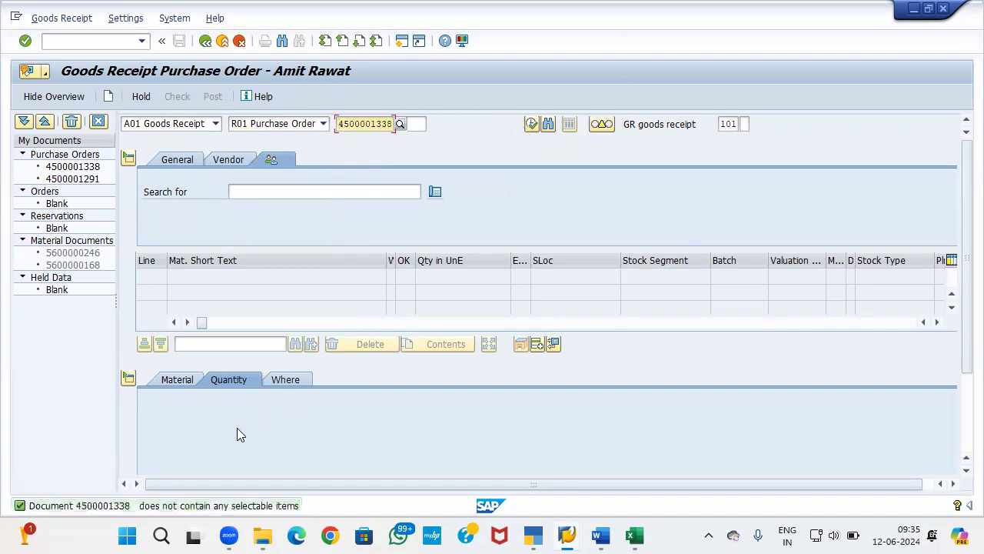
click(220, 380)
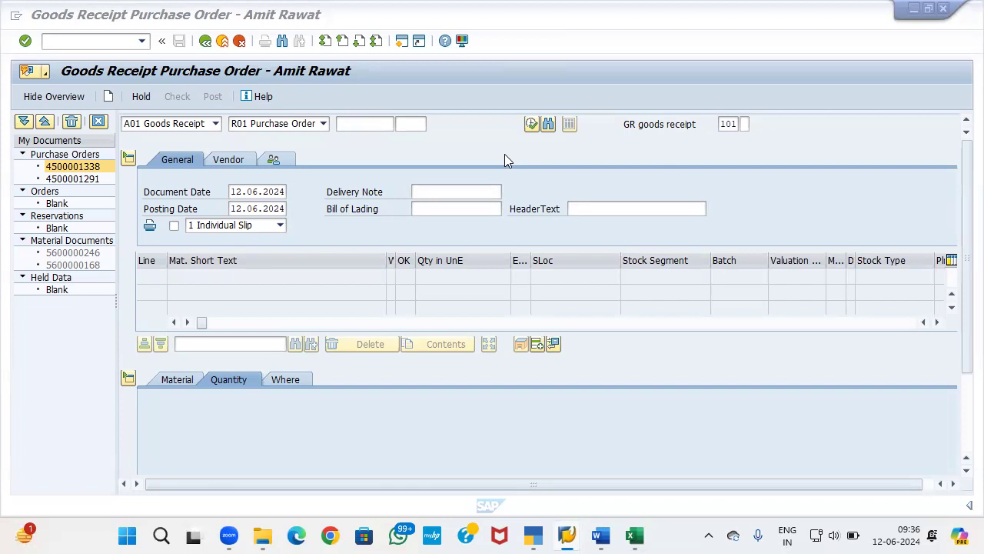
Display the newly posted material document using A04 Display with reference R02 Material Document
click(216, 125)
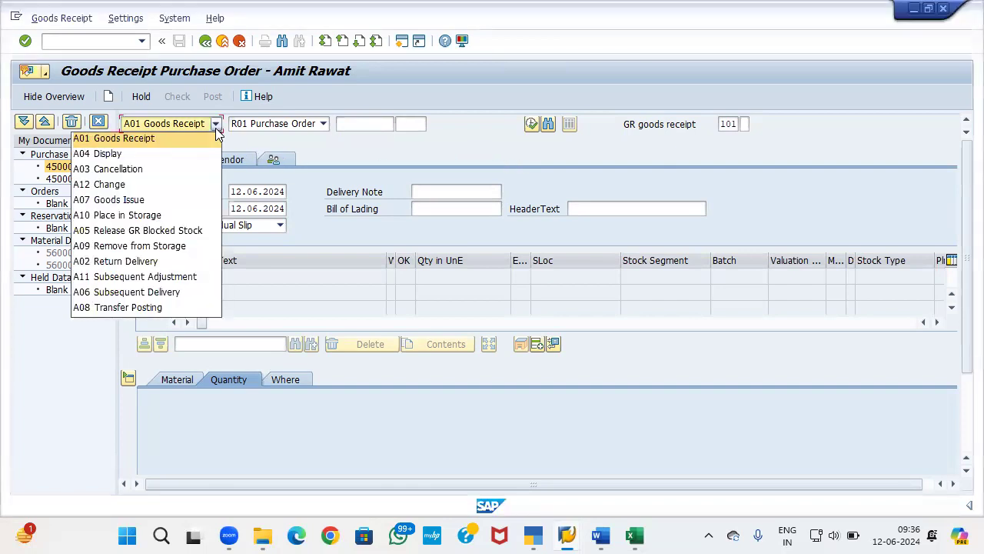
click(188, 157)
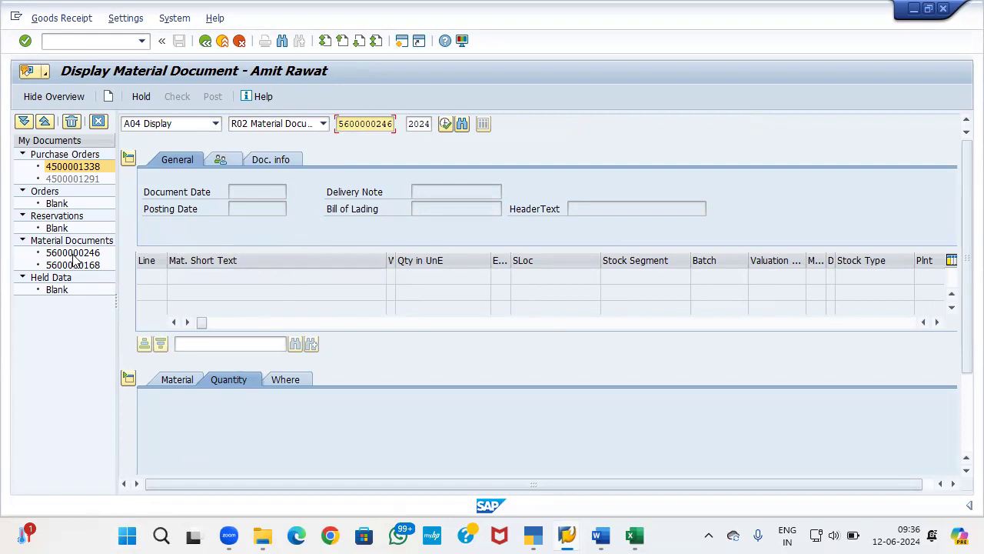
key(Return)
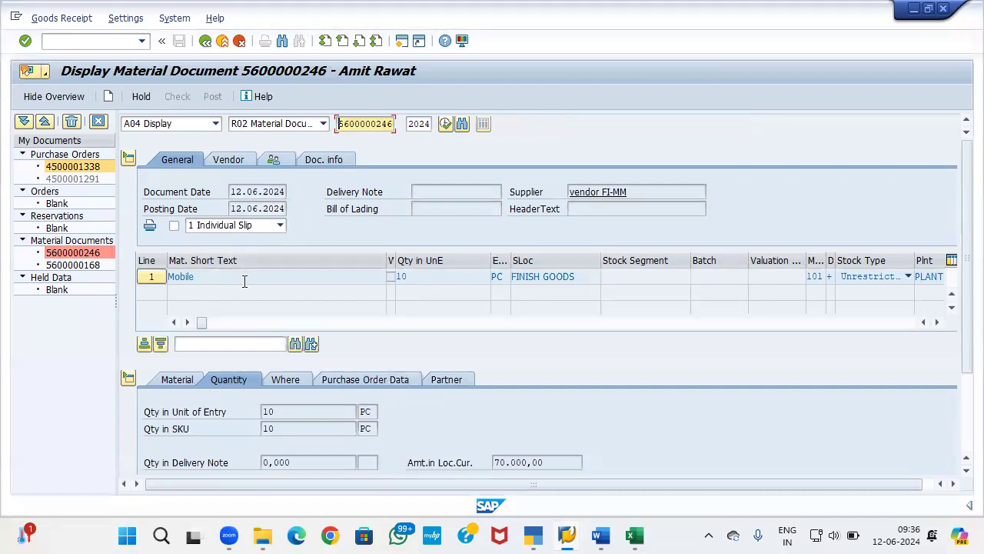
View the accounting document linked to the material document and return to the SAP Easy Access menu
click(321, 162)
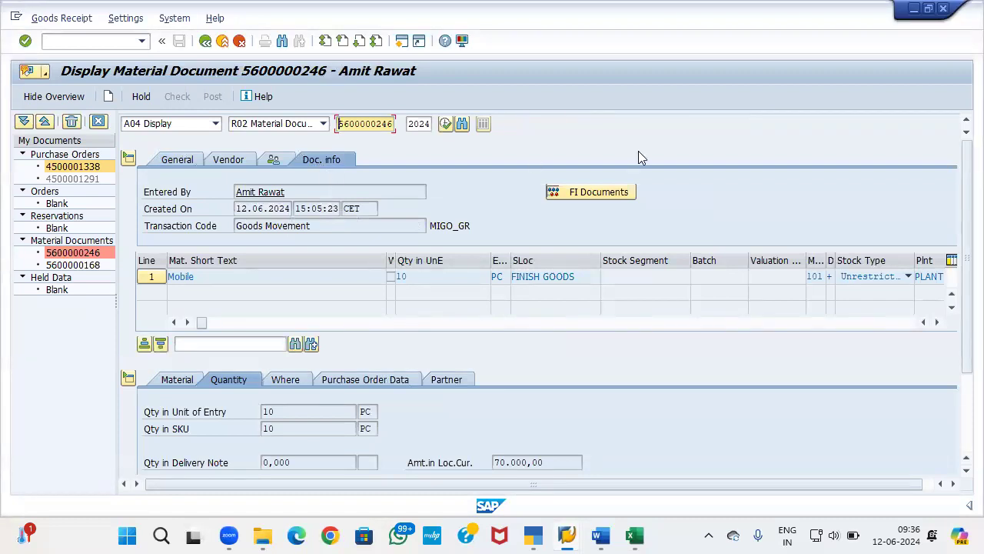
click(595, 194)
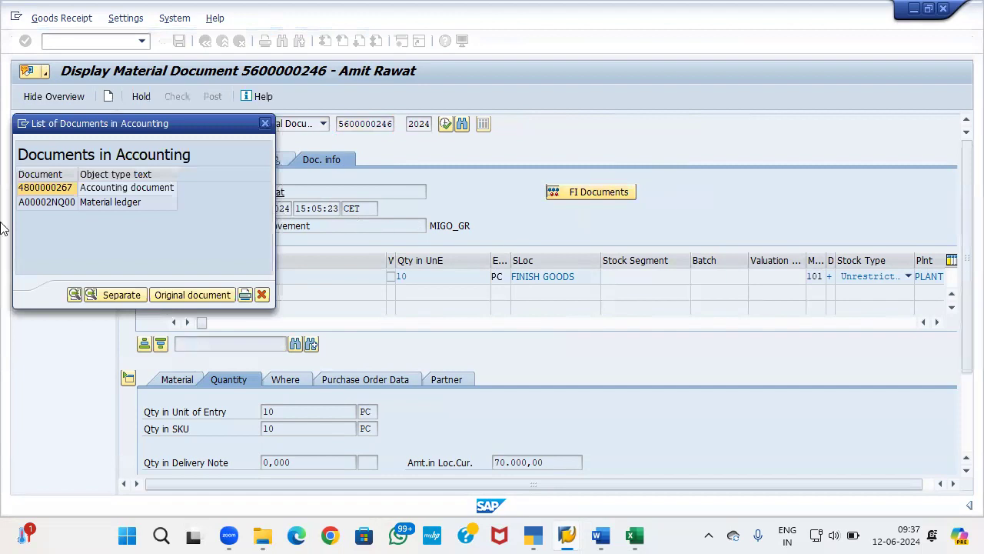
click(68, 192)
double_click(67, 191)
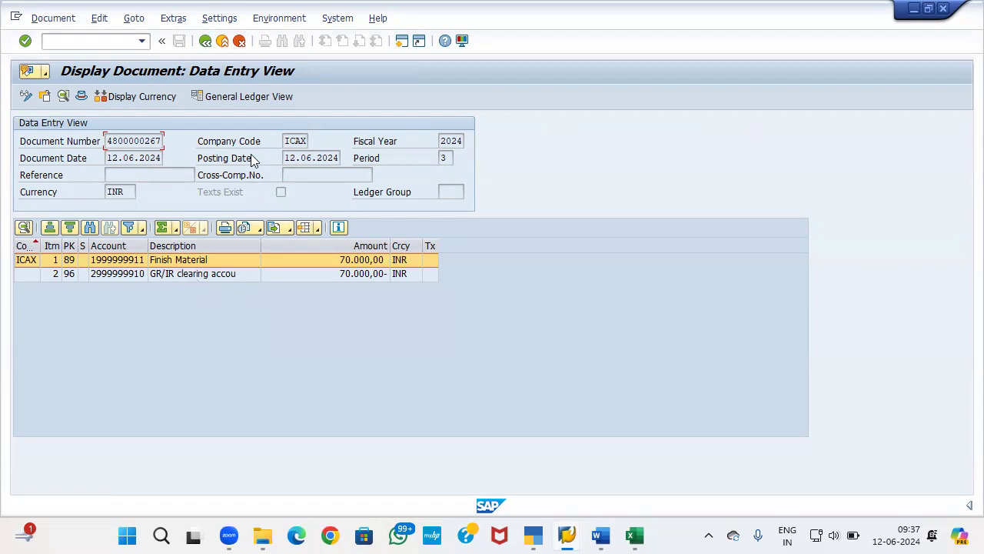
click(205, 43)
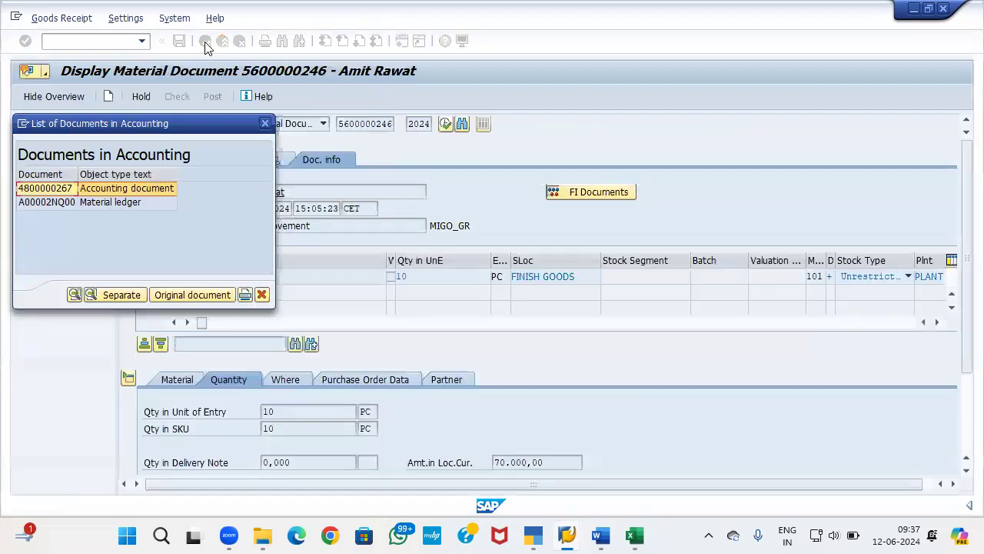
click(265, 123)
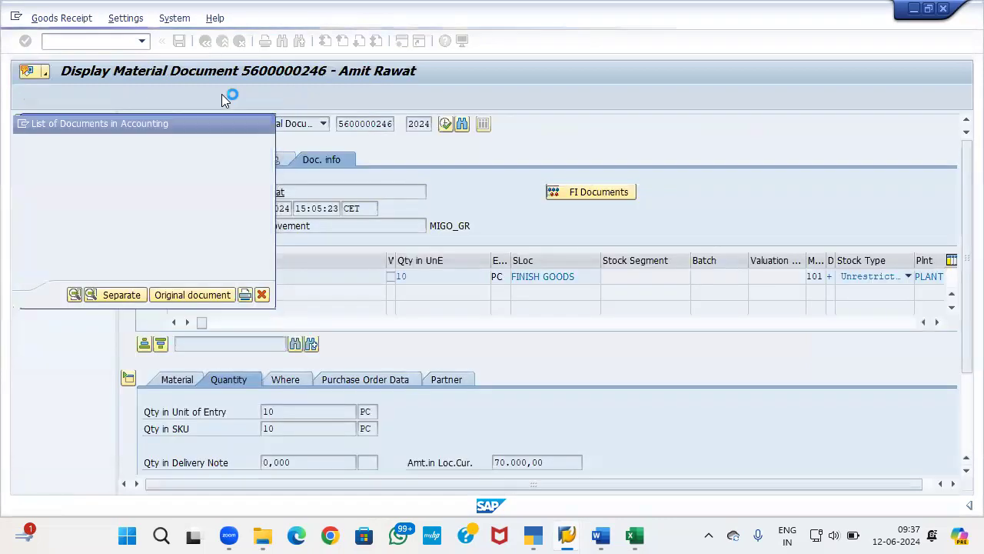
click(206, 41)
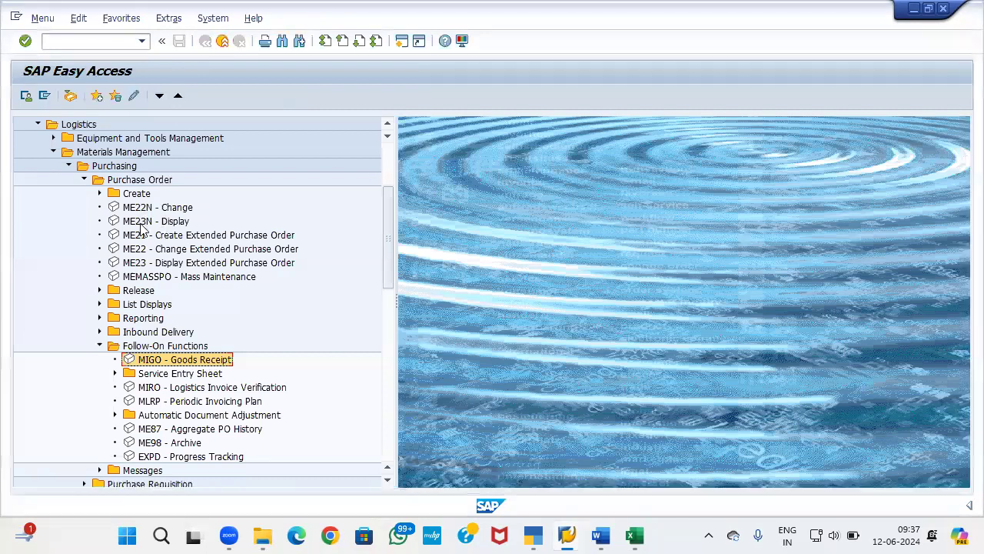
Display the purchase order in ME23N and view the Mobile item's purchase order history
click(141, 222)
double_click(141, 223)
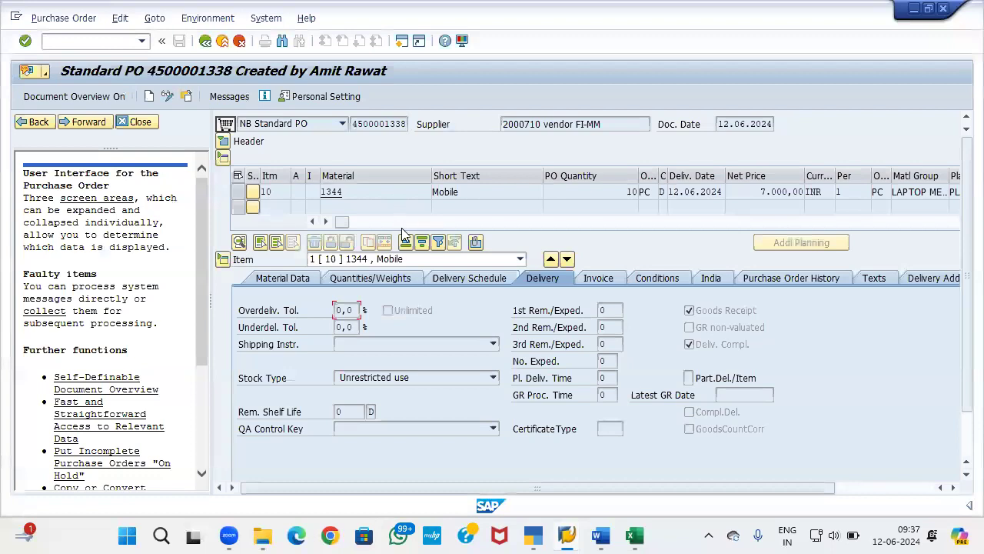
click(758, 285)
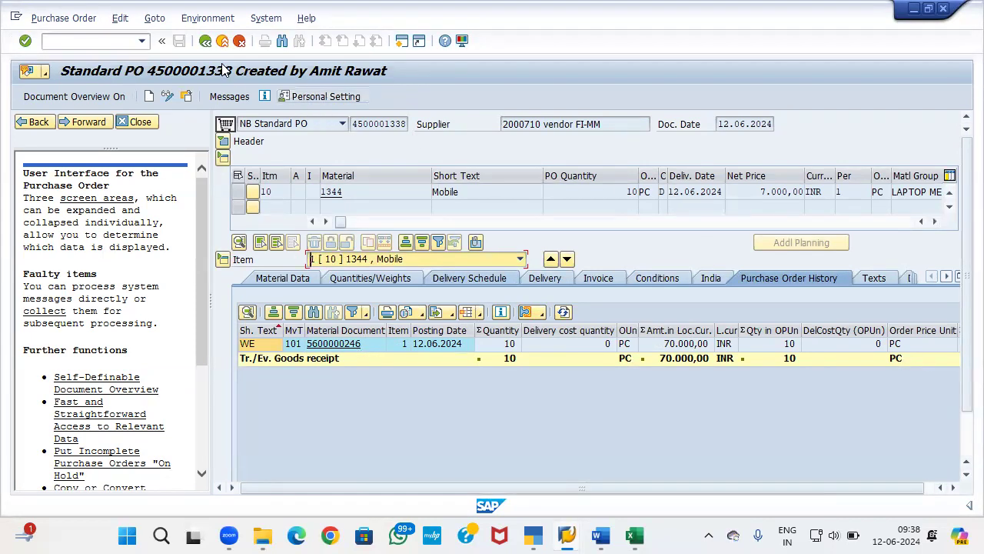
click(205, 44)
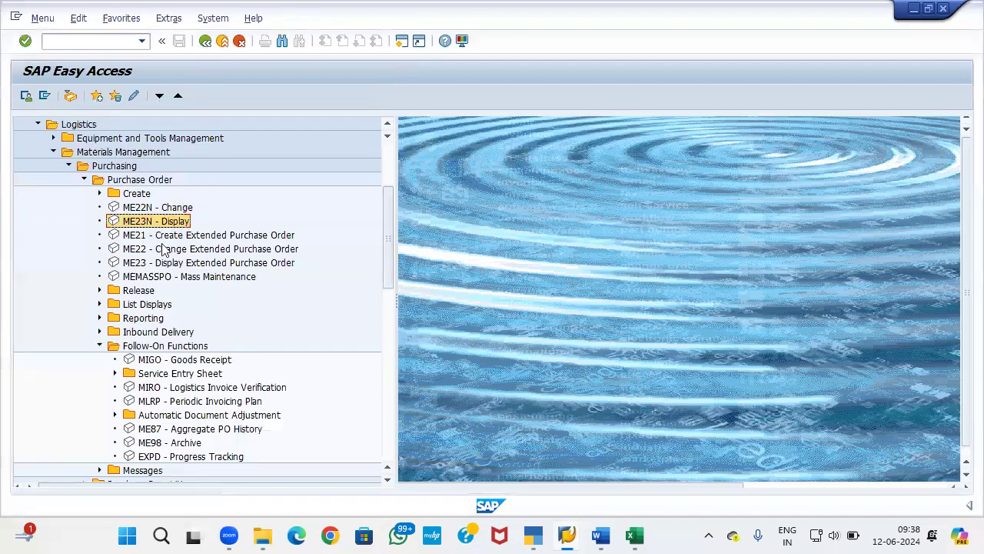
Start MIRO Logistics Invoice Verification with company code ICAX
click(155, 389)
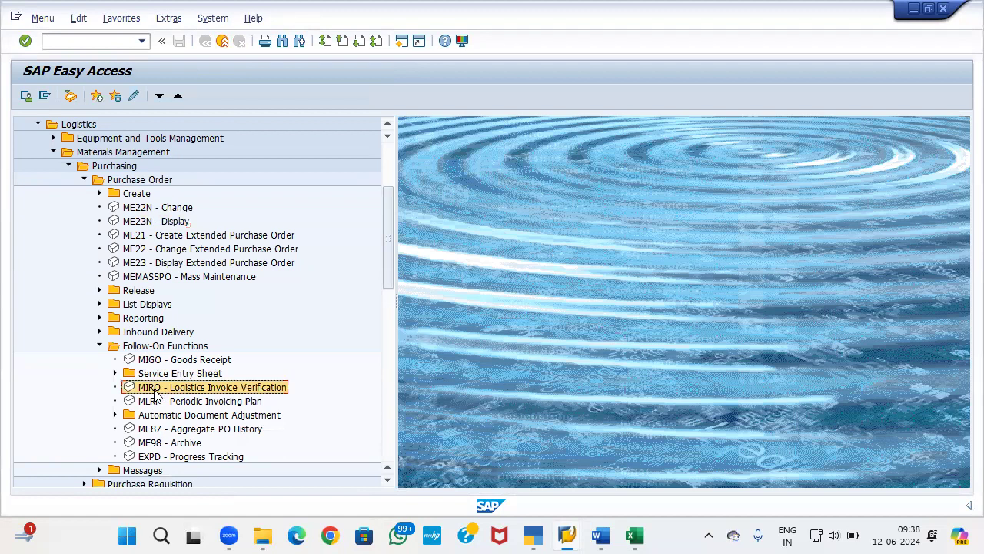
double_click(156, 389)
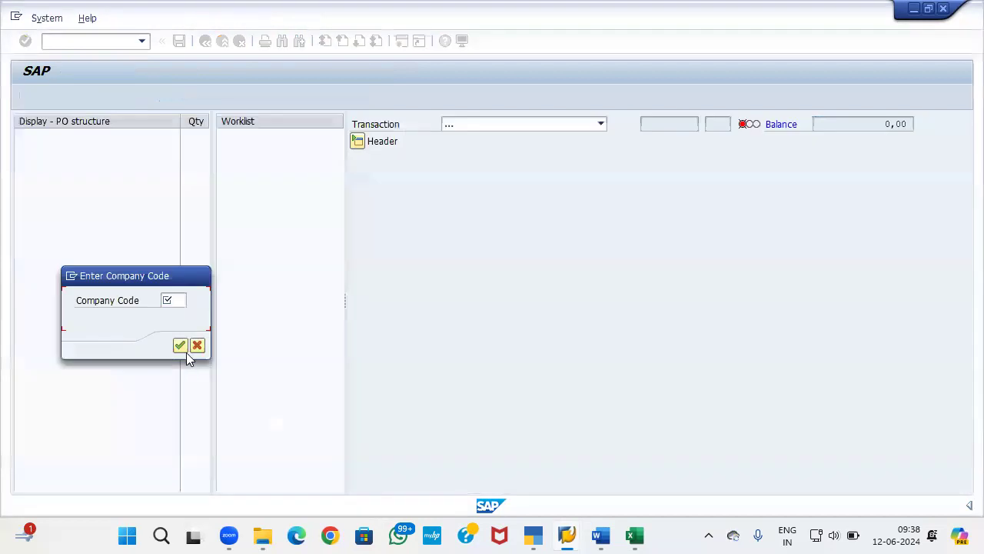
text(ic)
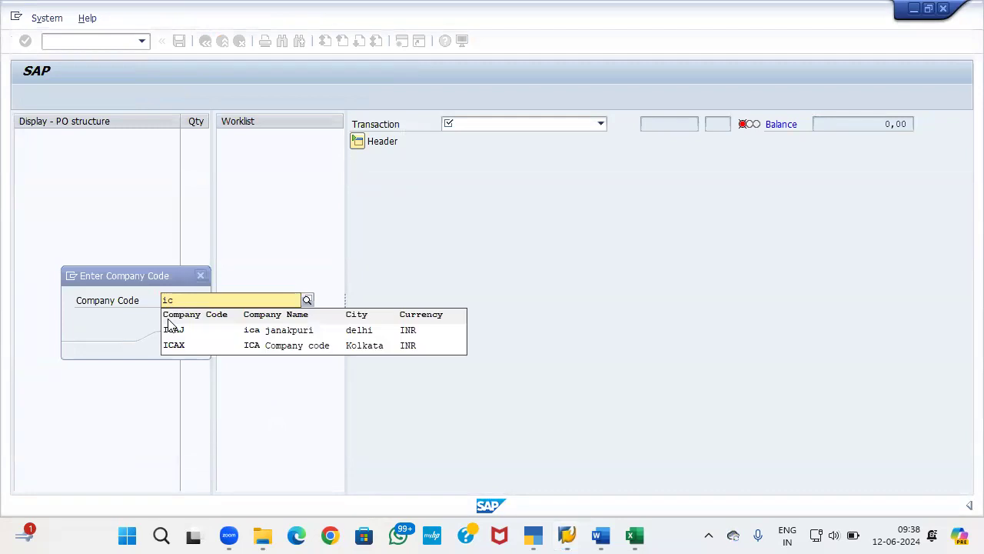
key(Down)
key(Down)
key(Return)
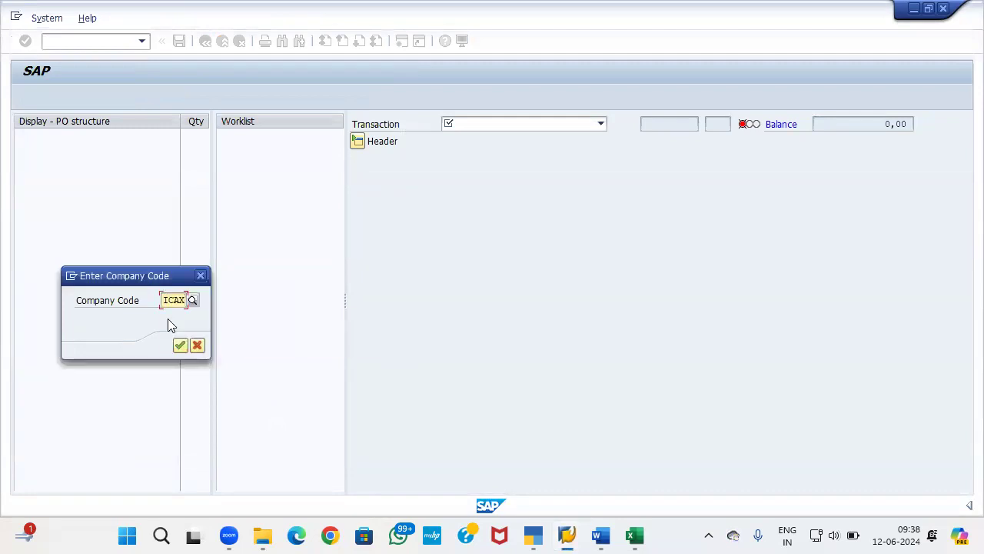
click(180, 345)
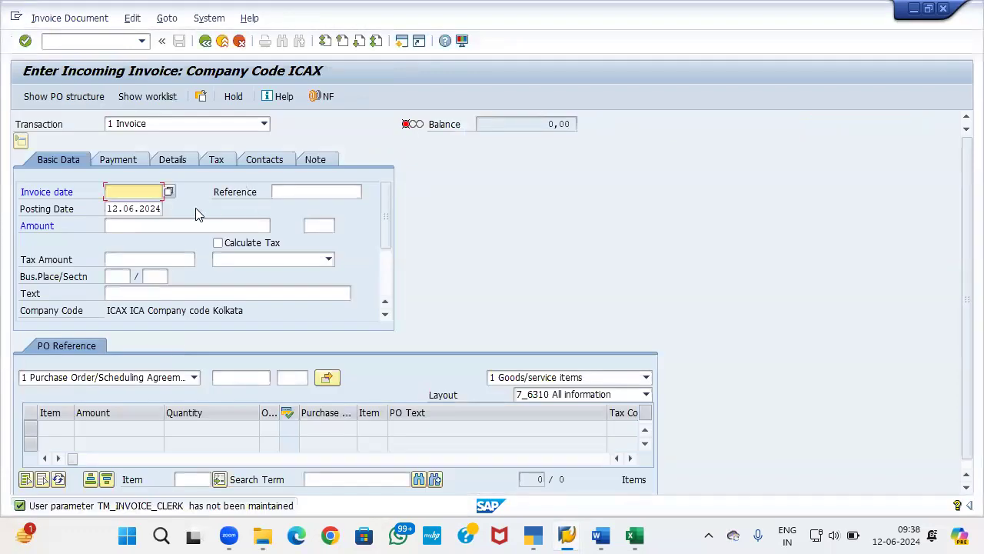
Set the invoice date to 12.06.2024 and load the copied purchase order number as the invoice reference
text(12.6.2024)
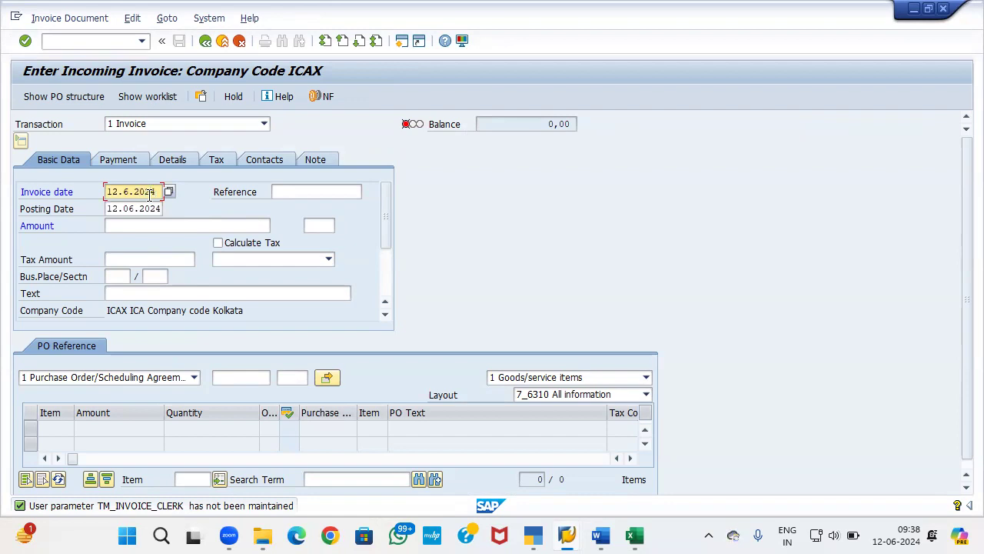
click(229, 378)
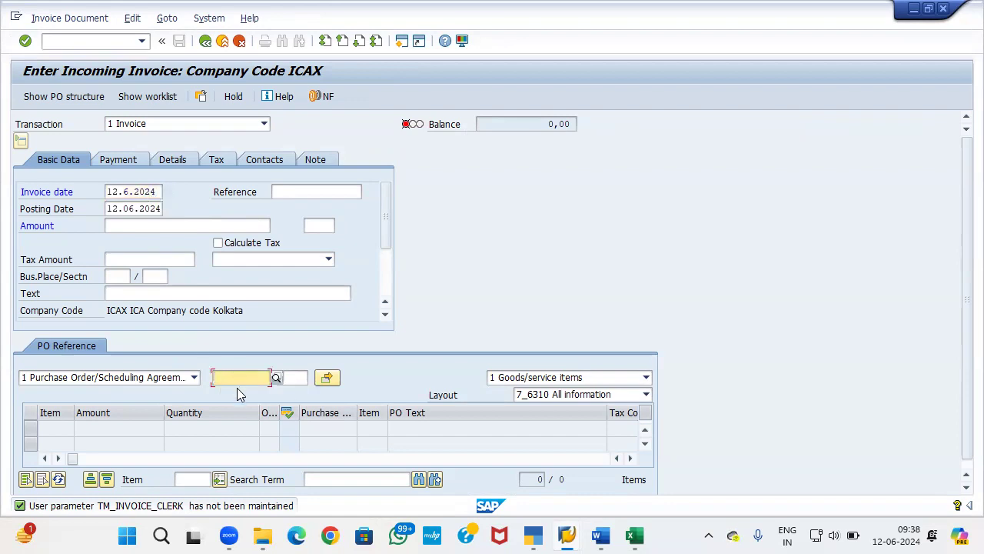
key(ctrl+v)
key(Return)
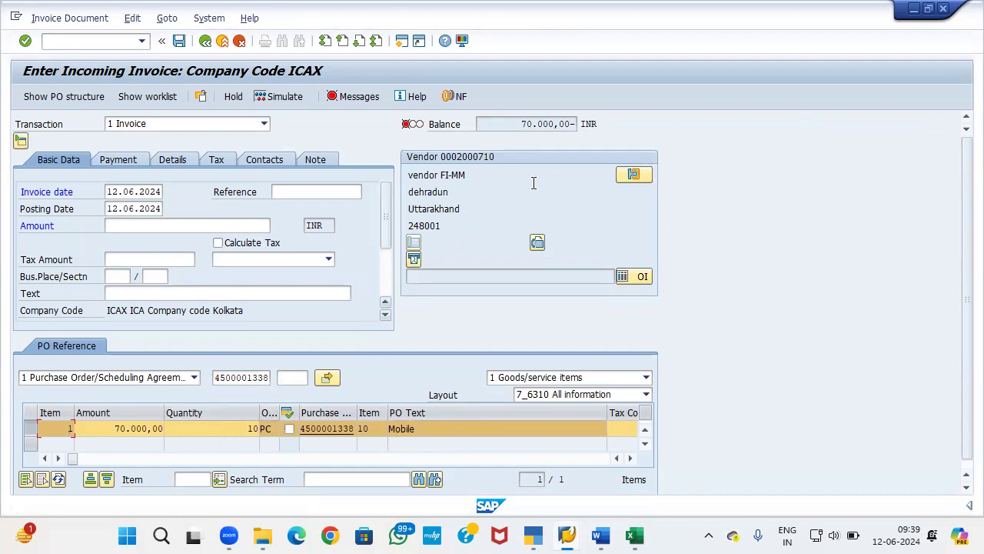
Set the invoice amount to 70000 and assign tax code A0 (0% OUT GST NILL RATE) to the Mobile item
click(254, 225)
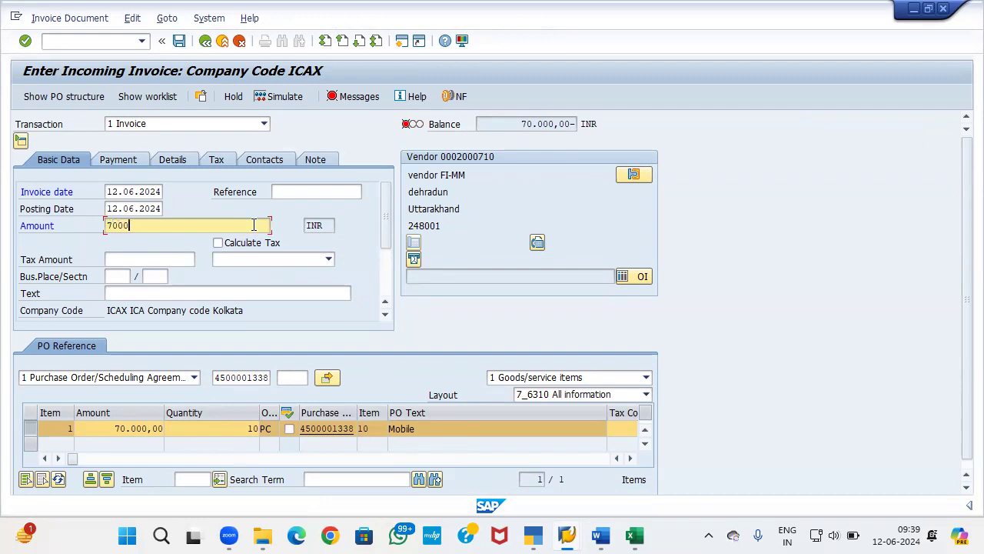
text(70000)
key(Return)
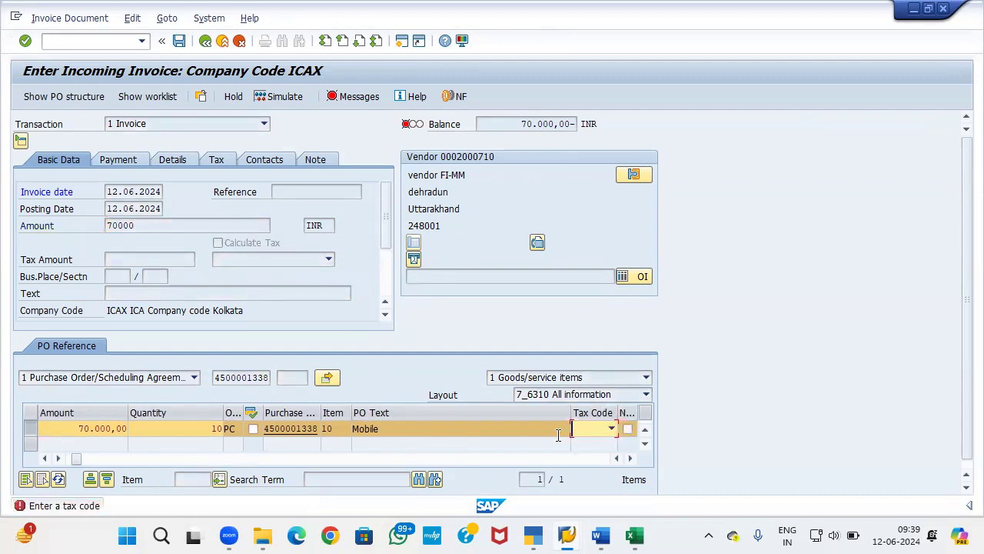
click(613, 429)
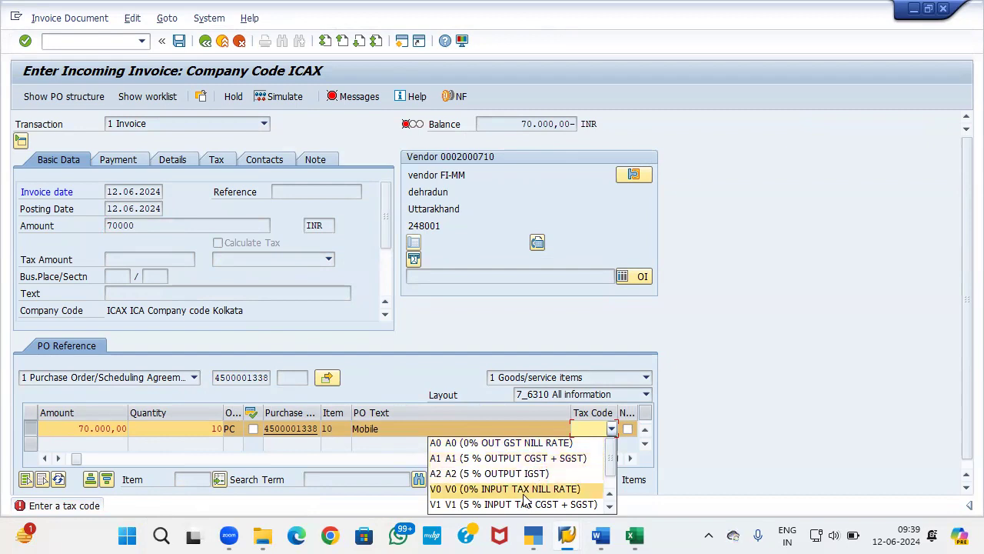
click(523, 444)
key(Return)
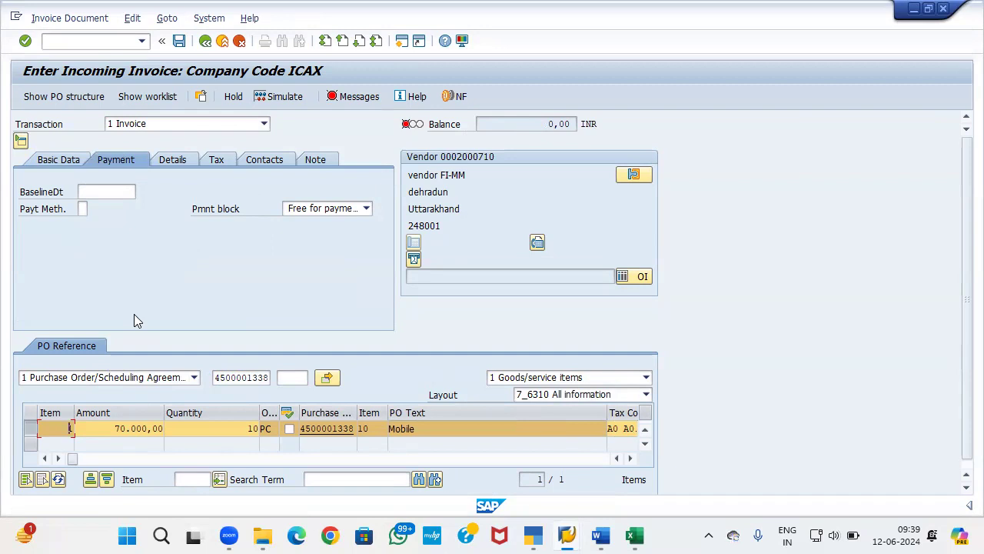
Set the payment baseline date to 12.06.2024 and return to the invoice's basic data
key(Return)
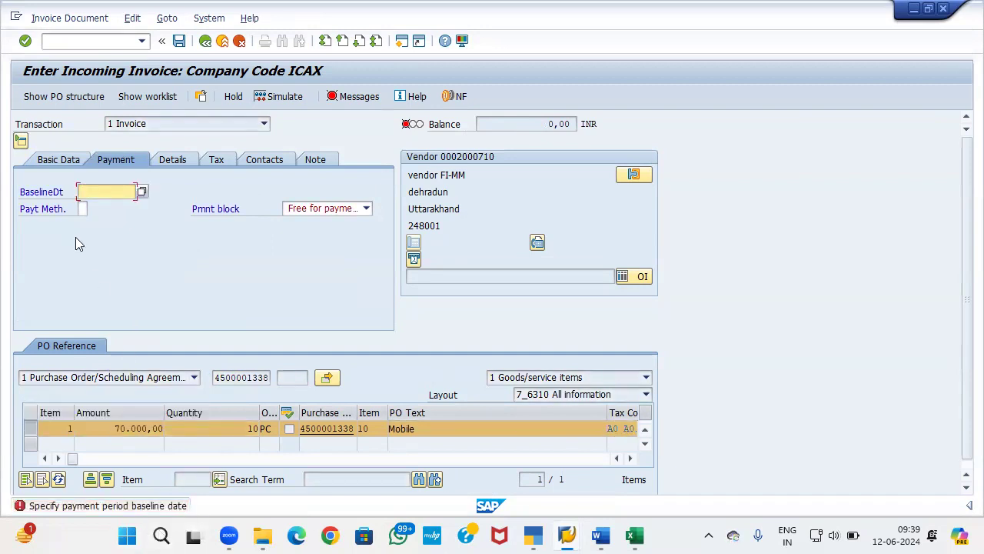
text(12..6.2024)
key(Return)
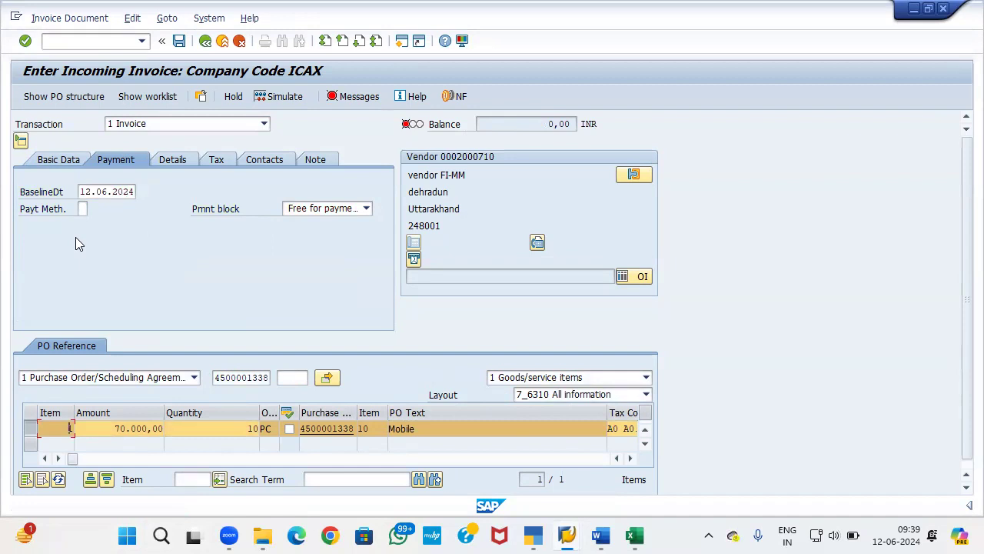
click(68, 159)
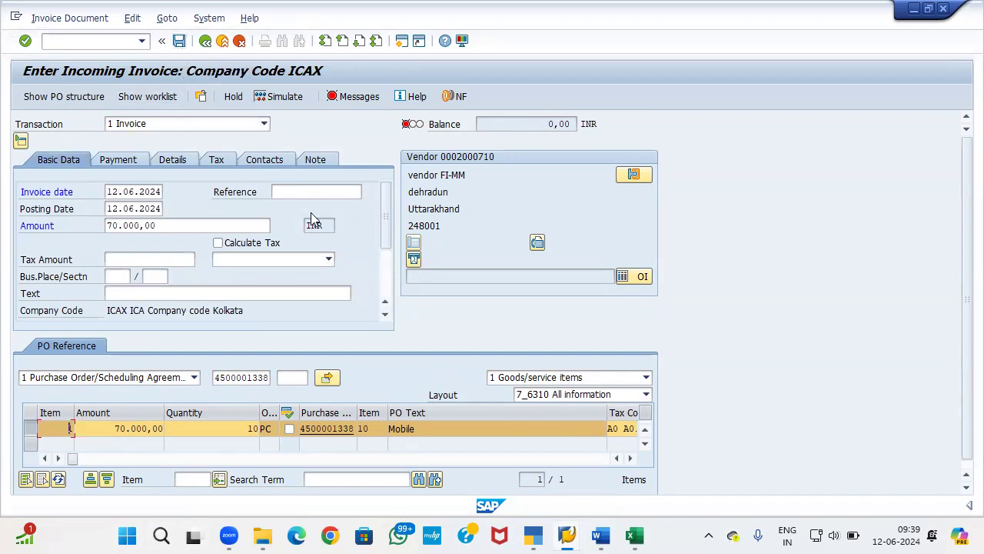
Try to save the invoice with automatic tax calculation turned on and check its verification log
click(220, 243)
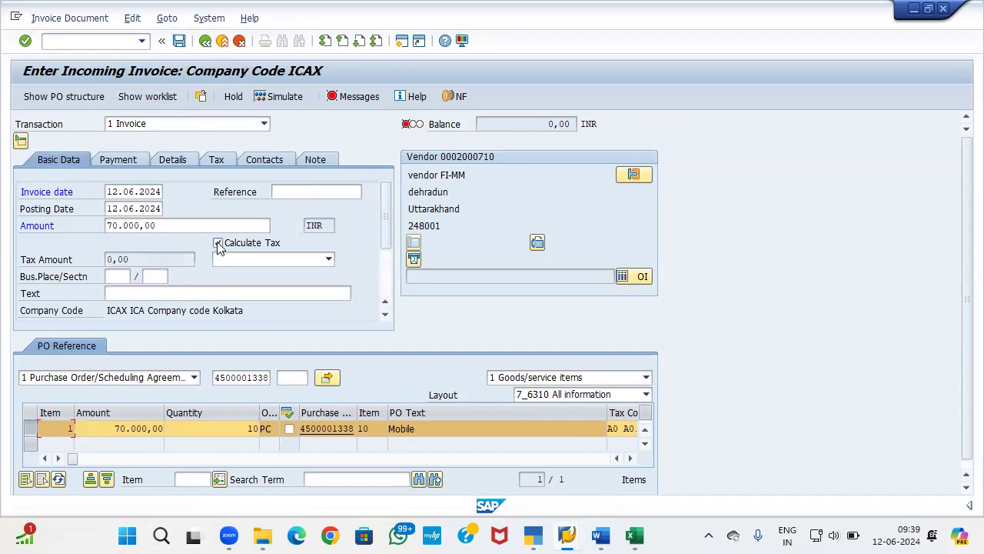
click(178, 41)
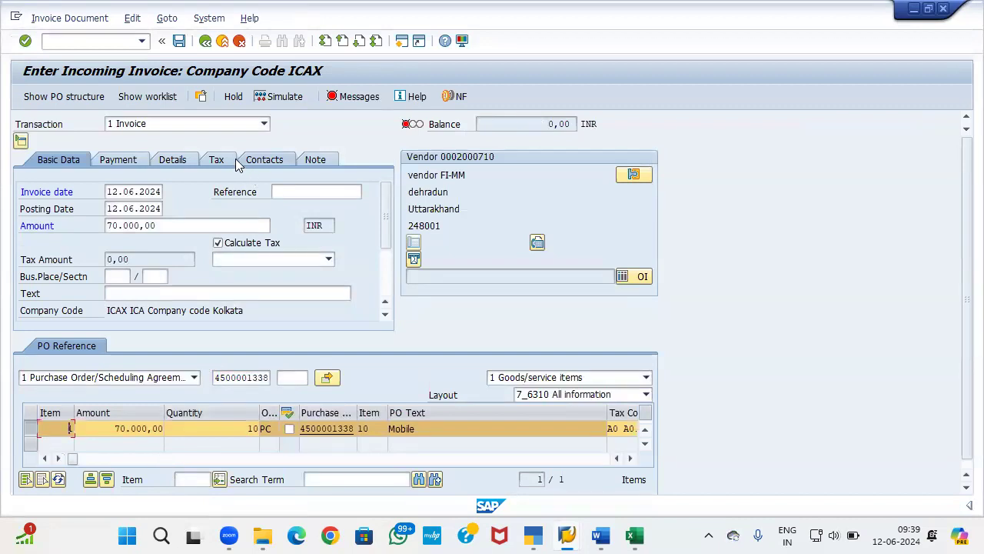
click(356, 99)
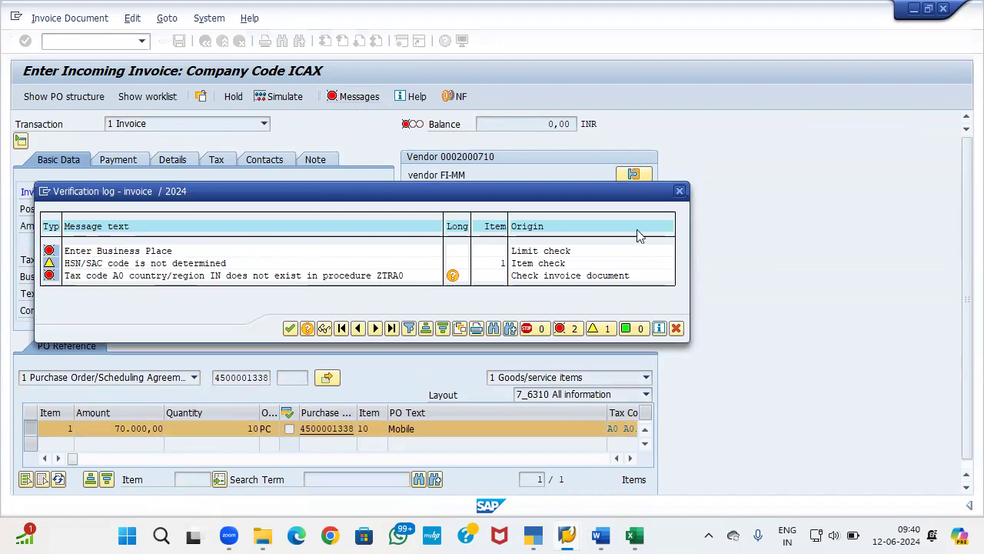
click(680, 192)
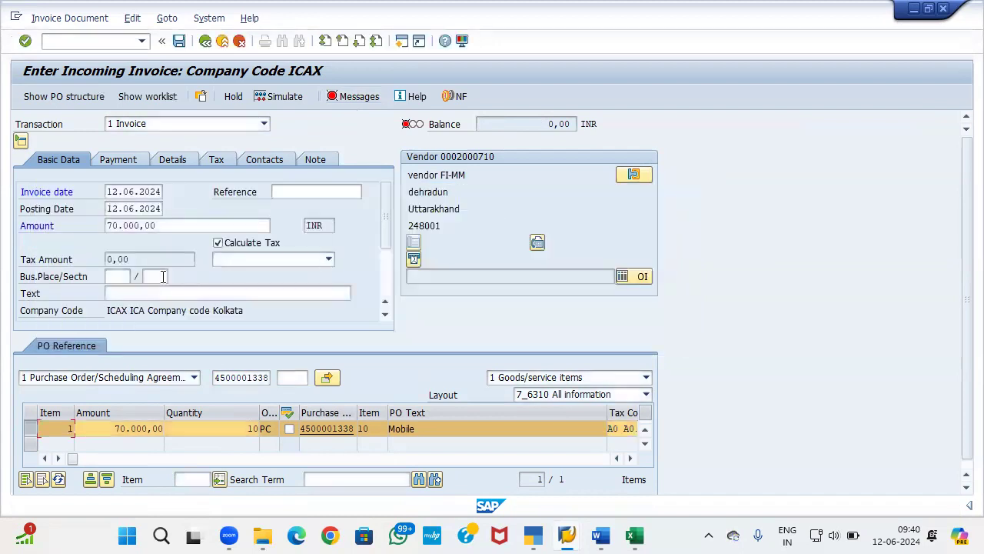
Assign business place BA01 to the invoice and recheck the verification log
click(121, 276)
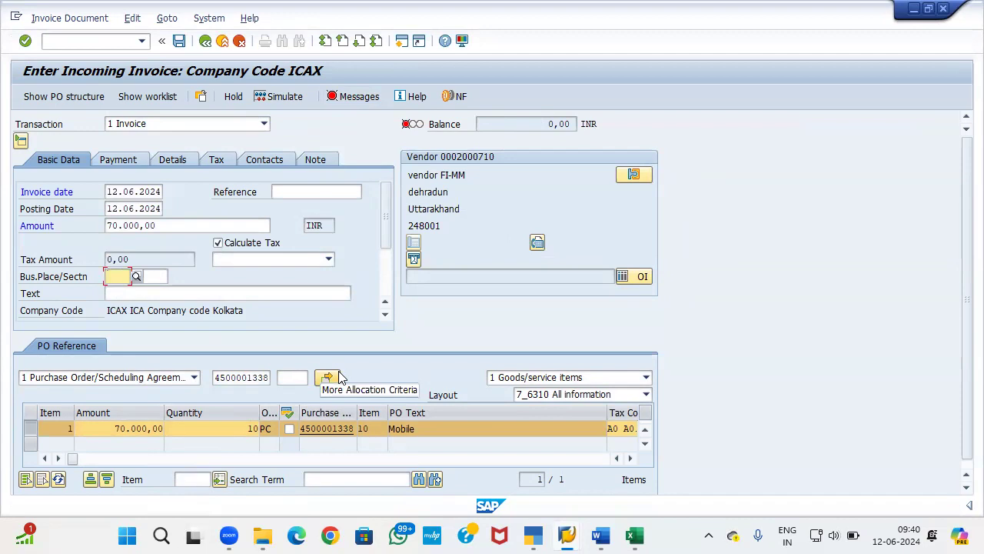
text(ba01)
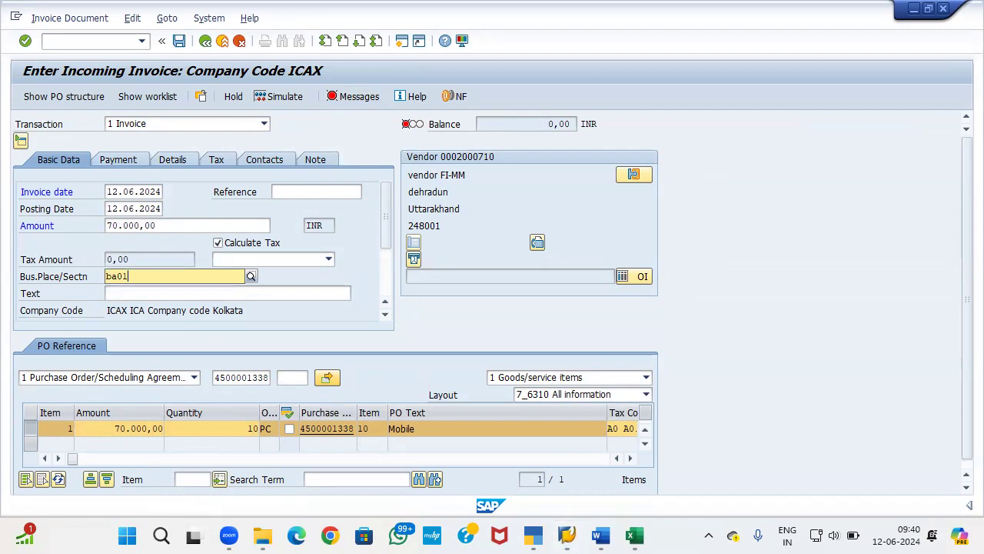
key(Down)
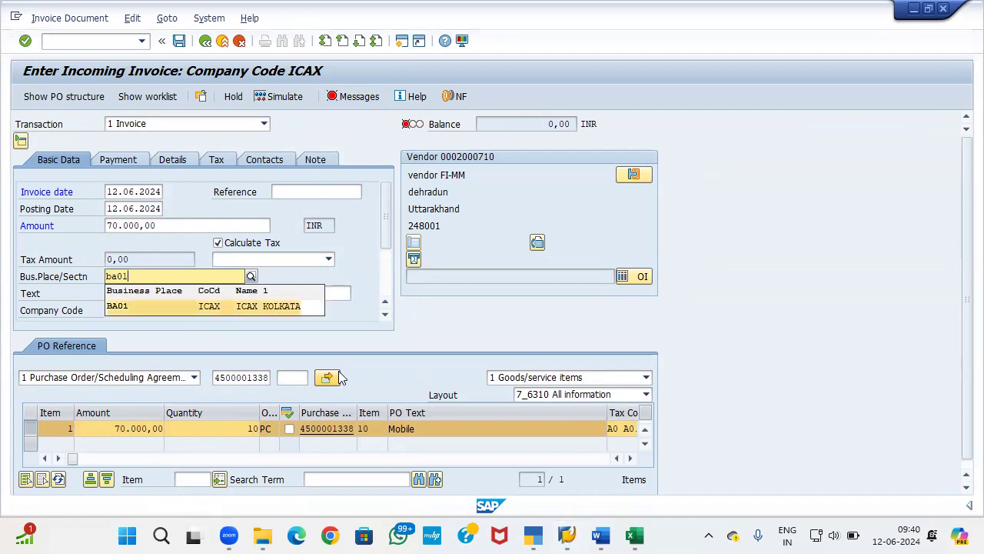
key(Return)
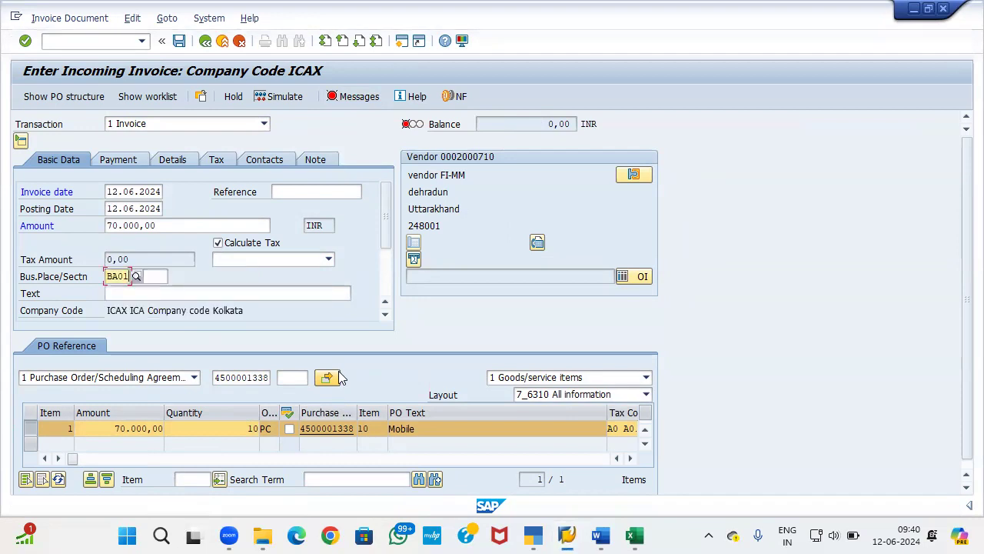
click(355, 98)
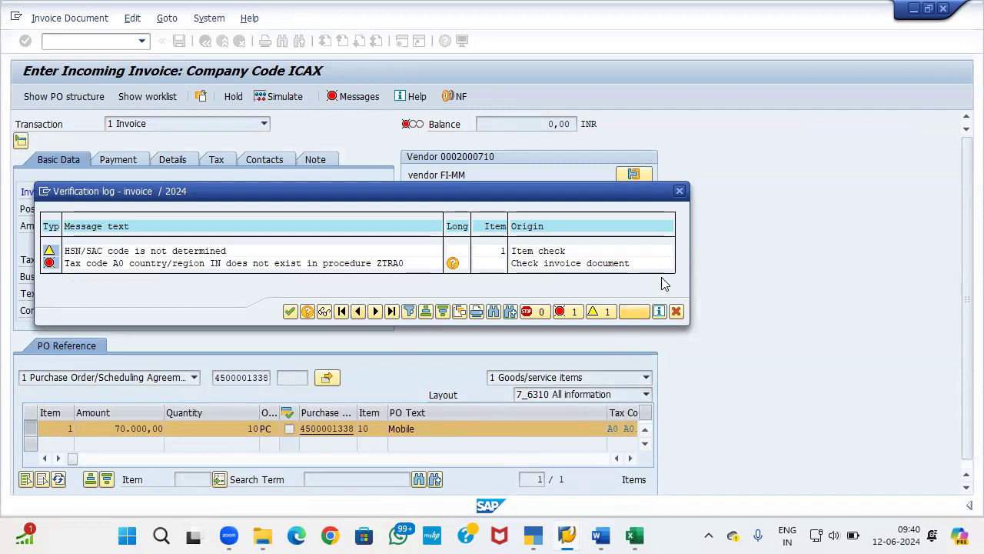
click(679, 190)
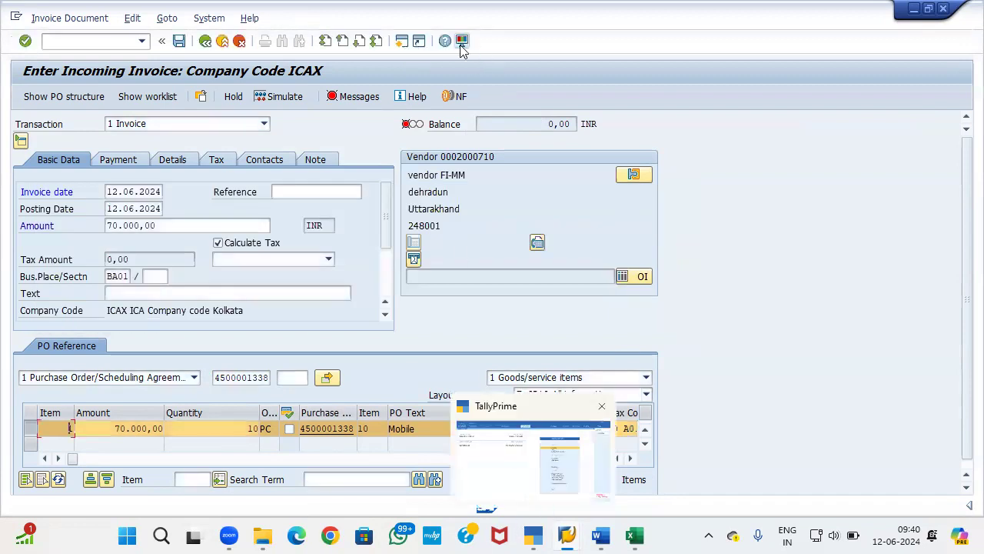
Try to open transaction OBBG in a new session and decline displaying the locked data
click(401, 41)
text(obbg)
key(Return)
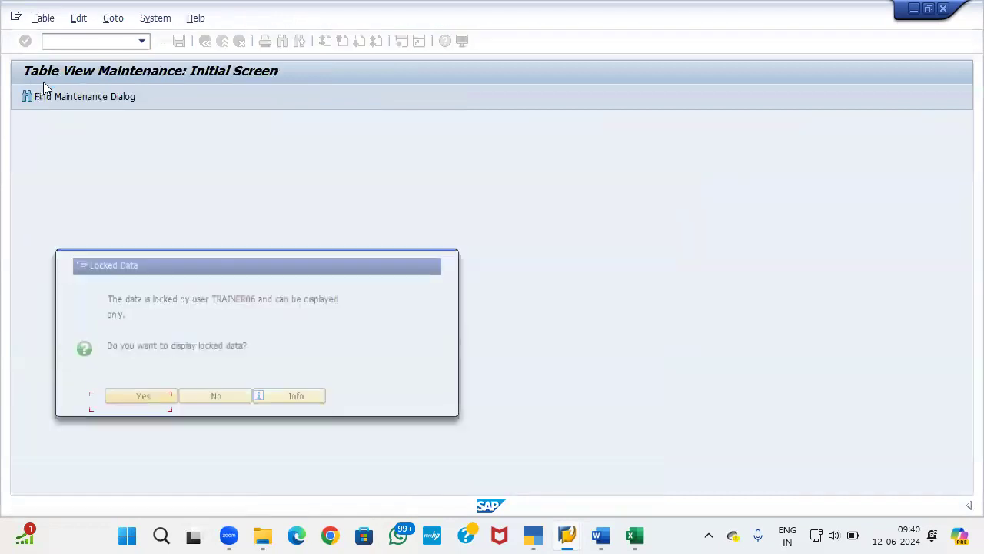
click(213, 403)
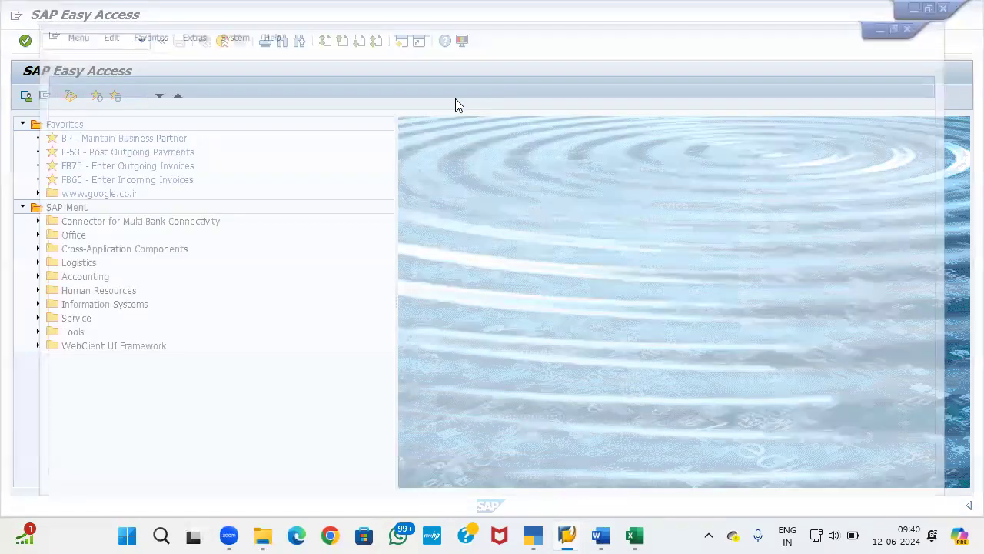
Try to open the lock entries with transaction SM12
text(sm12)
key(Return)
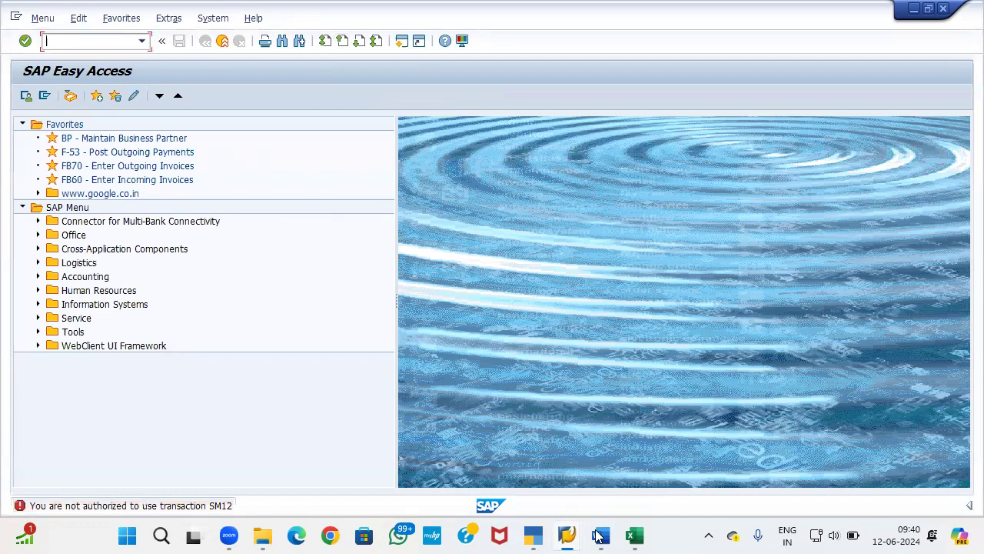
mouse_move(571, 537)
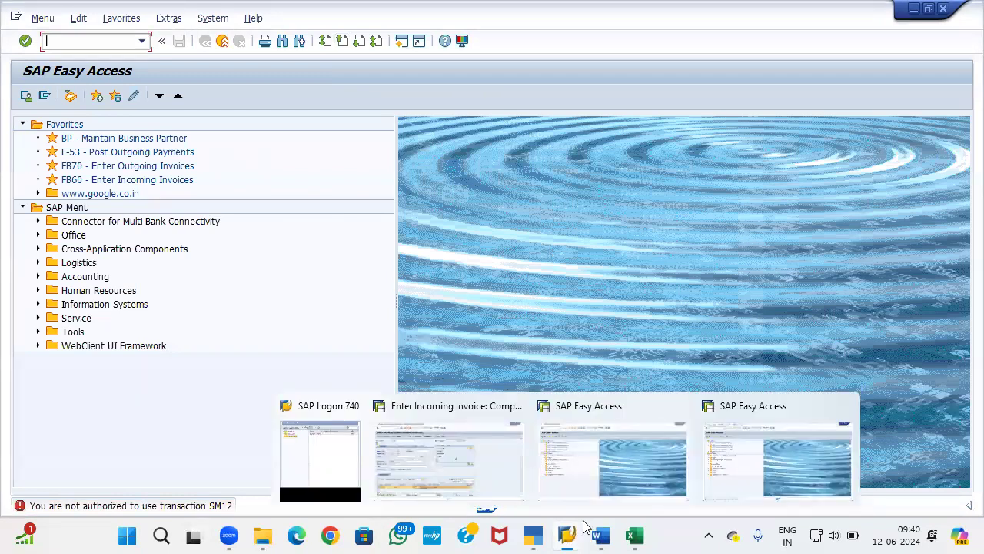
key(Return)
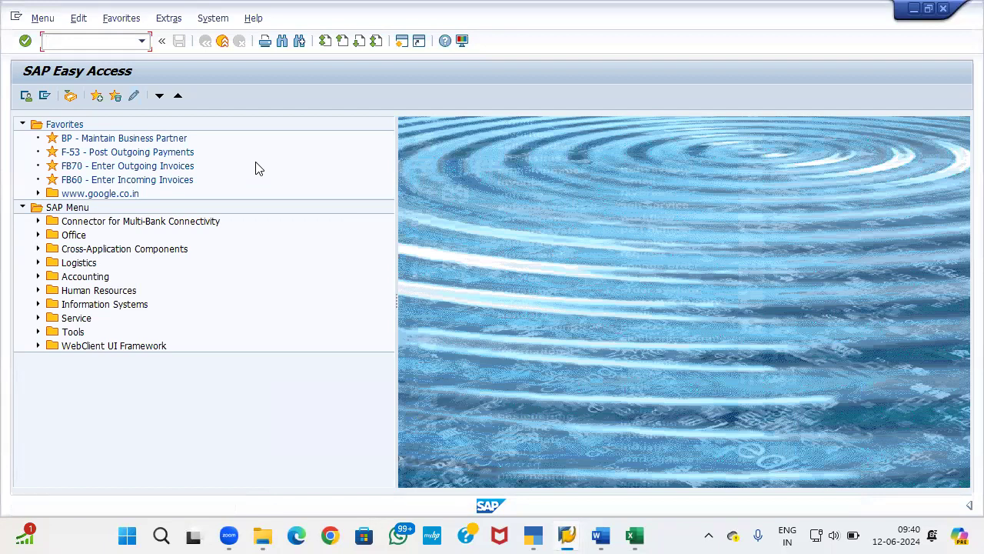
text(s)
mouse_move(618, 536)
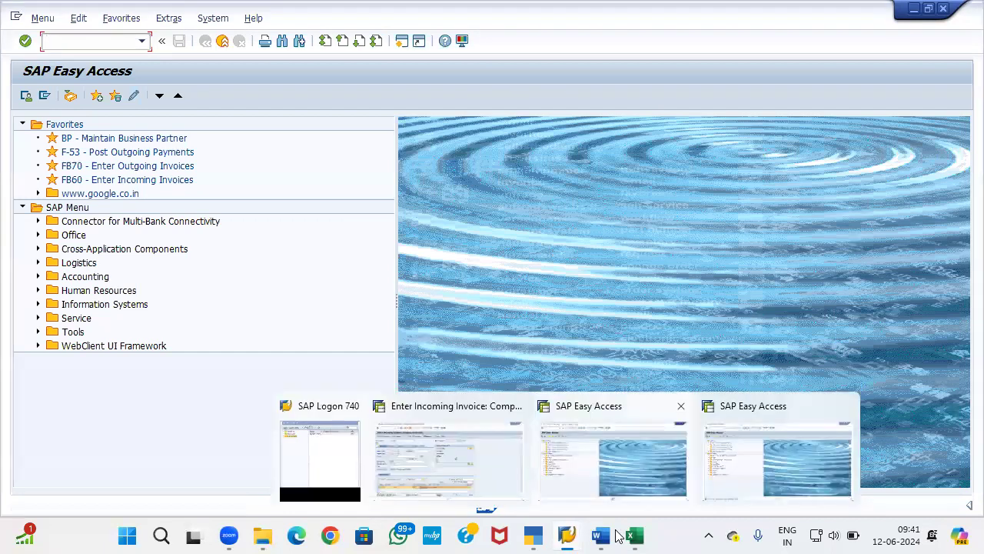
Open transaction OBBG and position the country tax procedure assignments at IN (India)
text(obbg)
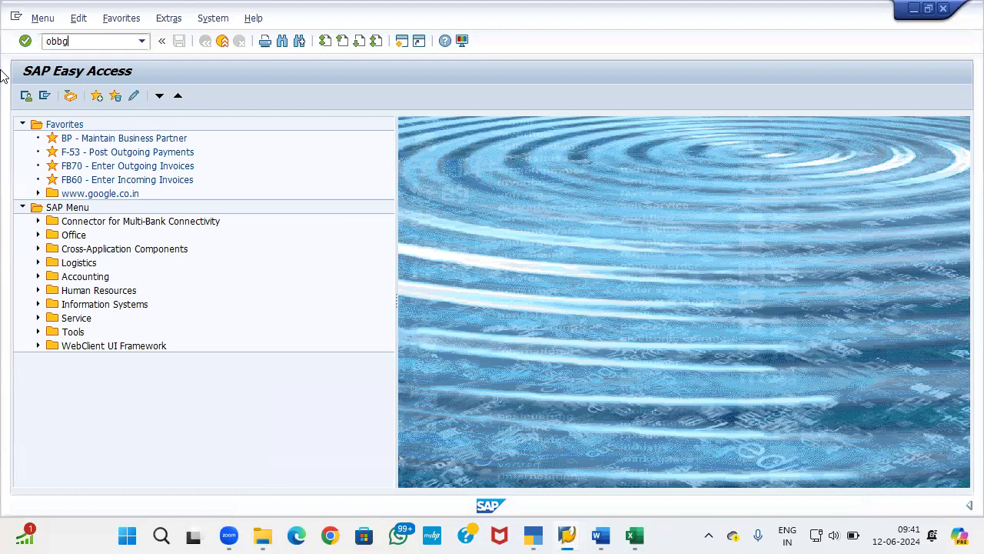
key(Return)
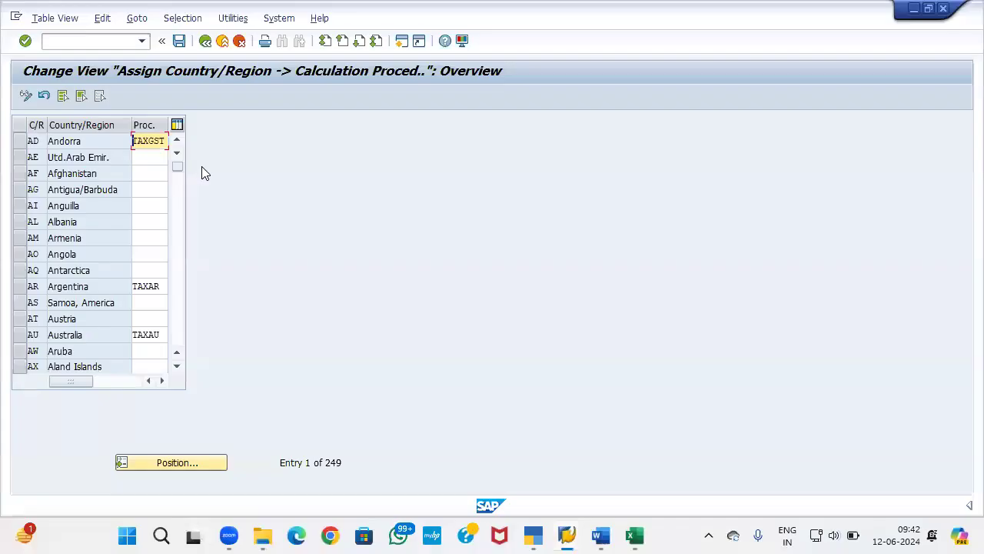
click(205, 41)
text(obbg)
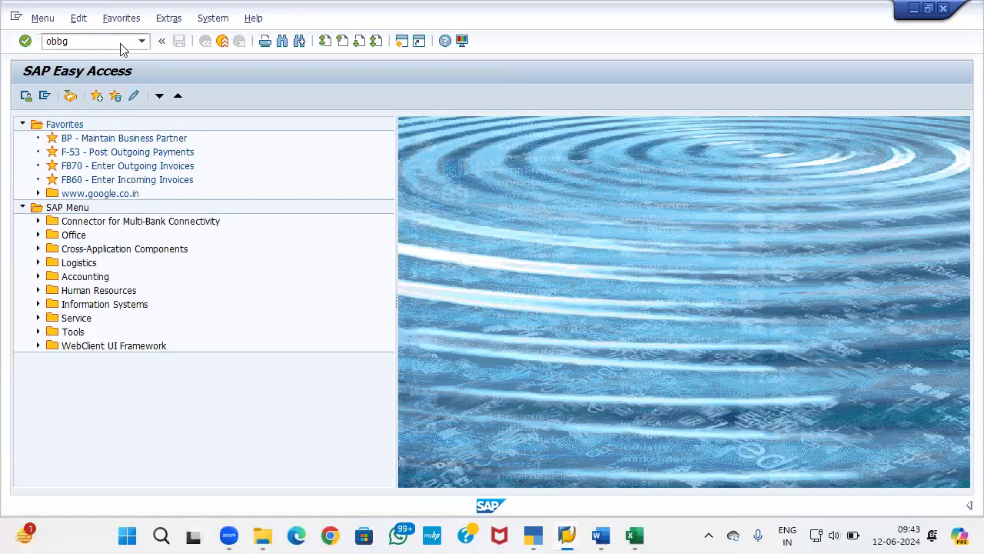
key(Return)
click(196, 458)
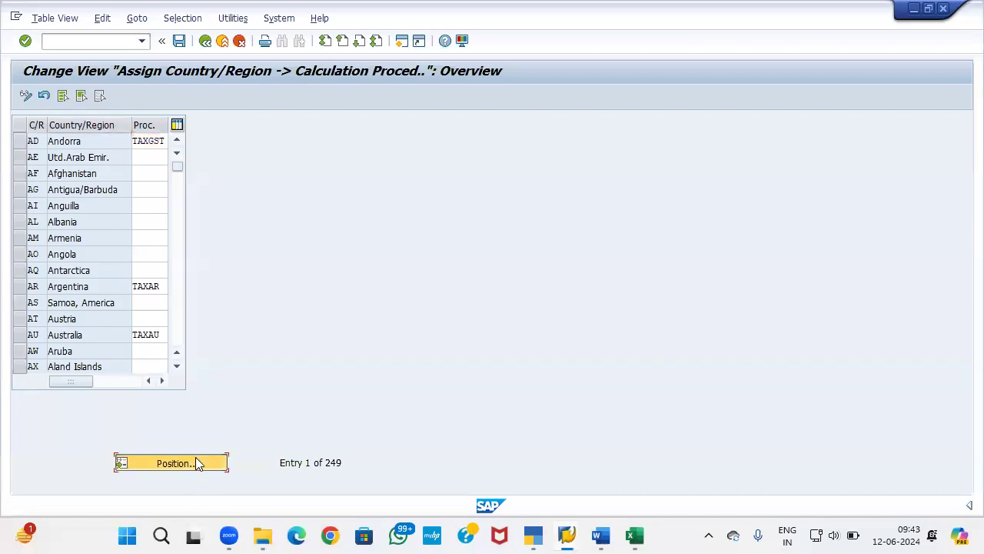
text(IN)
key(Return)
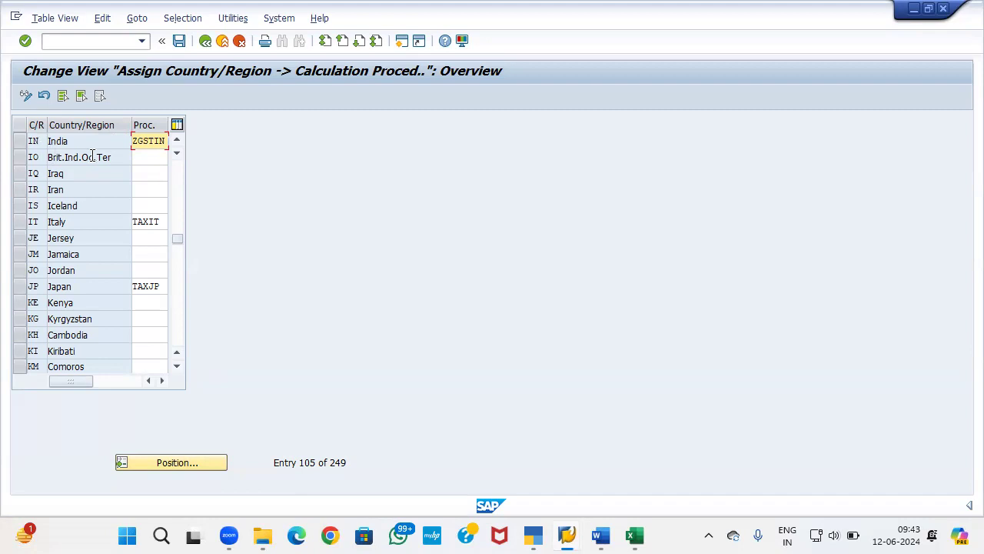
Leave the tax procedure assignments and start a new MIRO invoice with company code ICAX
click(109, 40)
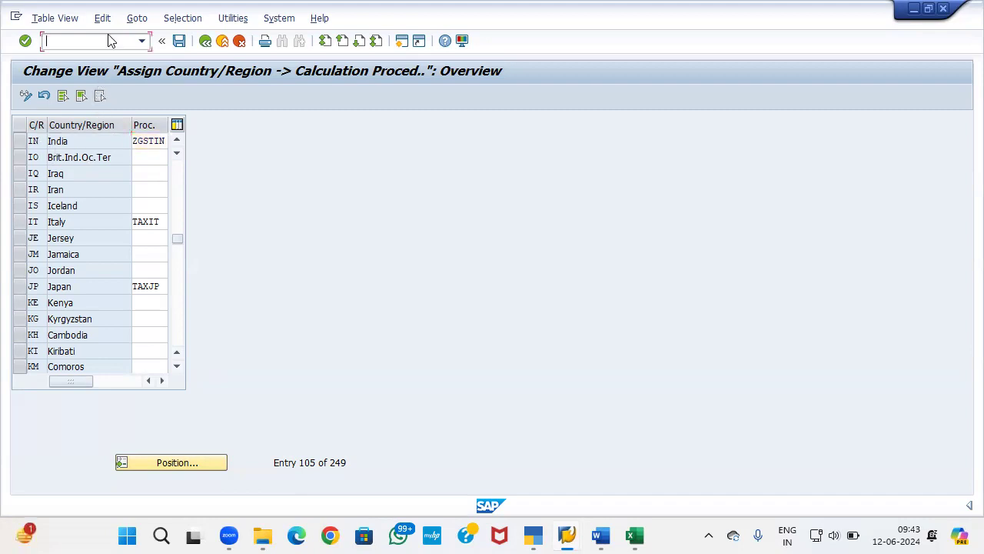
text(/nmiro)
key(Return)
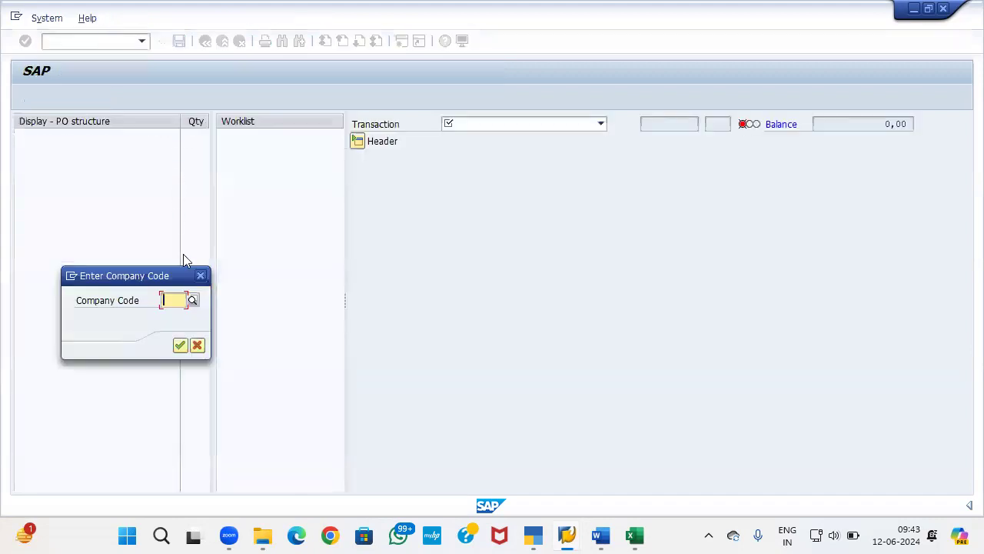
text(icax)
key(Return)
Set the new invoice's date to 12.06.2024 and load the item from the copied purchase order number
text(12.6.2024)
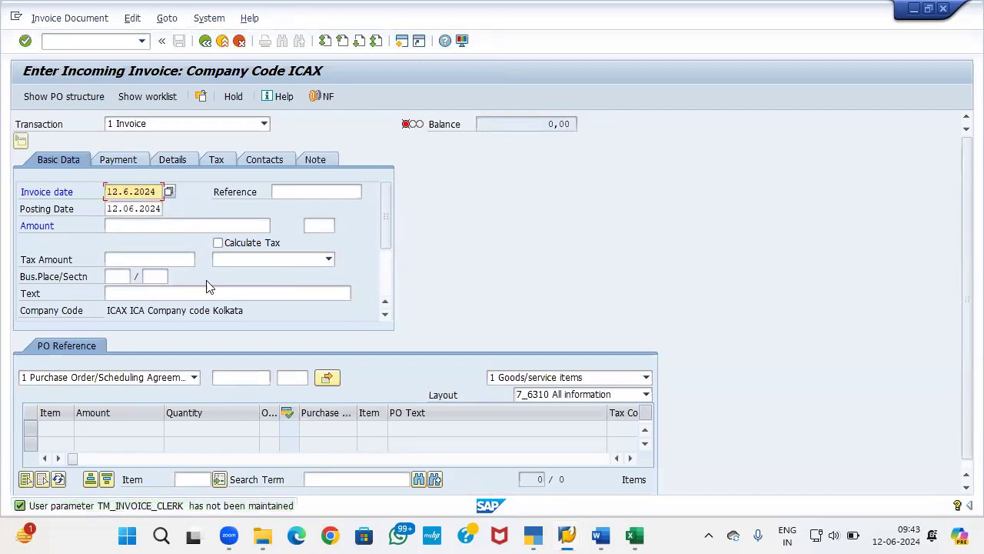
click(251, 373)
key(ctrl+v)
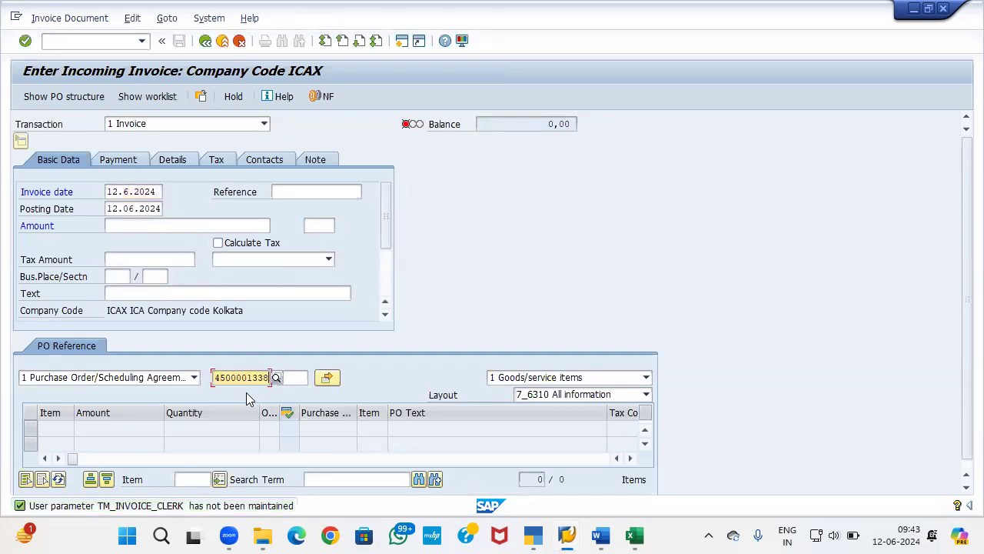
key(Return)
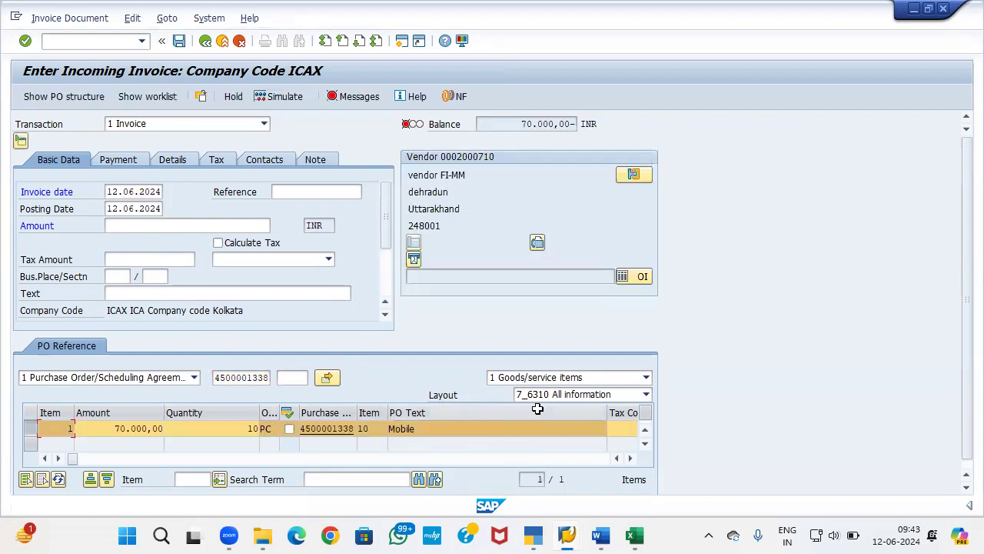
Assign tax code A1 (5 % OUTPUT CGST + SGST) to the Mobile item and turn on automatic tax calculation
click(630, 458)
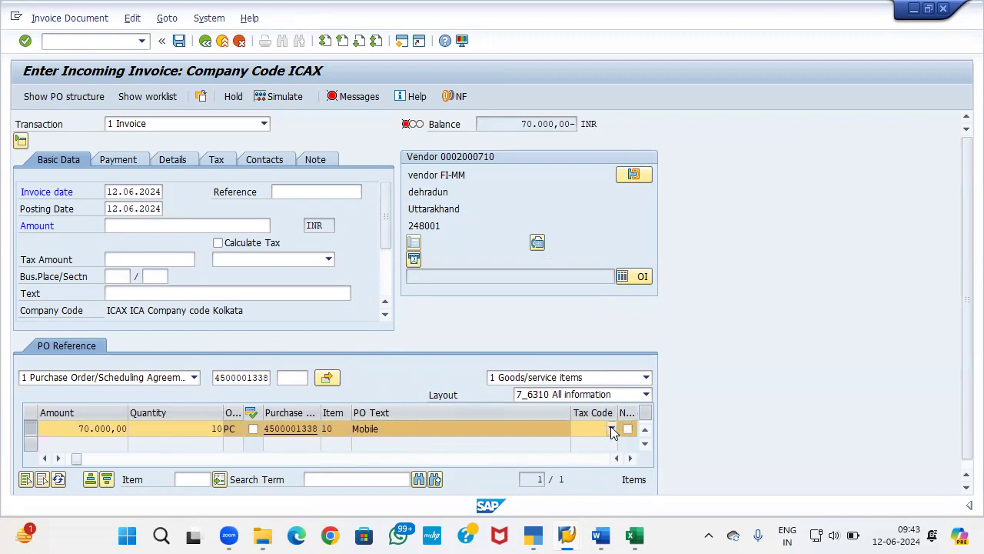
click(611, 429)
scroll(547, 458, down, 1)
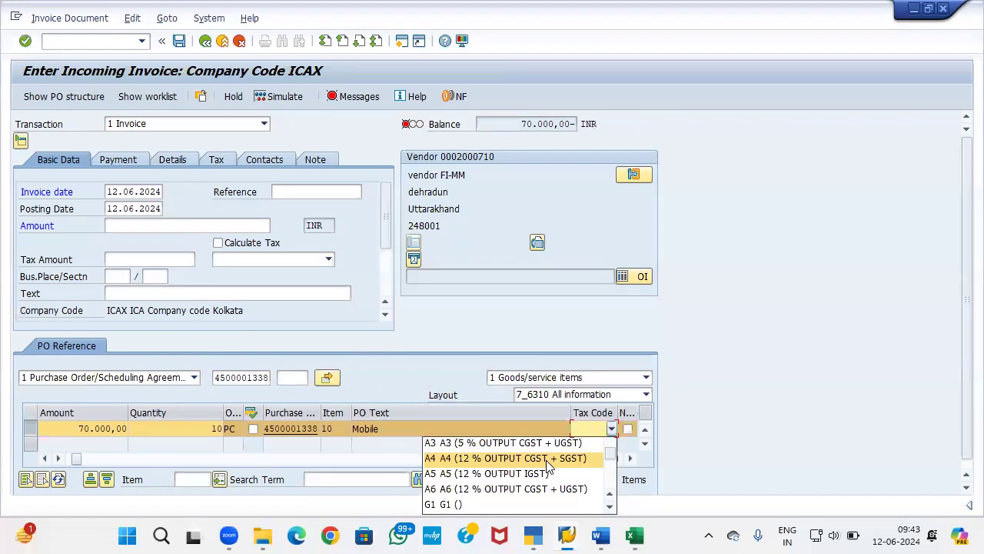
scroll(547, 481, up, 1)
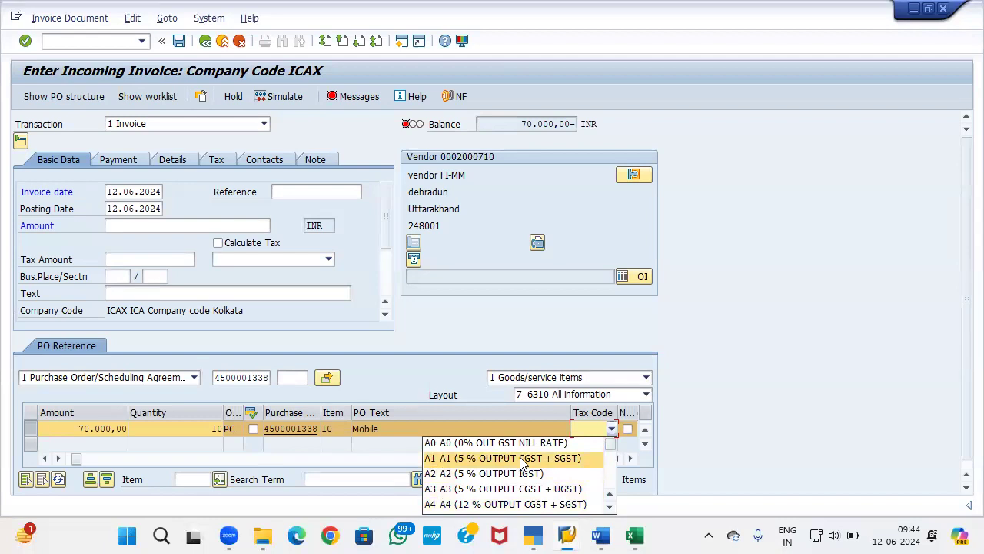
click(523, 458)
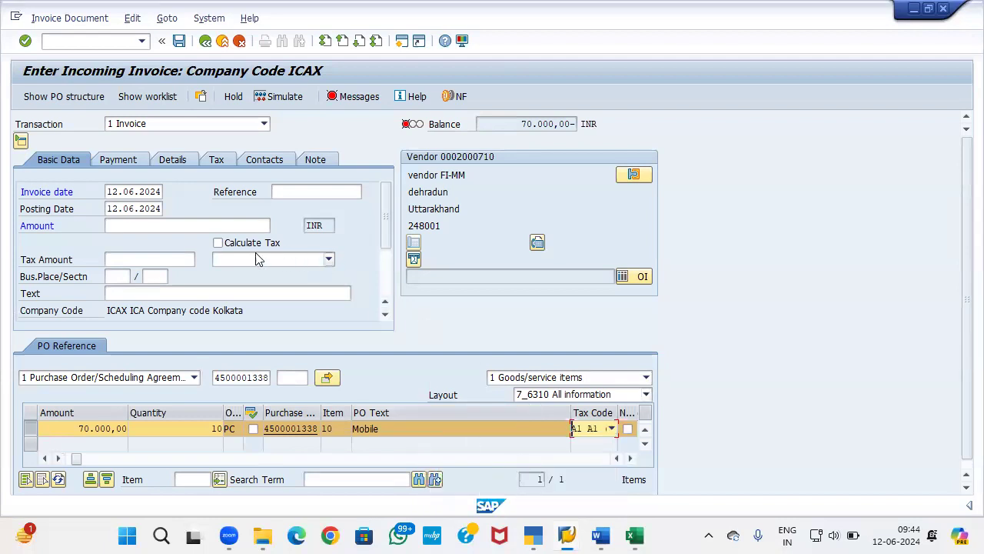
click(218, 243)
key(Return)
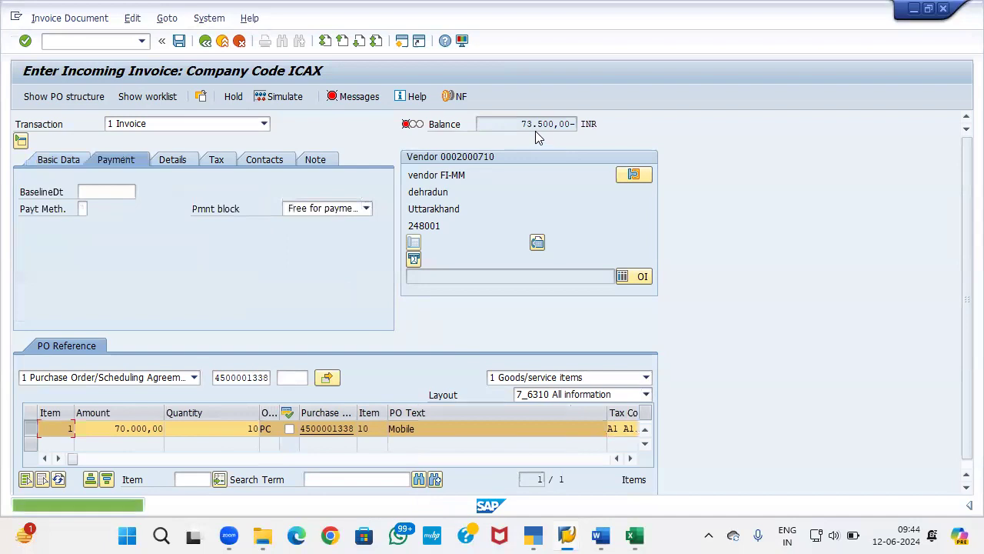
Set the payment baseline date to 12.6.2024 and return to the basic data
click(117, 192)
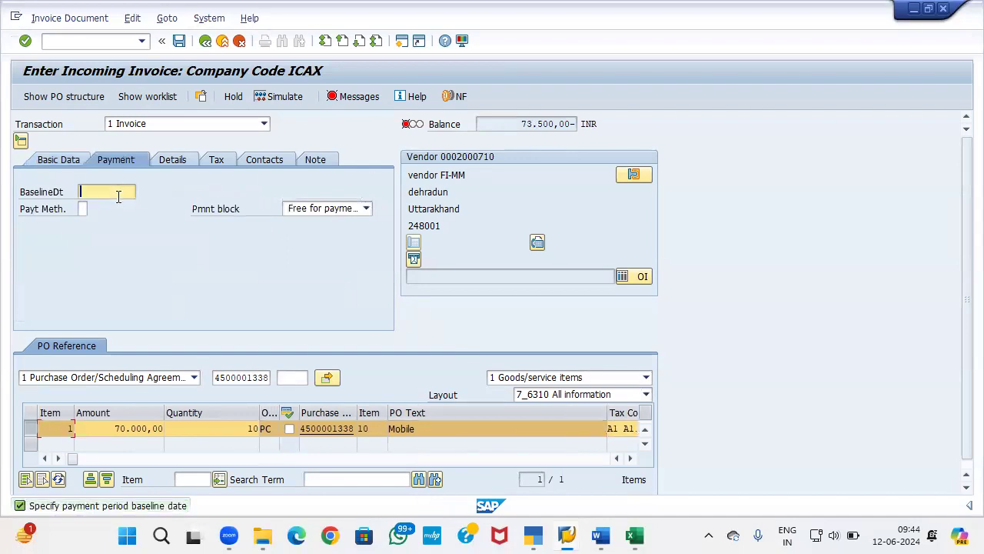
click(117, 194)
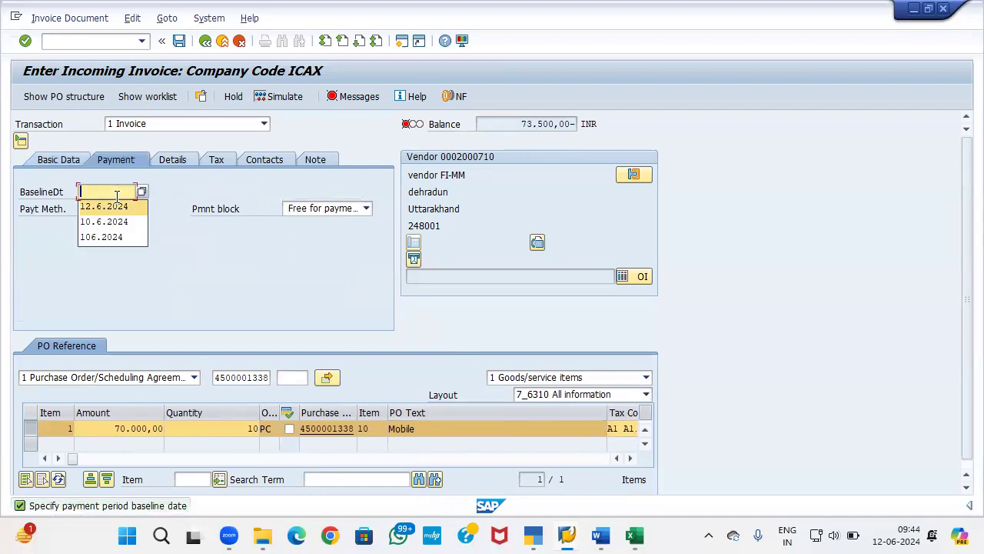
click(116, 205)
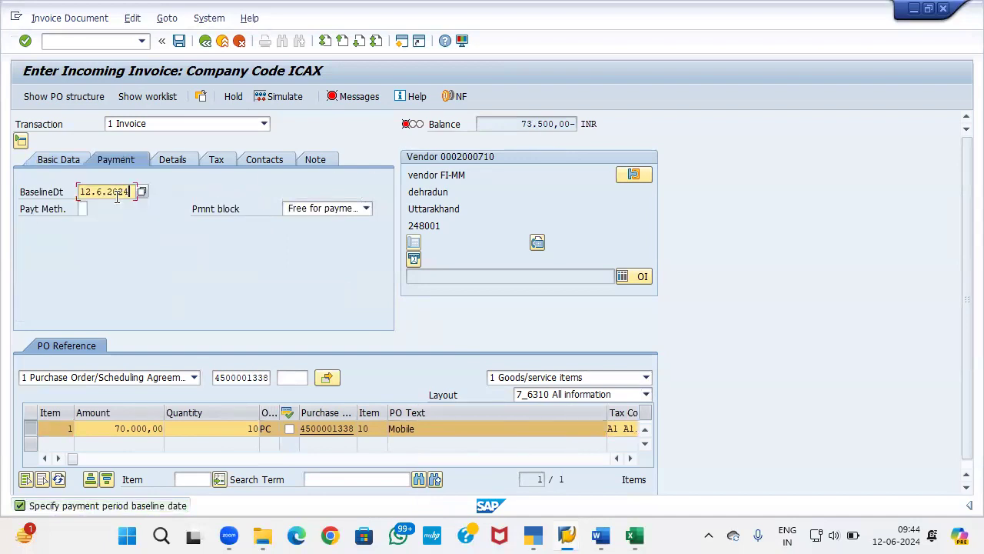
click(70, 163)
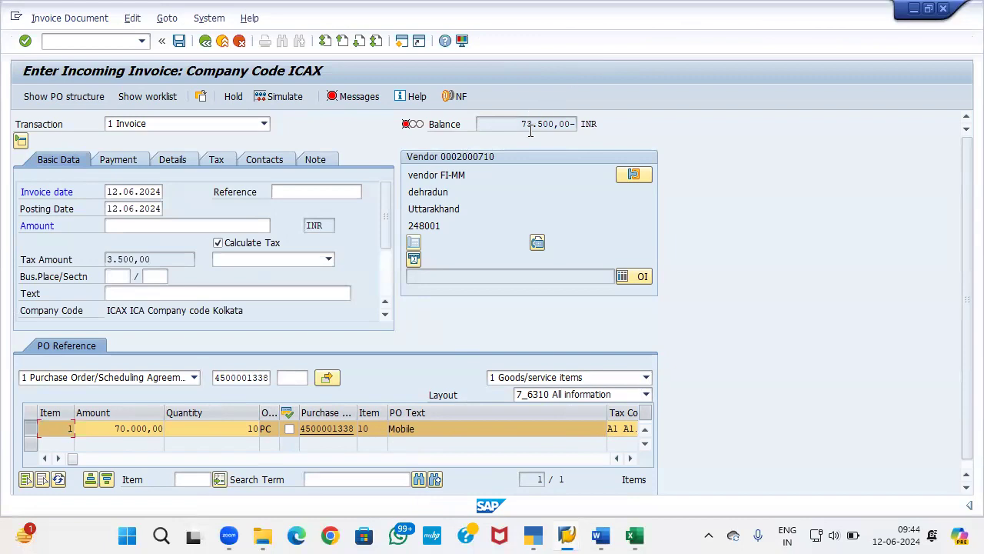
Set the invoice amount to 73500 INR and the business place to BA01
click(228, 229)
text(73500)
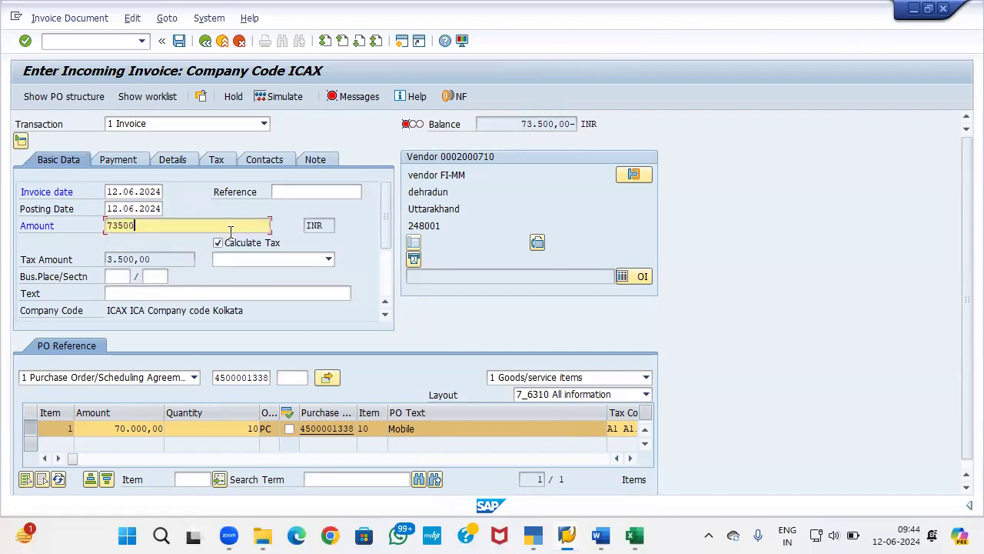
key(Return)
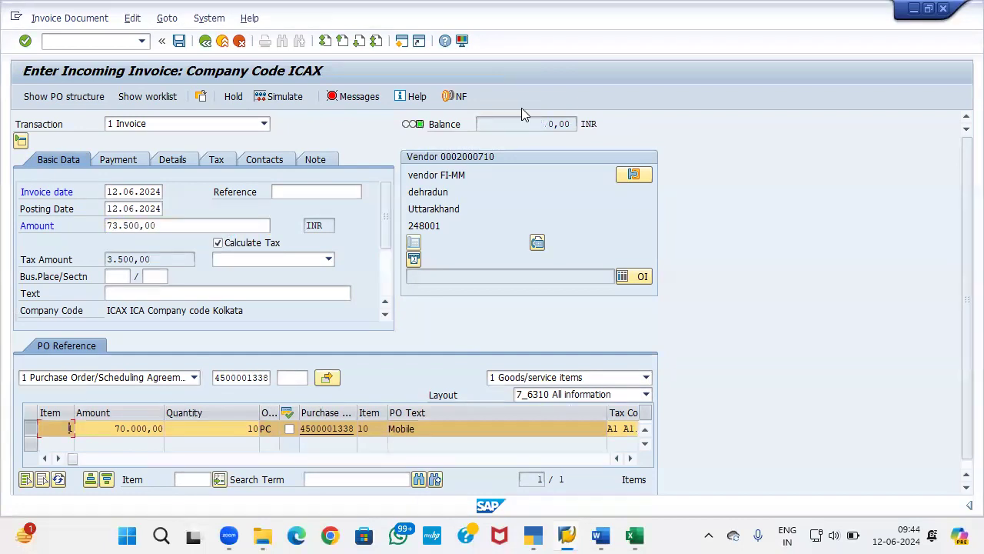
click(126, 276)
text(ba01)
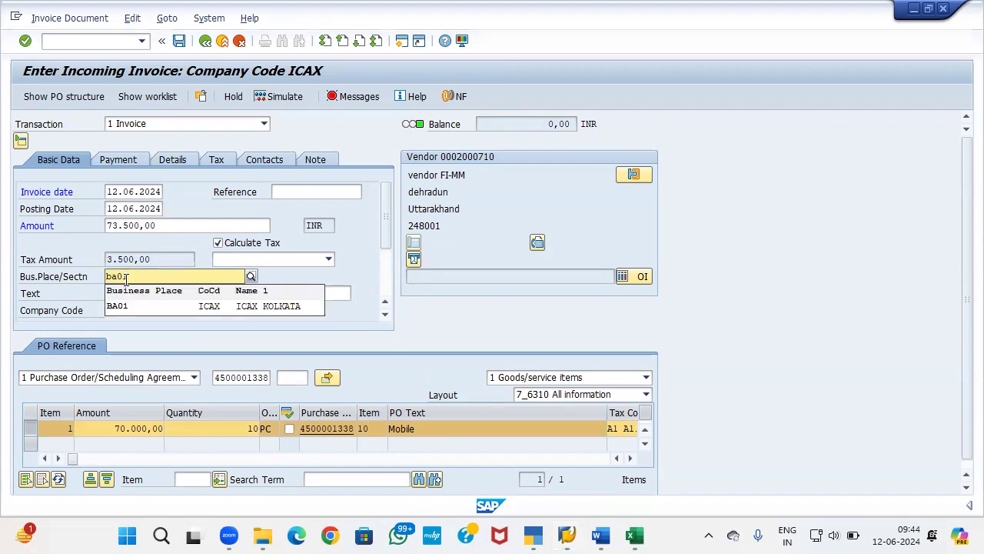
key(Return)
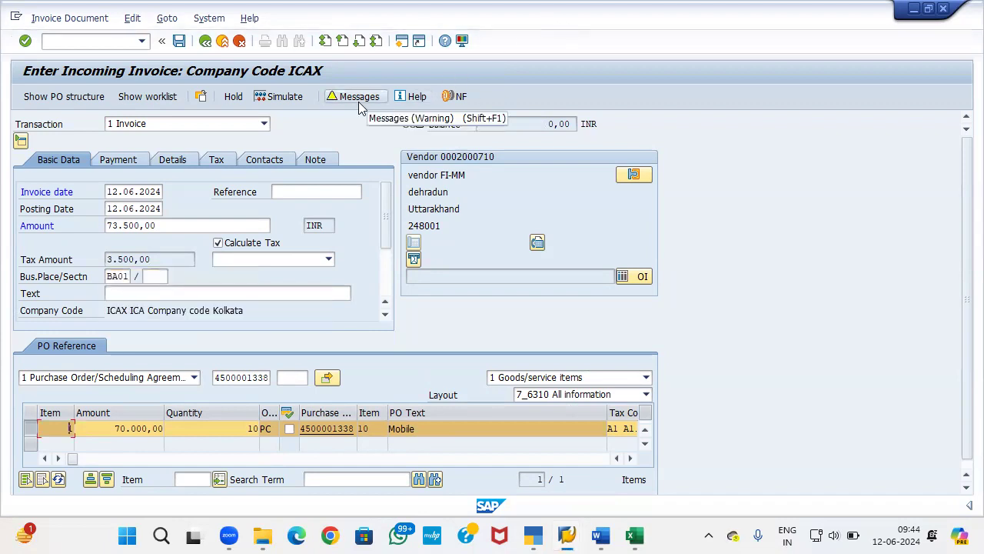
Simulate the invoice document, check the GR/IR clearing amount, and post the invoice
click(279, 100)
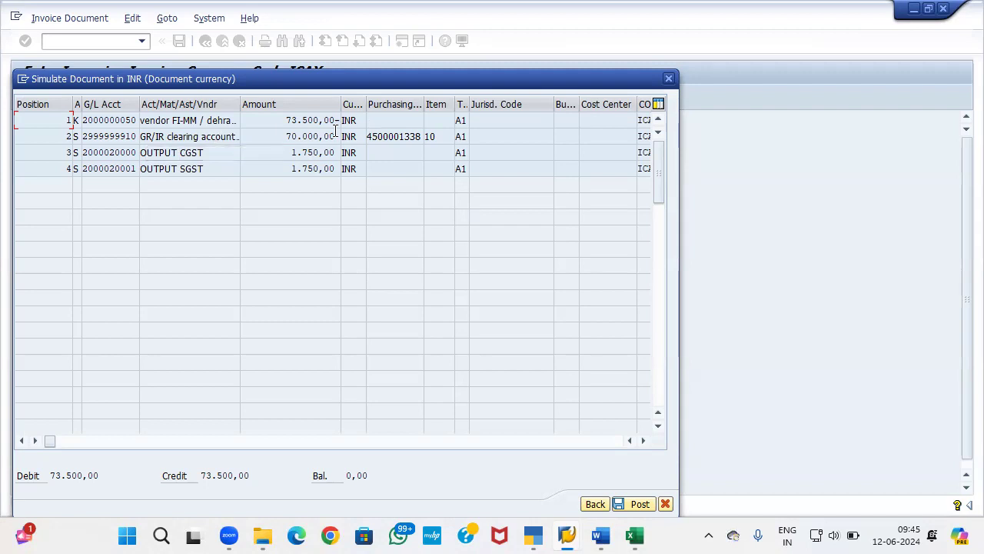
drag(334, 137, 285, 141)
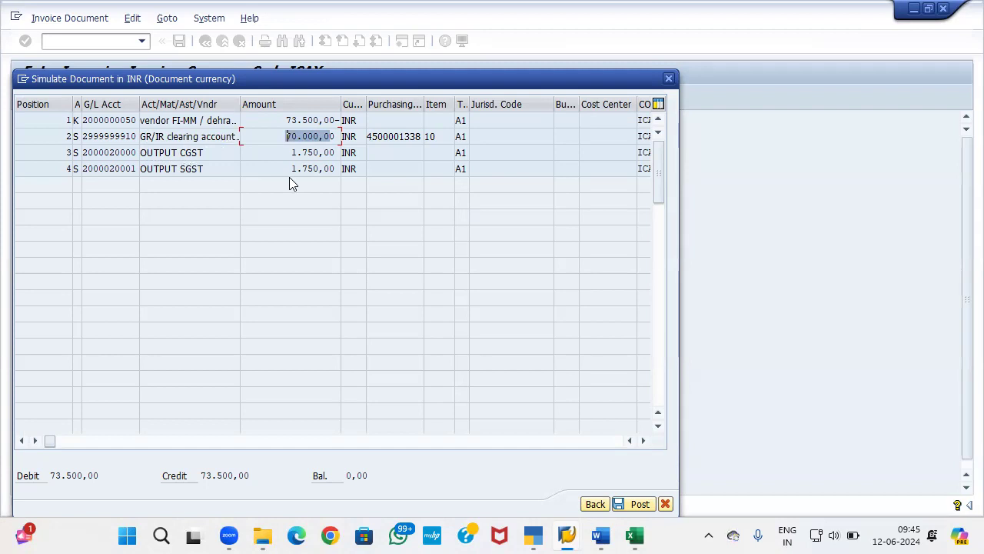
click(668, 78)
click(178, 41)
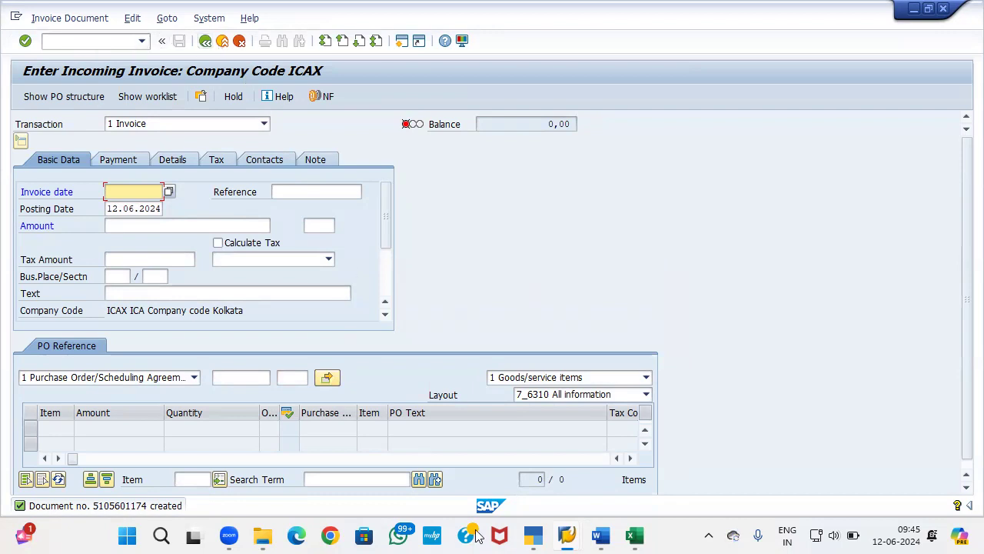
Open a new SAP session and start transaction FBL1N for vendor line items
mouse_move(582, 536)
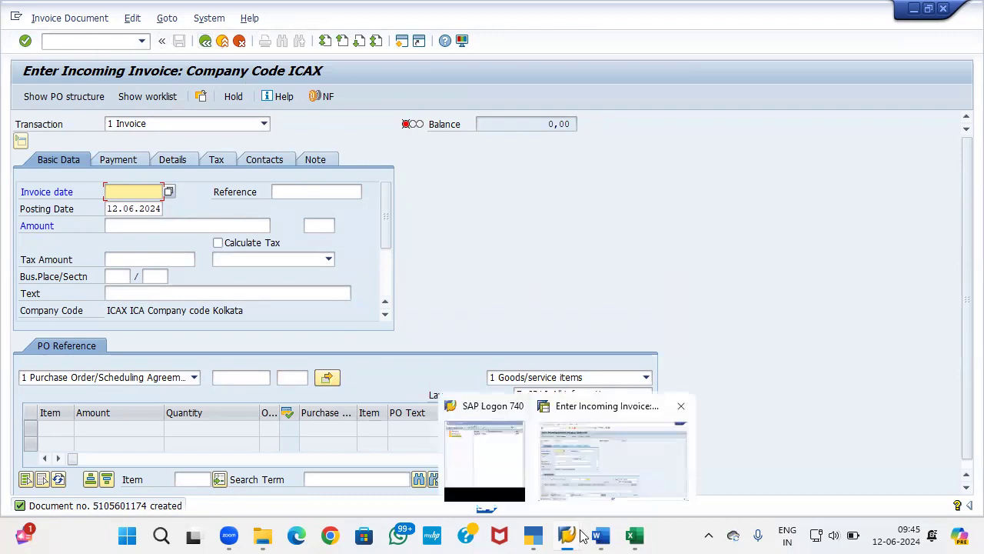
click(403, 41)
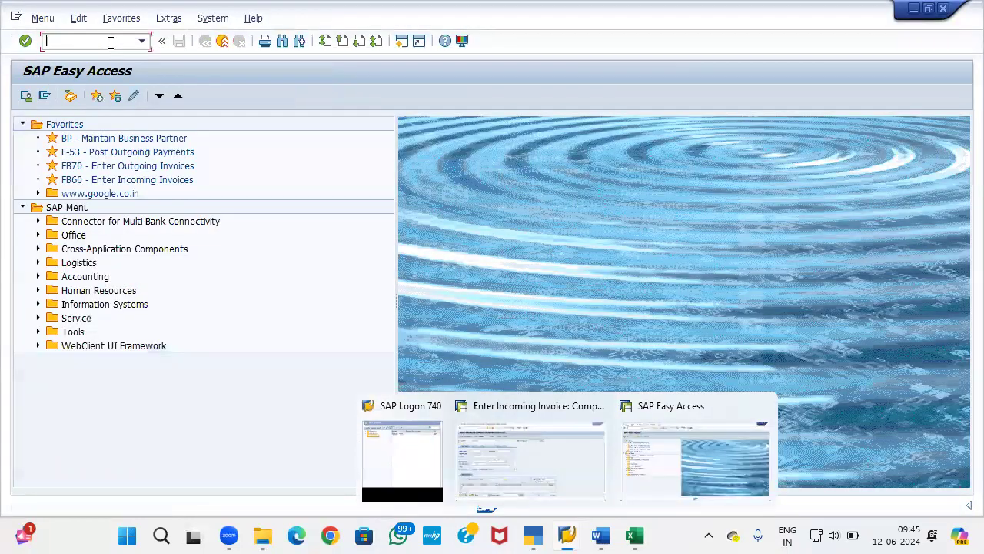
text(gbl3n)
key(BackSpace)
key(BackSpace)
key(BackSpace)
text(l1n)
key(Return)
text(fbl1n)
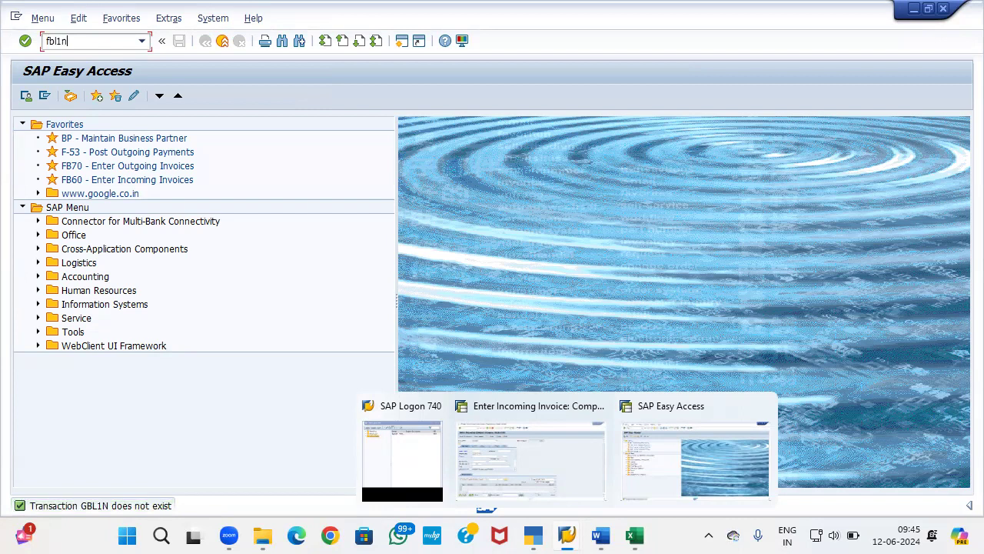
key(Return)
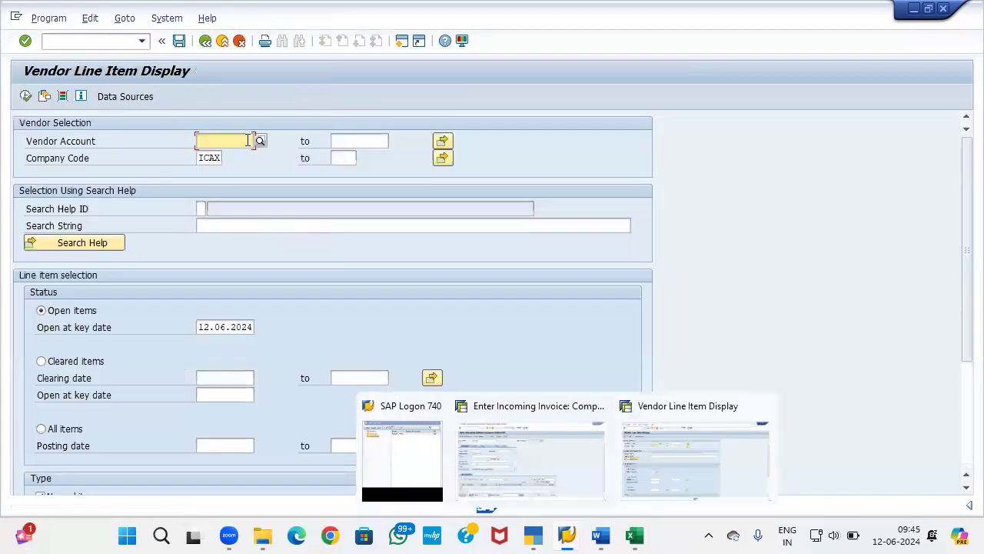
Select the vendor FI-MM account in company code ICAX and display all of its line items
text(2)
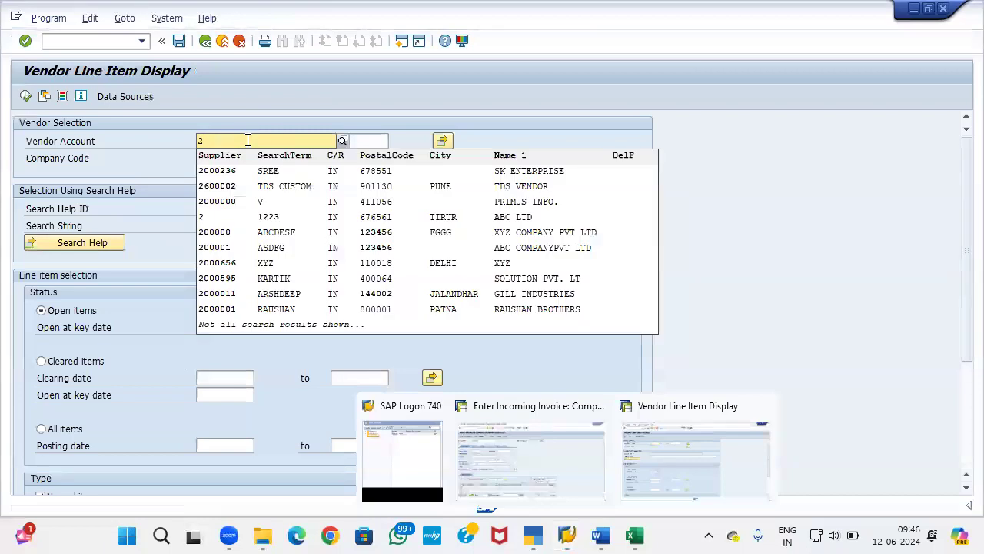
text(7)
text(0)
text(0)
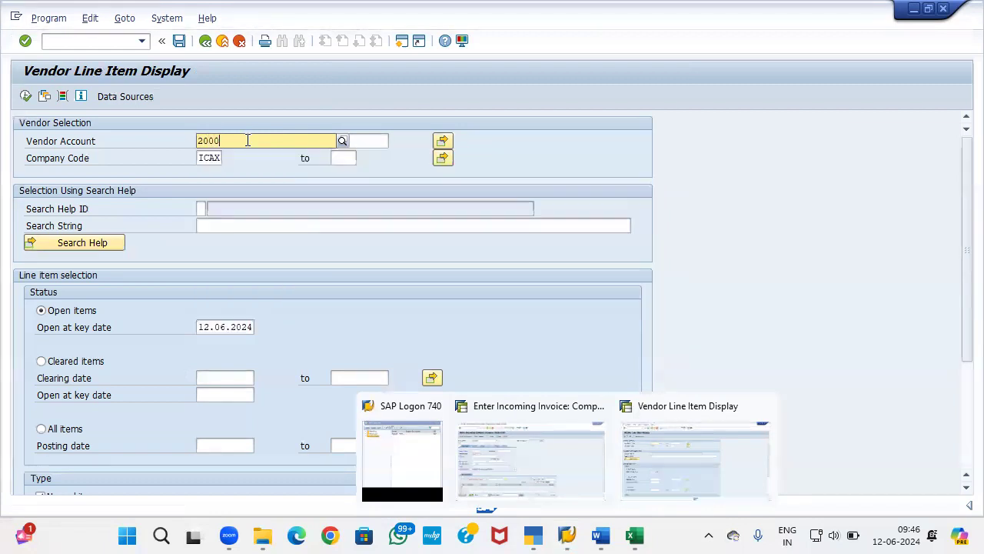
text(710)
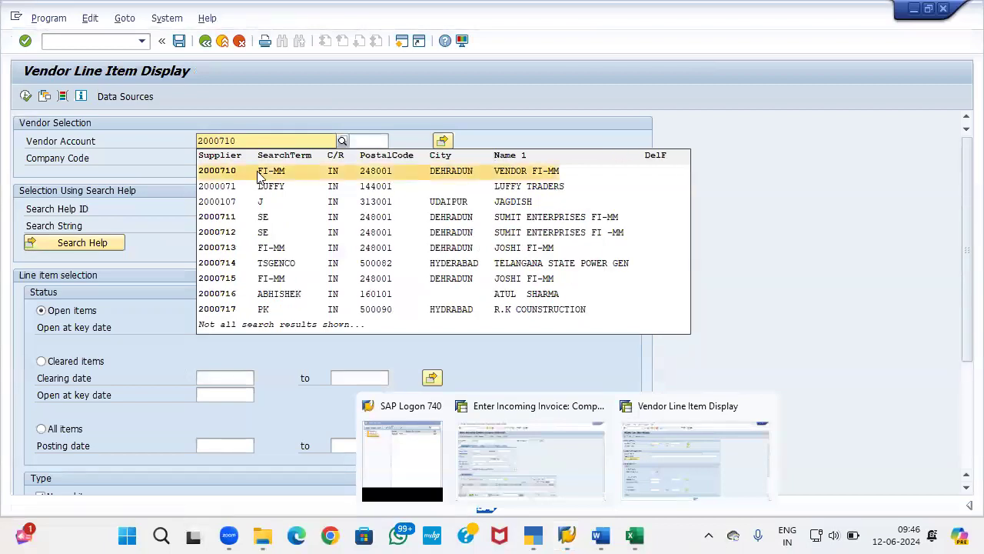
click(259, 172)
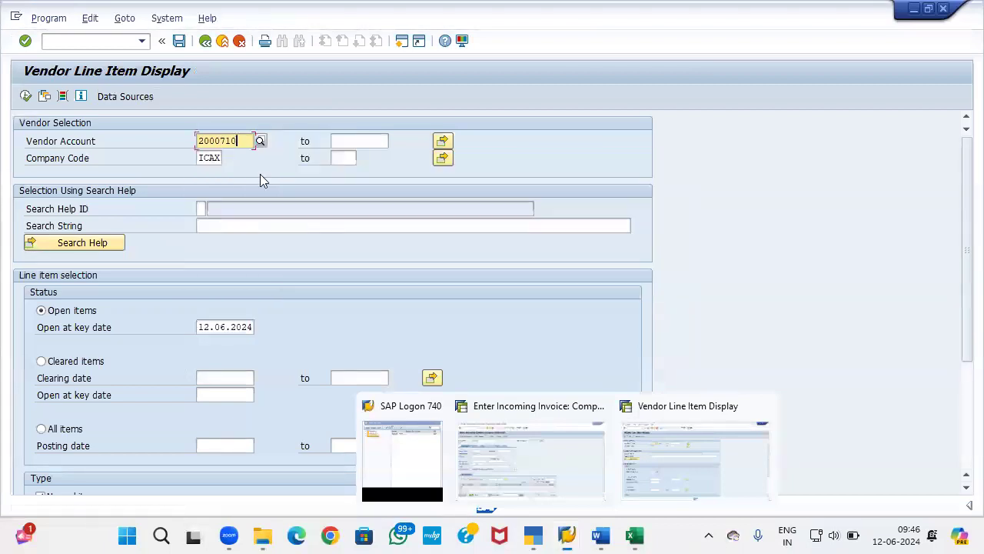
click(41, 428)
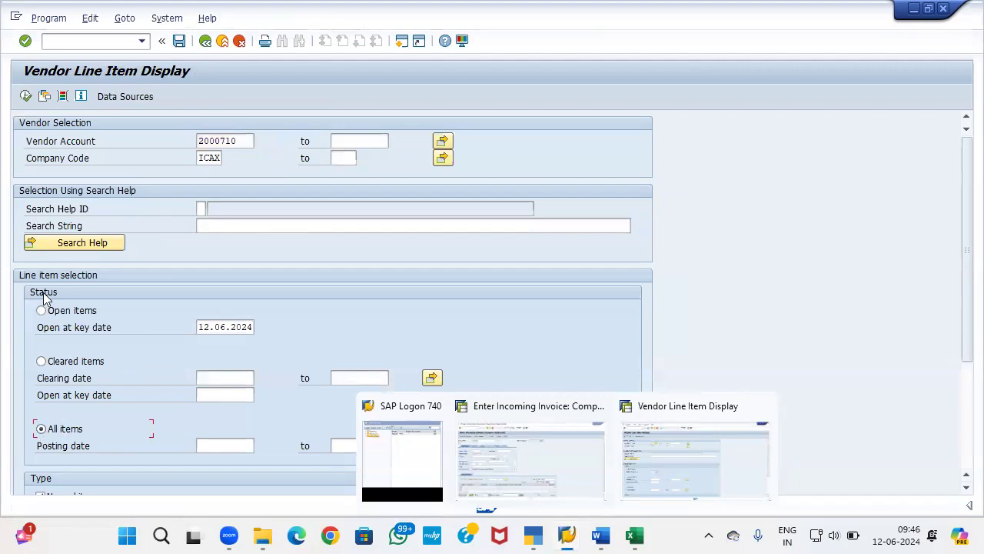
click(26, 96)
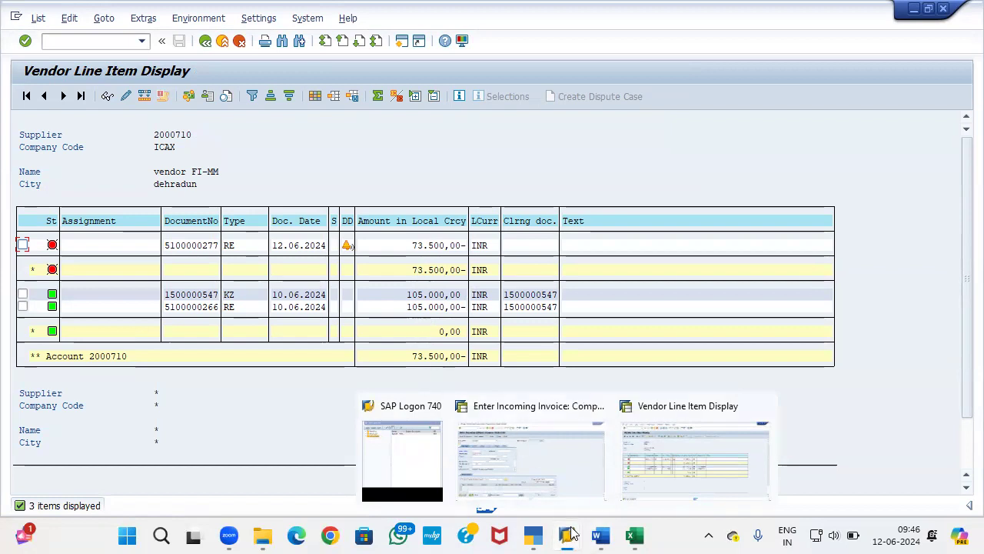
Switch to the invoice session, replace it with transaction F-53, and exit to the SAP Easy Access screen
click(547, 446)
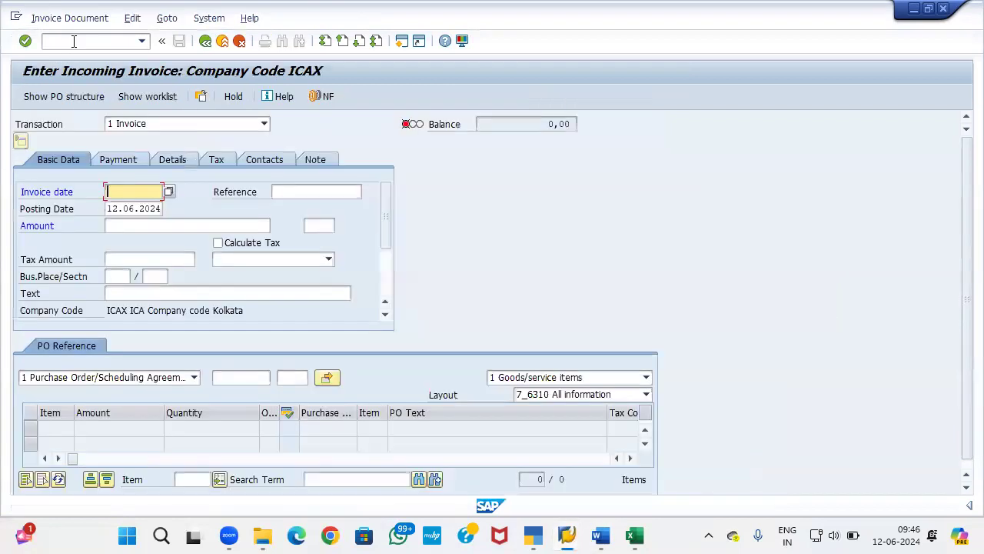
click(74, 42)
text(/nf-53)
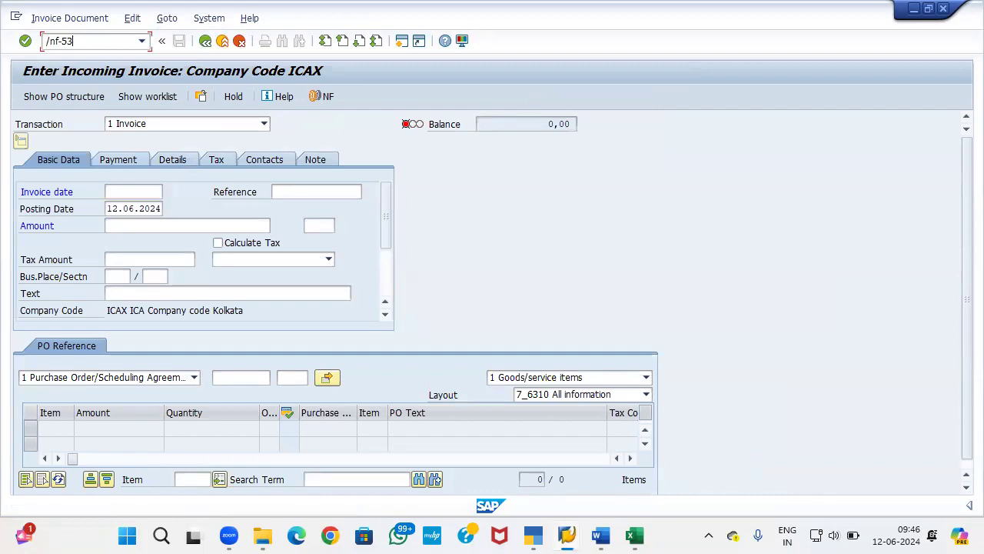
key(Return)
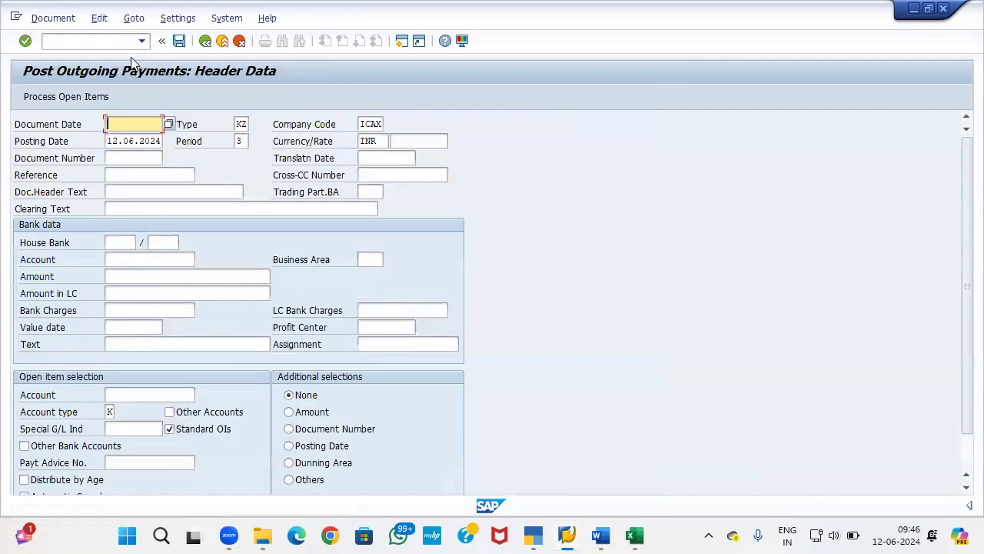
click(206, 40)
click(217, 319)
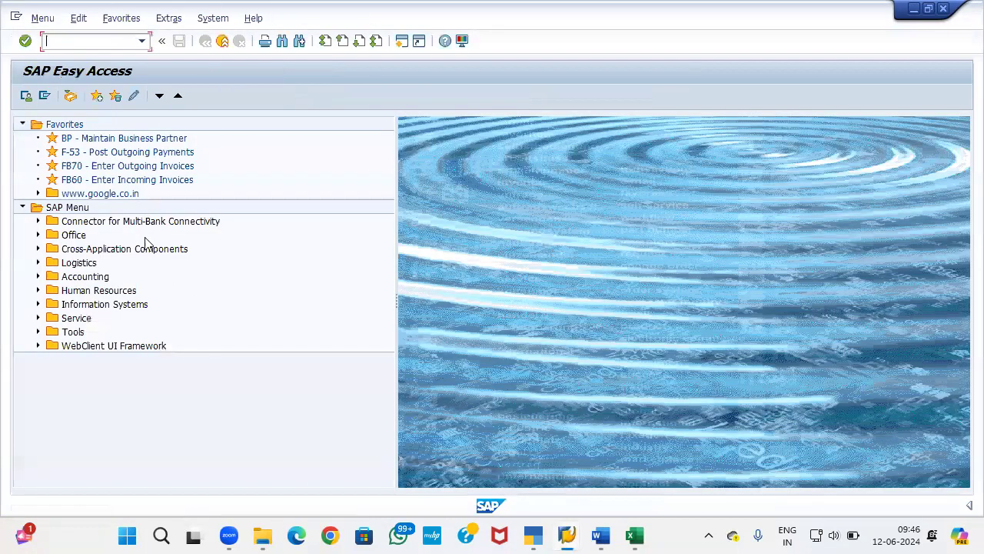
Find F-53 - Post under the outgoing payments of Accounts Payable document entry in the SAP tree and open it
click(37, 276)
click(53, 291)
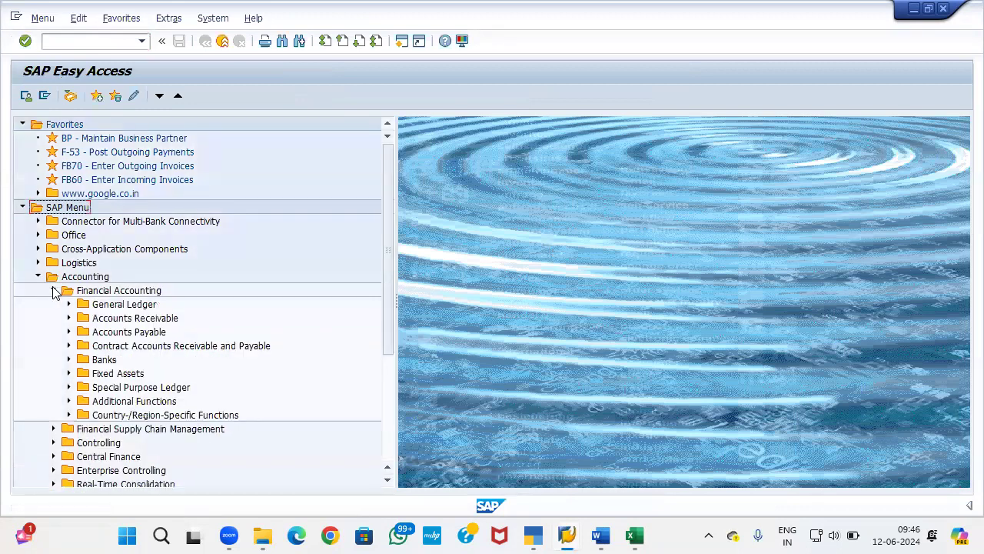
click(68, 331)
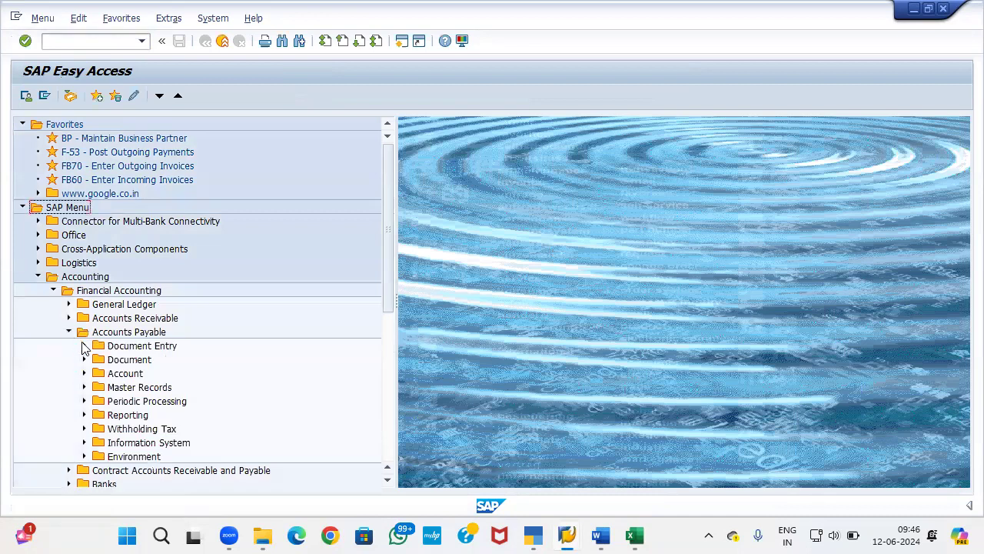
click(84, 345)
click(99, 470)
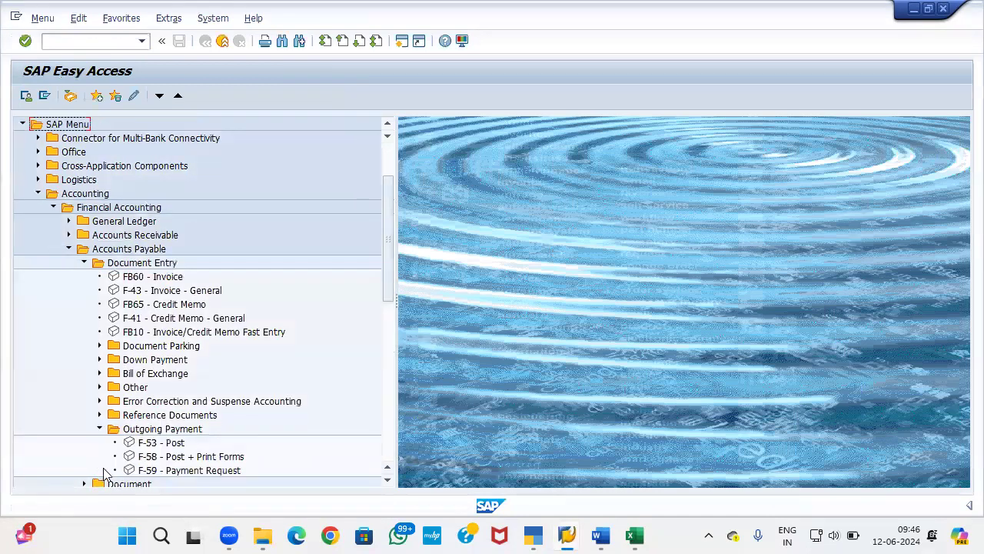
click(147, 445)
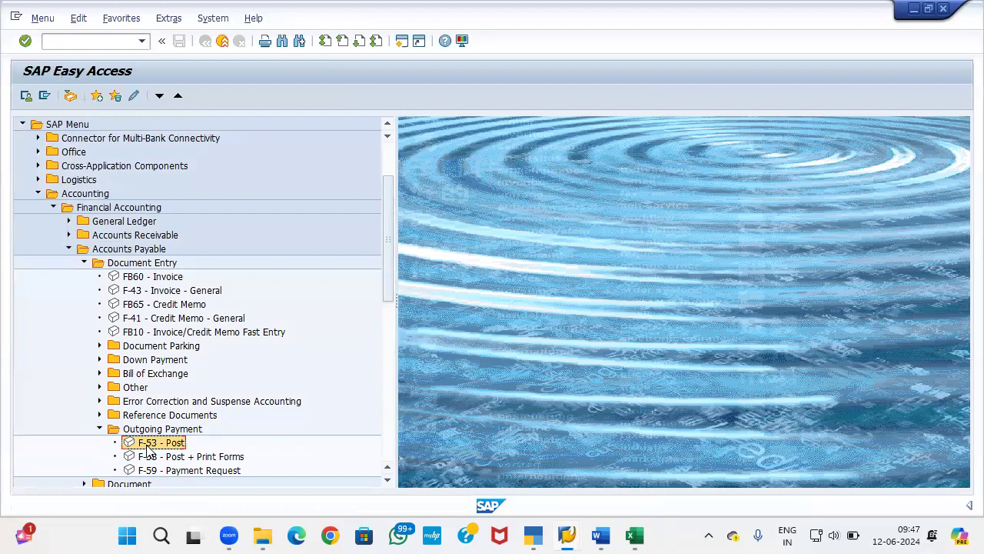
double_click(146, 448)
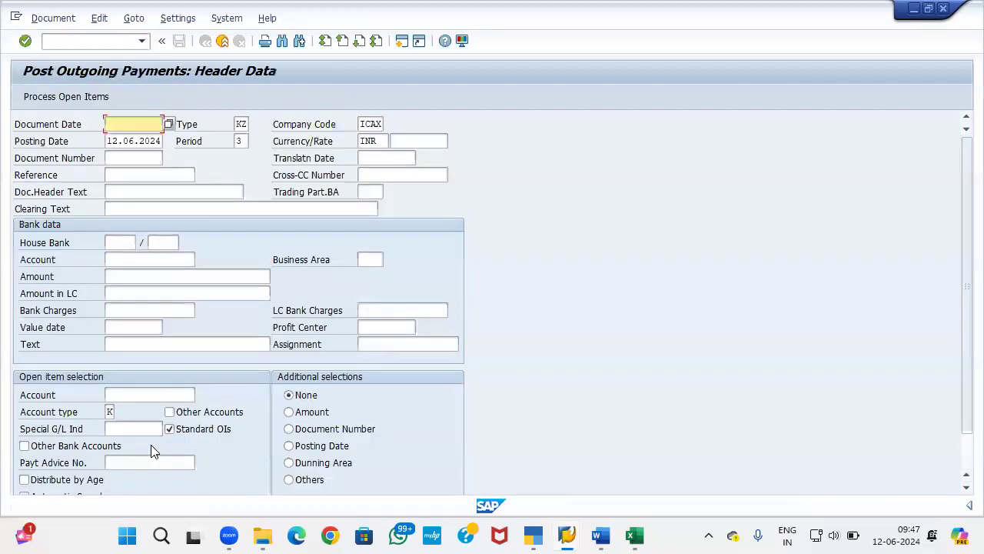
Set the payment's document date to 12.6.2024, choose the cash account as bank account, and enter amount 73500
click(152, 260)
click(201, 261)
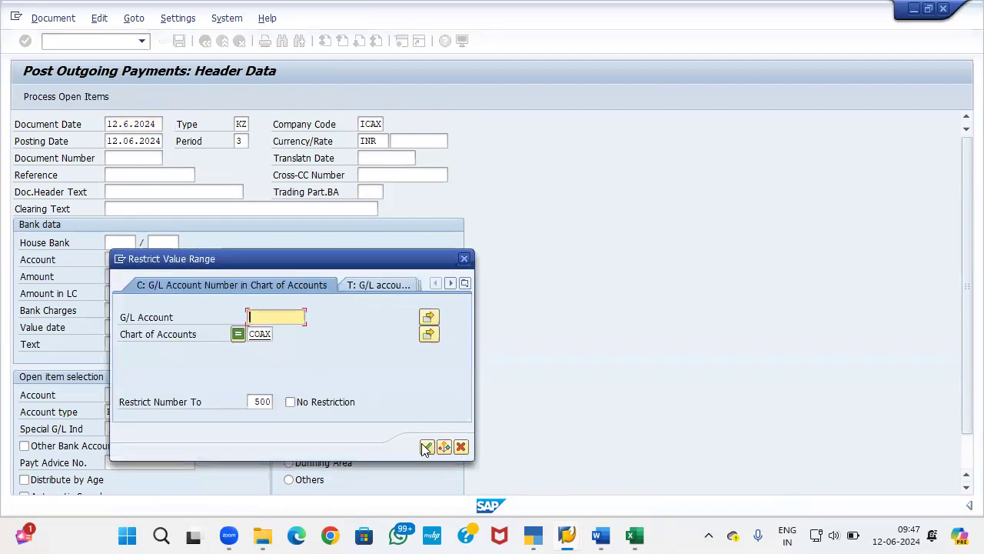
click(427, 446)
click(267, 186)
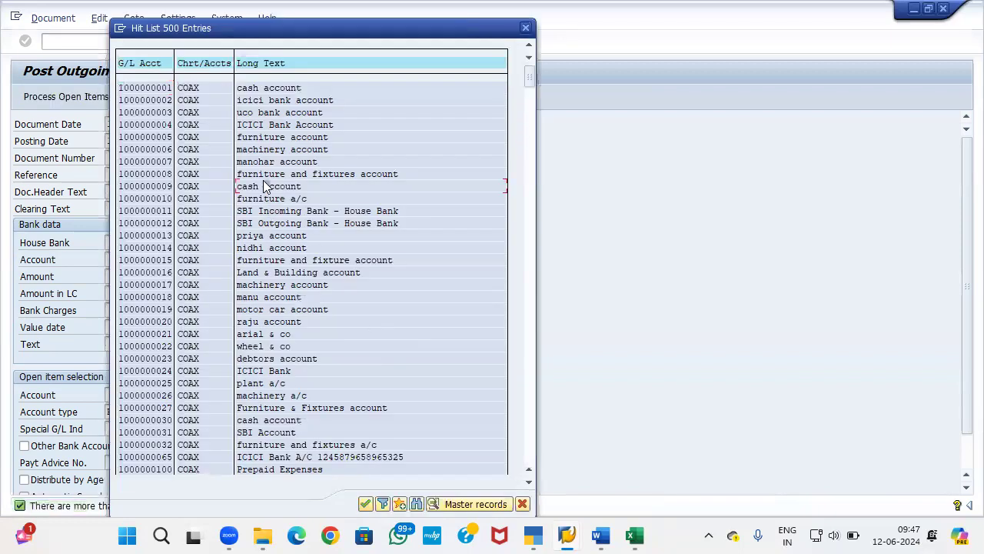
double_click(285, 190)
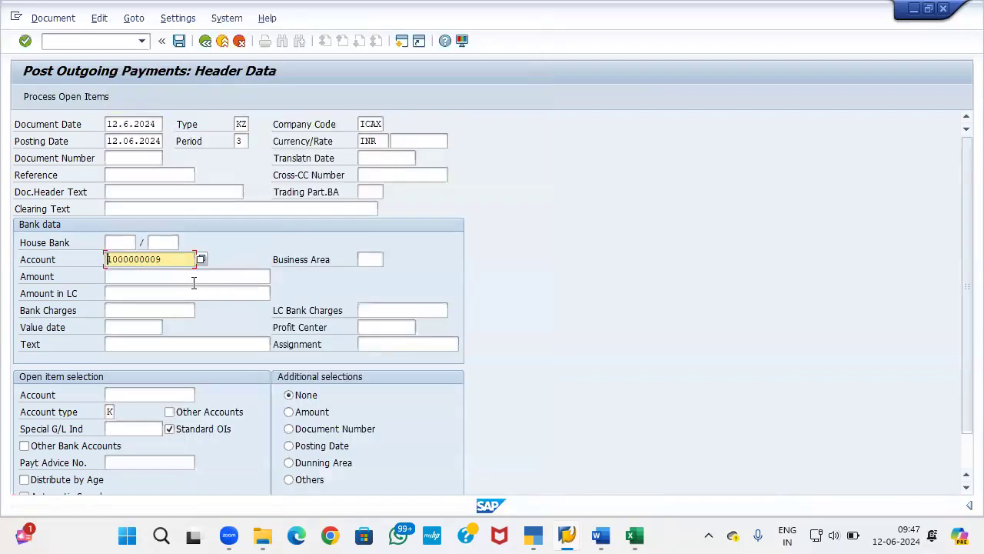
click(194, 280)
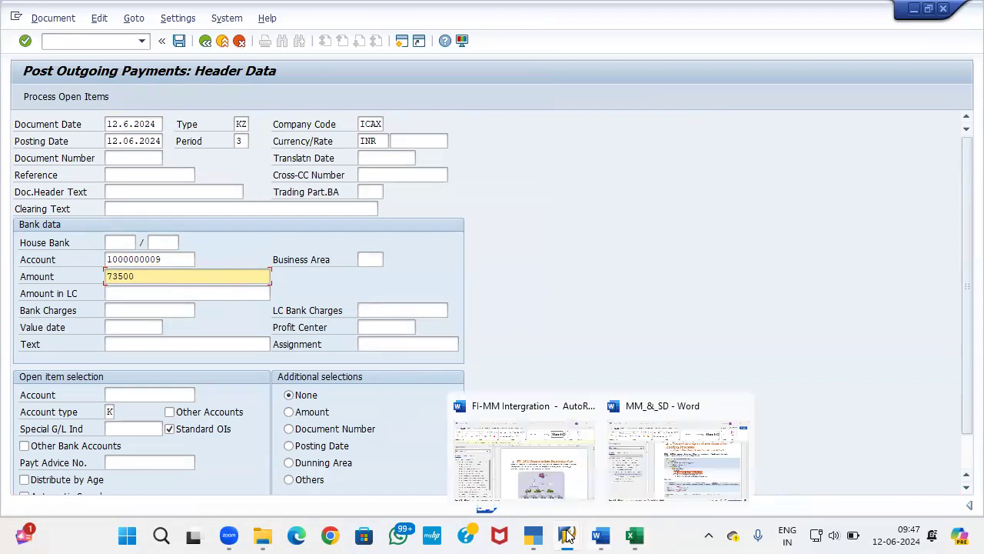
Check the vendor's open invoice amount in the line item display session and return to the outgoing payment
mouse_move(567, 535)
click(655, 469)
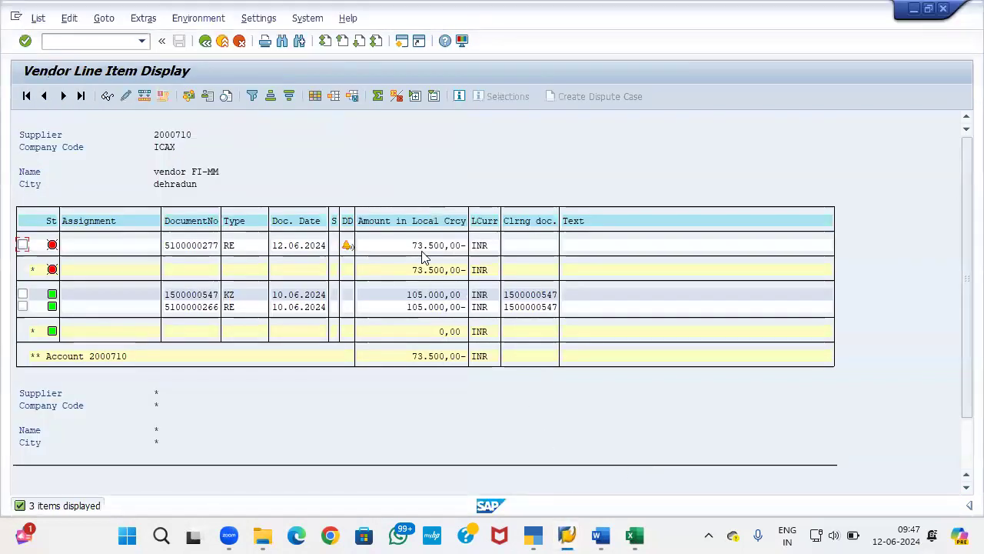
click(558, 495)
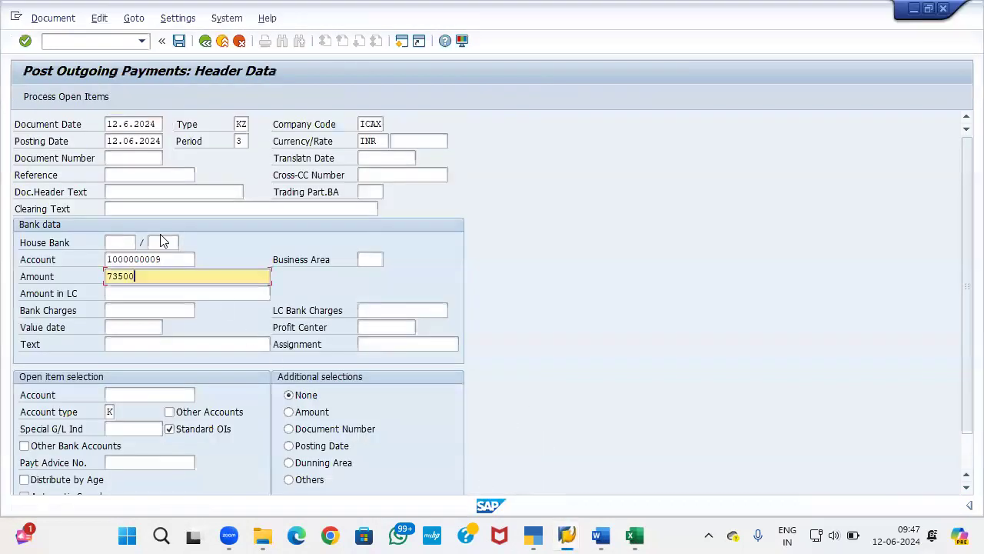
Enter the vendor FI-MM account for open item selection and load its open items for payment
click(159, 394)
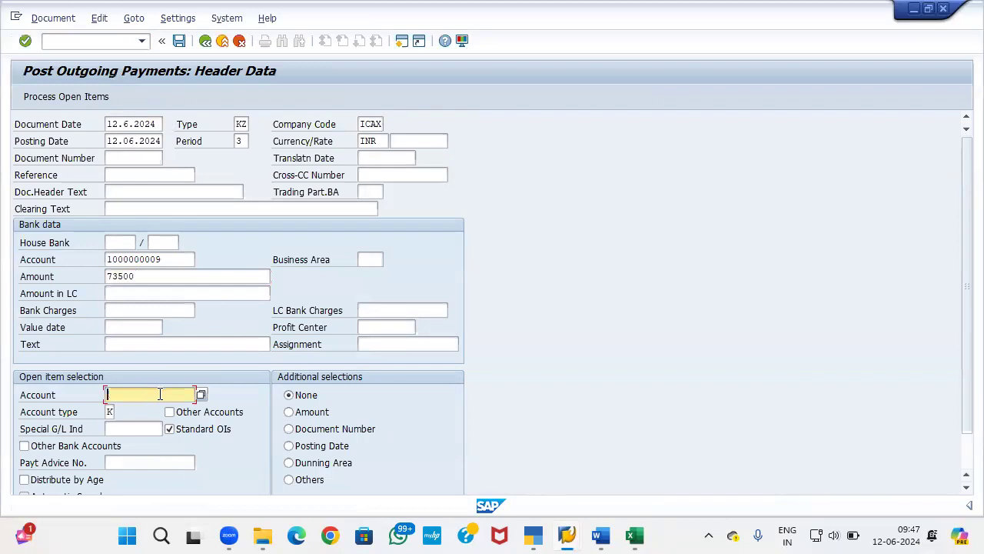
text(200)
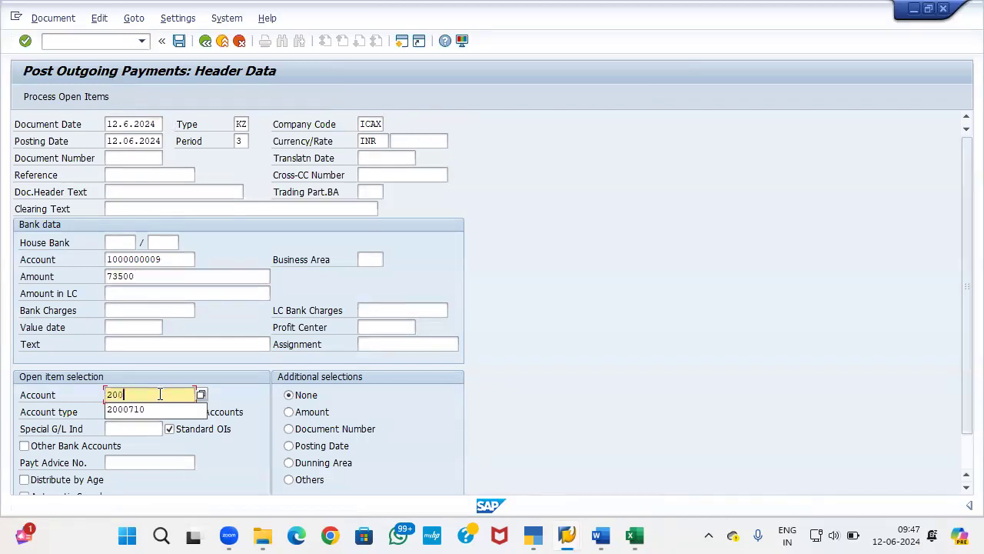
text(0710)
key(Return)
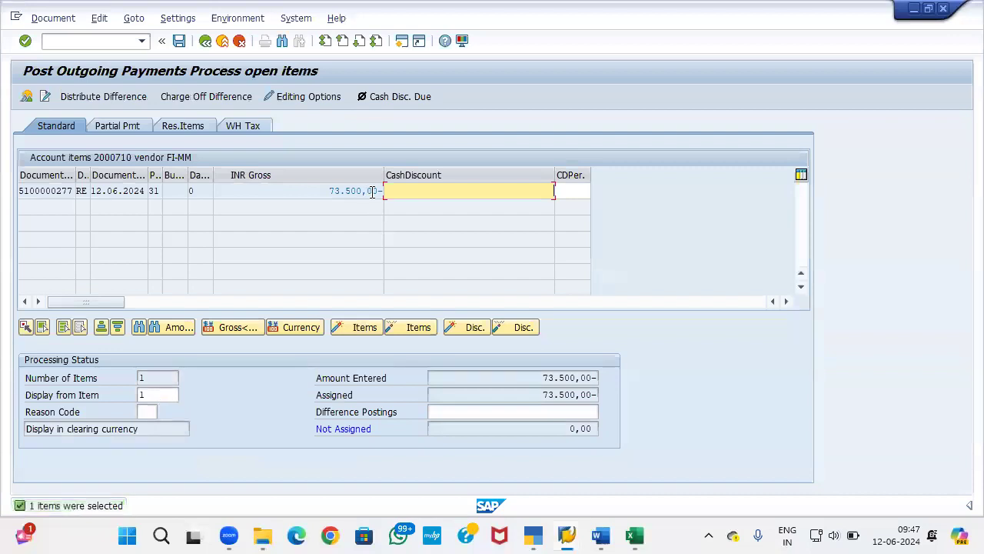
Compare the payment's entered, assigned and not assigned amounts, and post the outgoing payment against the selected vendor invoice
double_click(545, 394)
drag(530, 378, 594, 369)
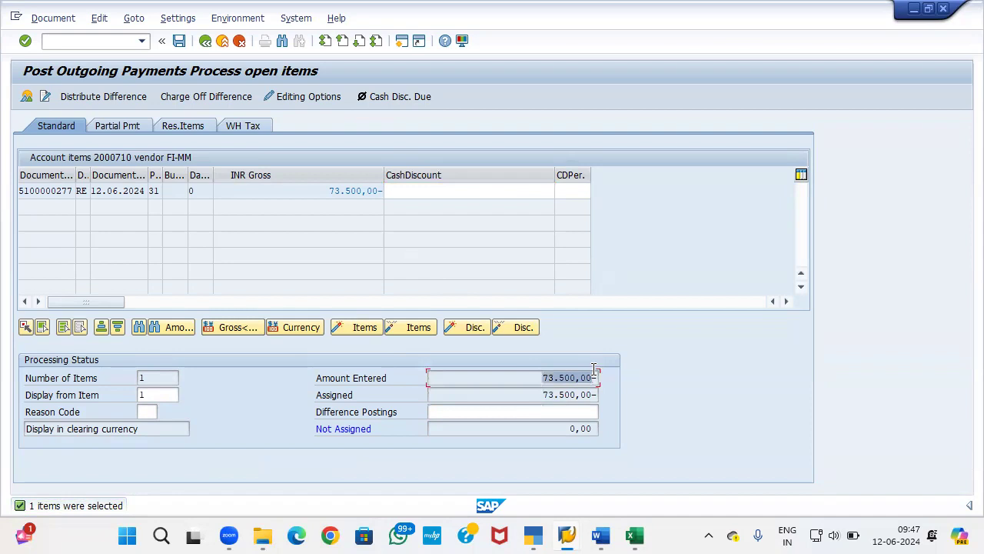
drag(543, 394, 591, 392)
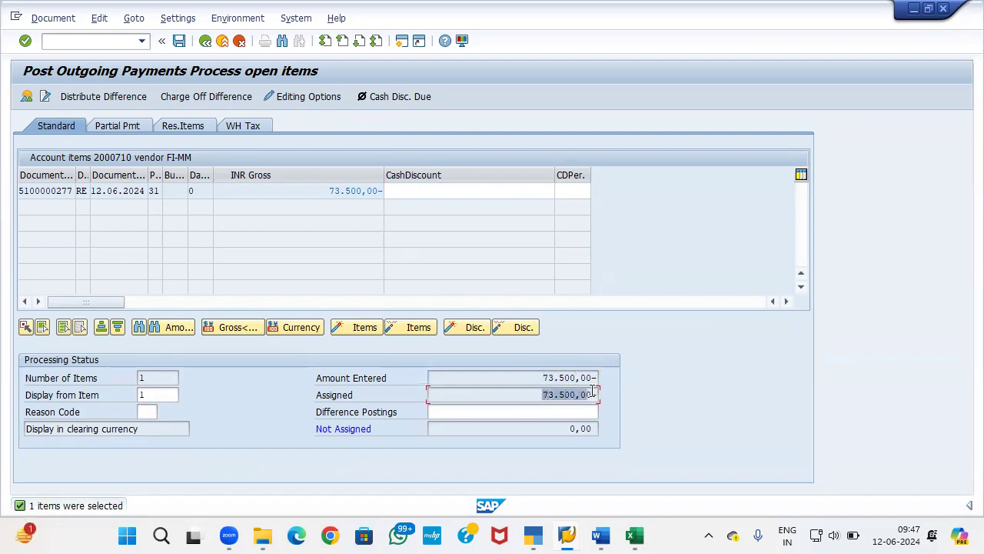
click(572, 428)
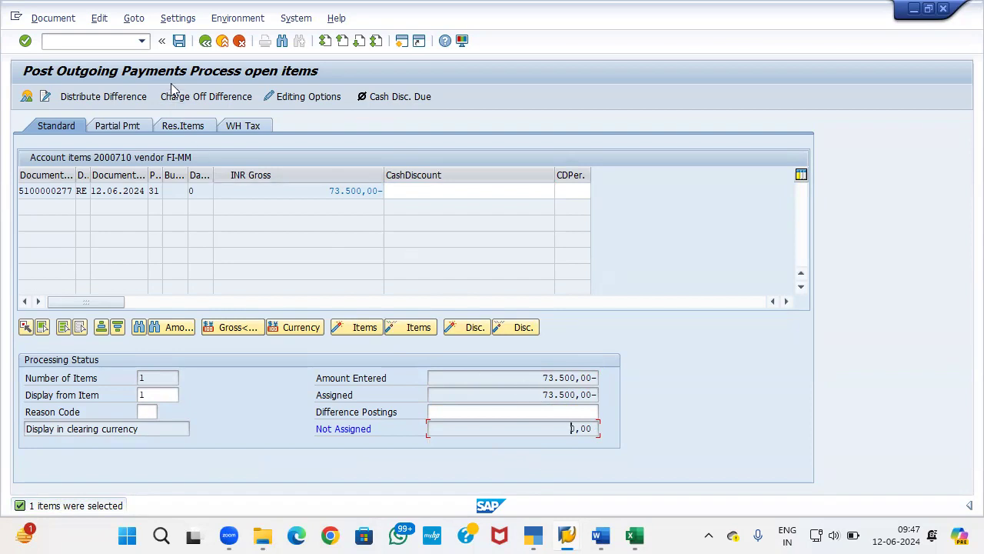
click(178, 42)
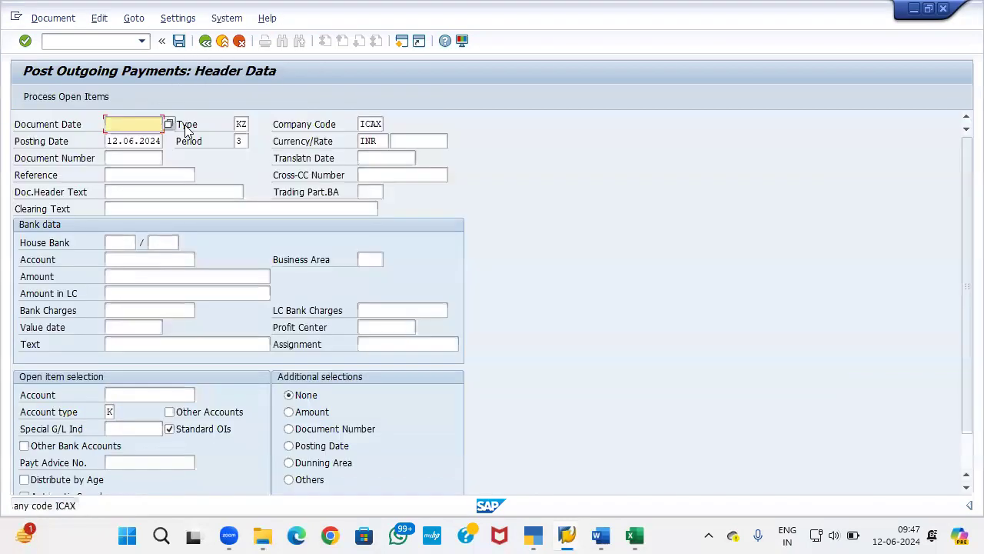
Display the payment document just posted, and refresh the vendor line item display in the other session to check the invoice's clearing
click(61, 17)
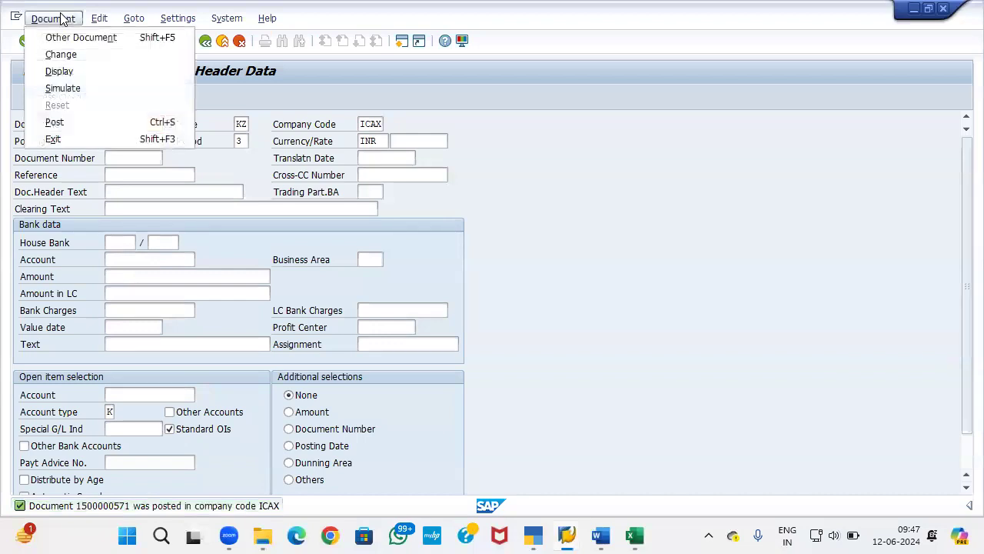
click(77, 72)
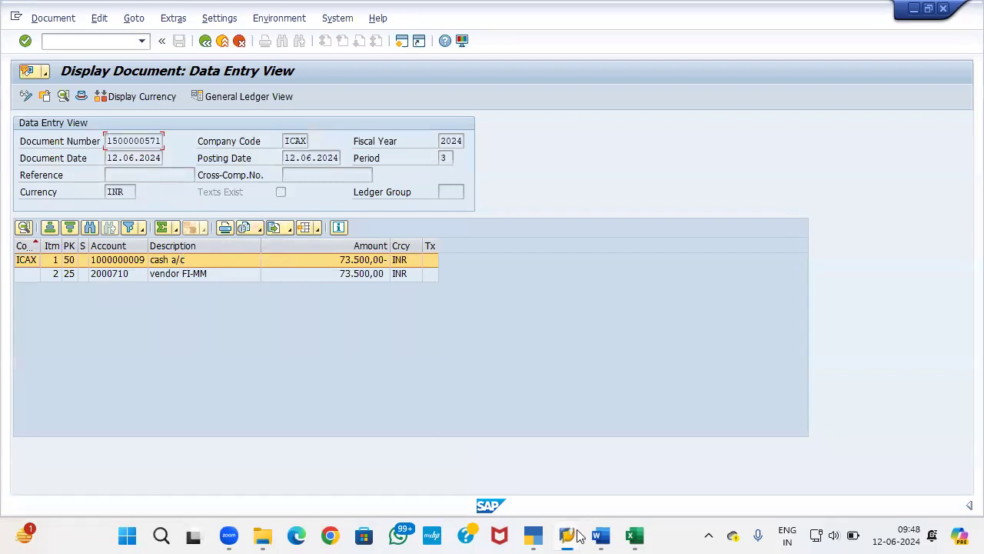
mouse_move(575, 536)
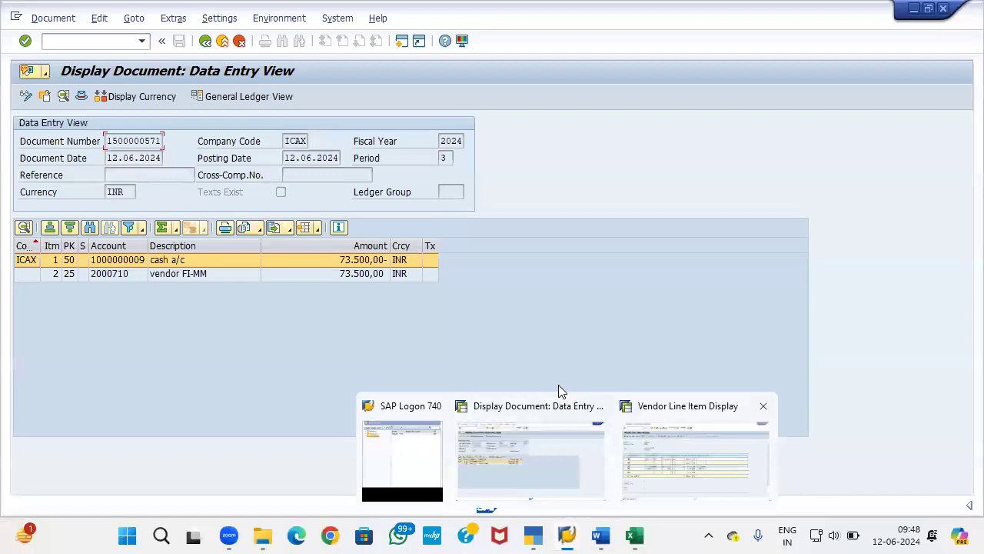
click(693, 453)
click(38, 18)
click(55, 54)
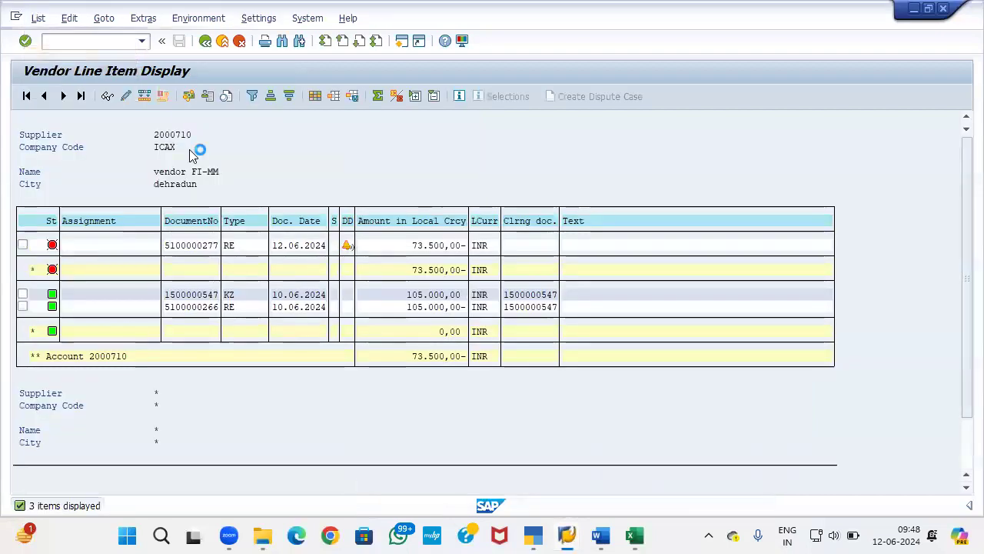